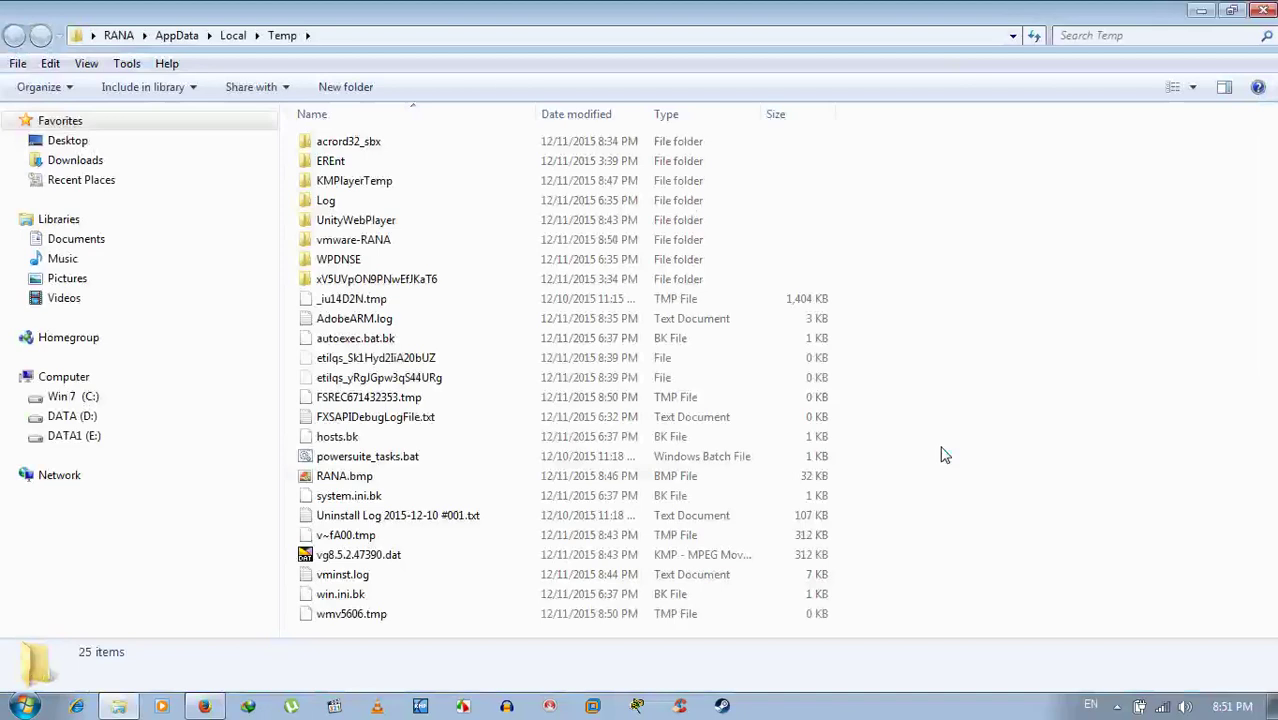
- Delete all items in the Temp folder, cancel the deletion of the items still in use, and close the folder
{"action": "key", "text": "ctrl+a"}
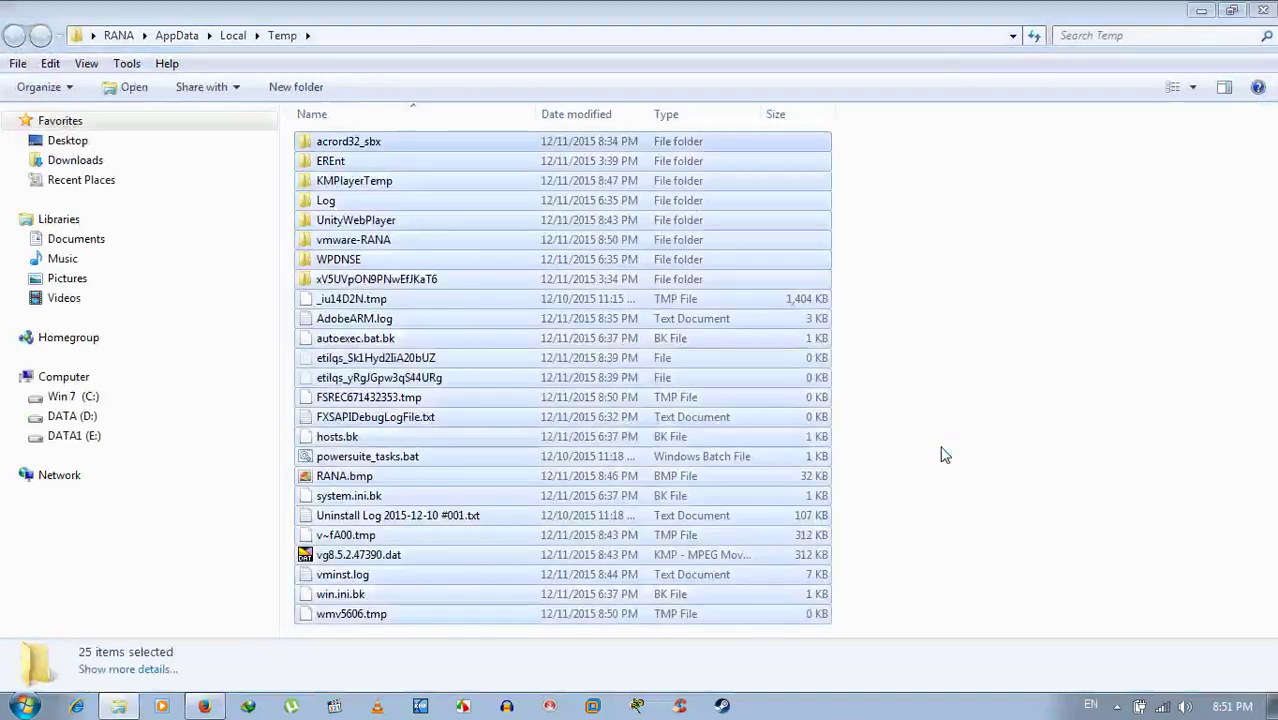
{"action": "key", "text": "Delete"}
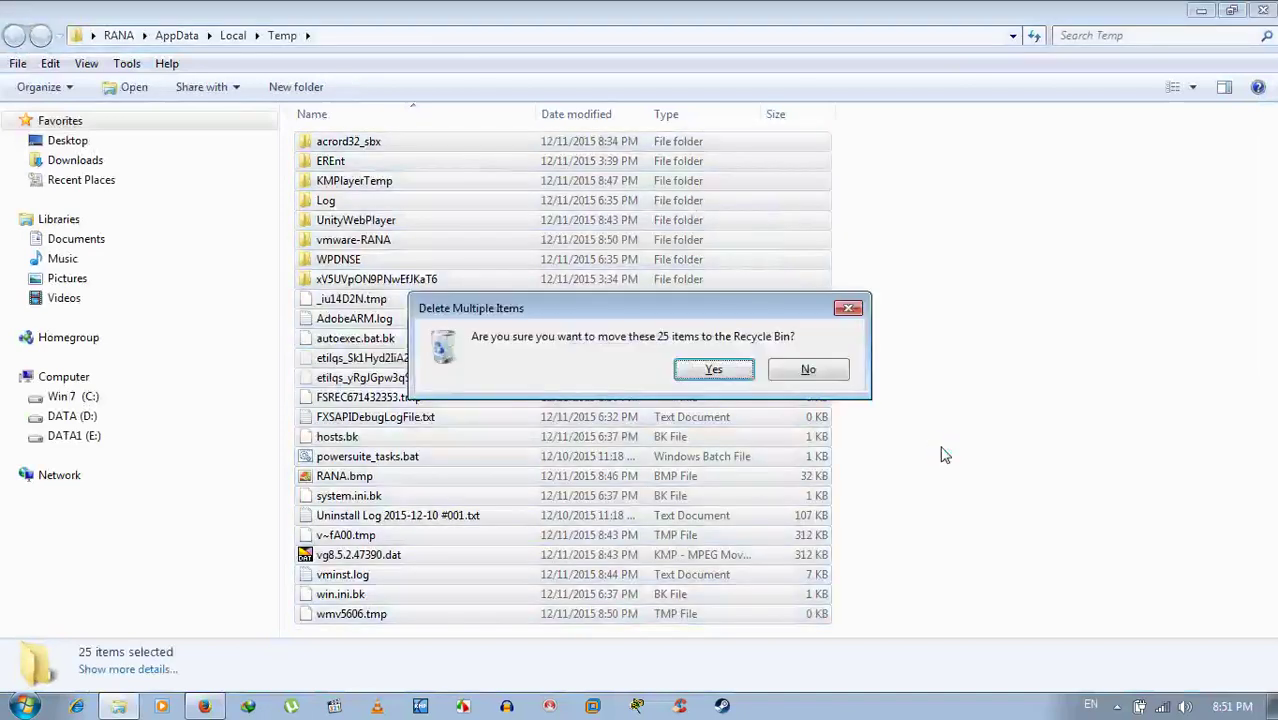
{"action": "key", "text": "Return"}
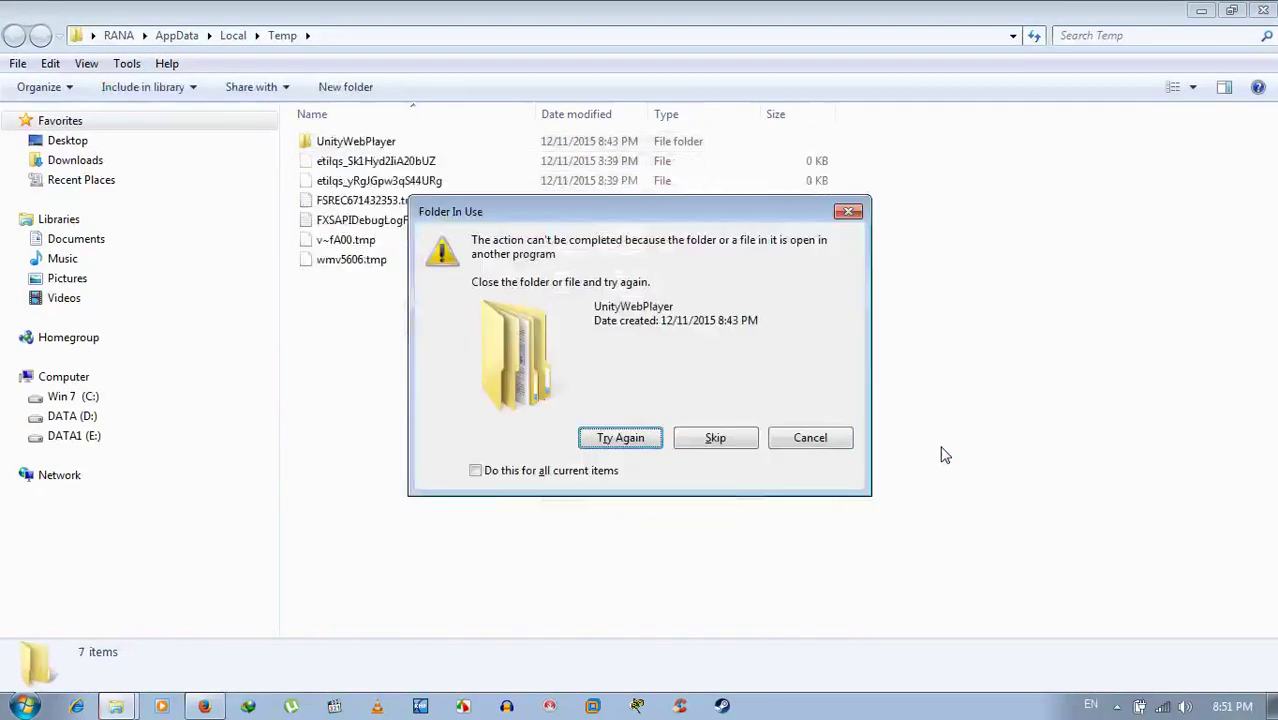
{"action": "key", "text": "Tab"}
{"action": "key", "text": "Tab"}
{"action": "key", "text": "Return"}
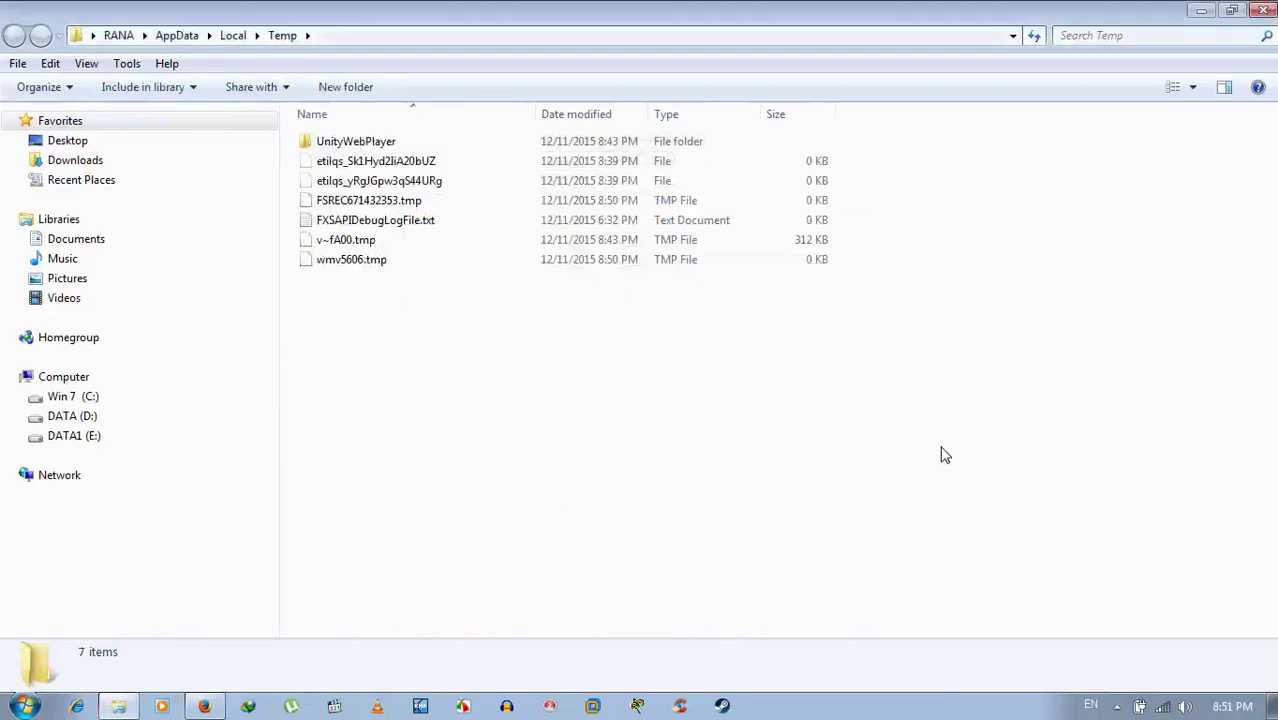
{"action": "key", "text": "alt+f"}
{"action": "key", "text": "c"}
- Open the Windows prefetch folder with a Run command and grant permanent access to it
{"action": "key", "text": "super+r"}
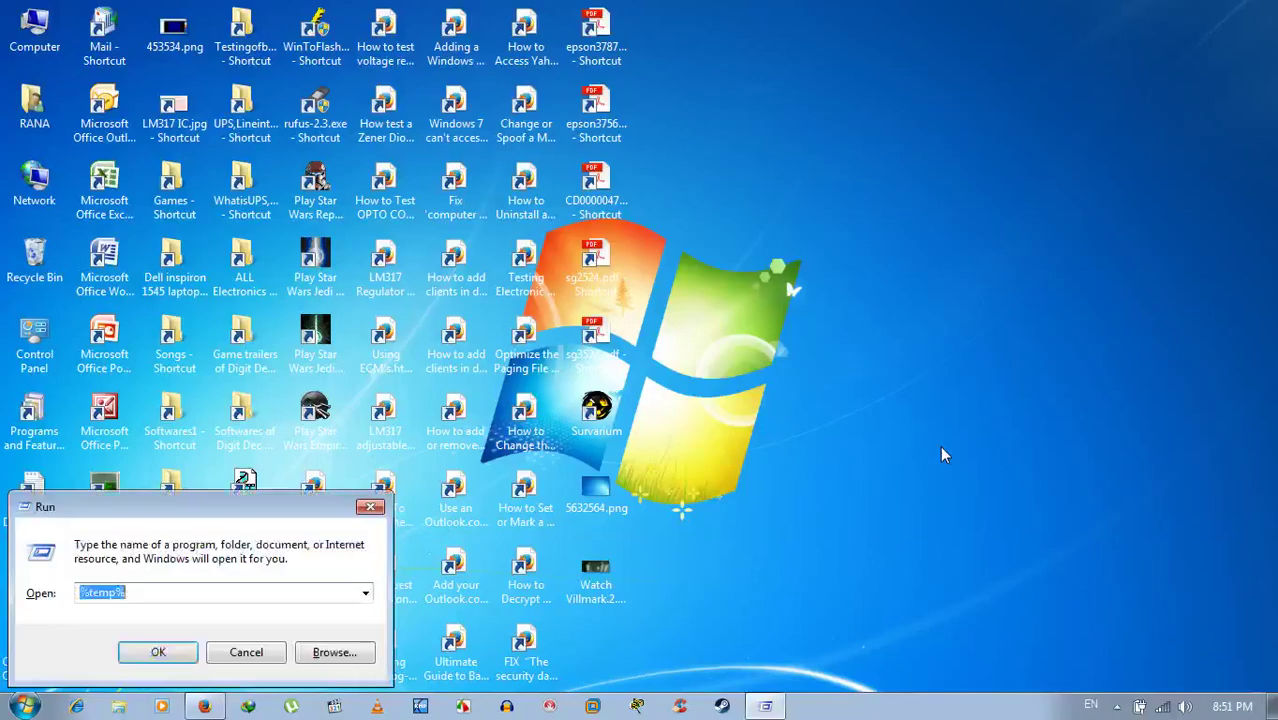
{"action": "type", "text": "prefe"}
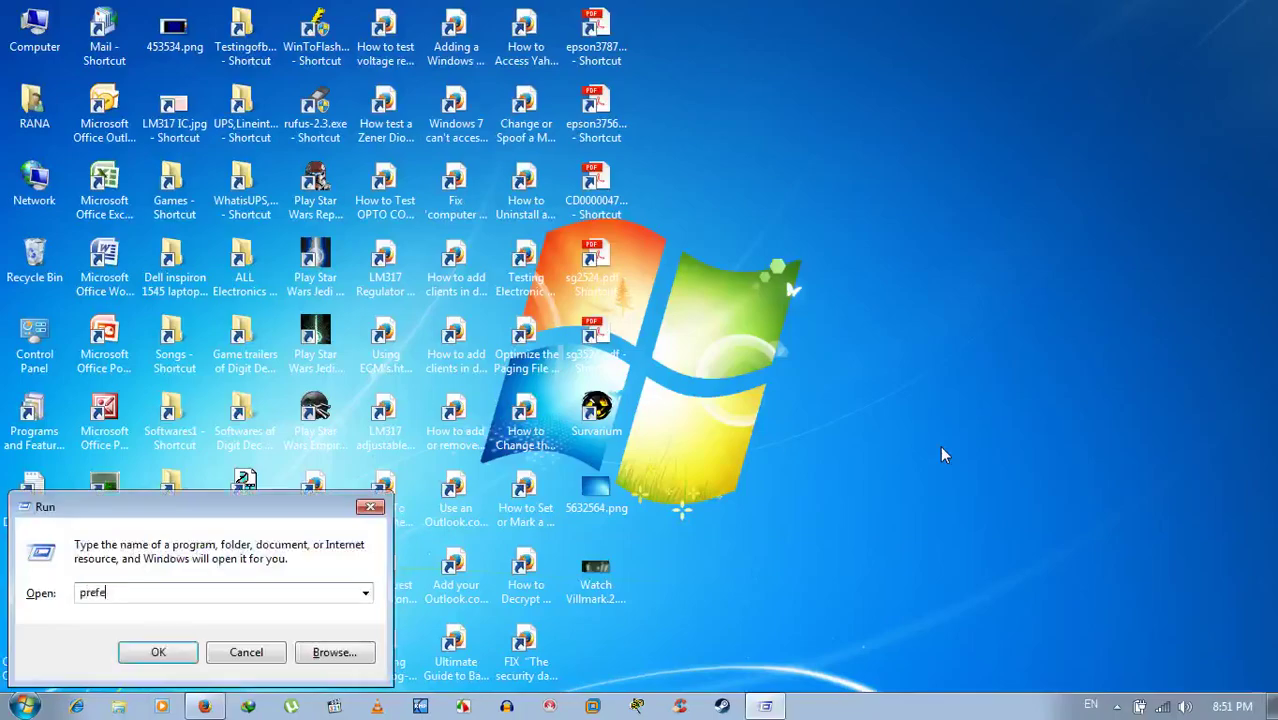
{"action": "type", "text": "tch"}
{"action": "key", "text": "Return"}
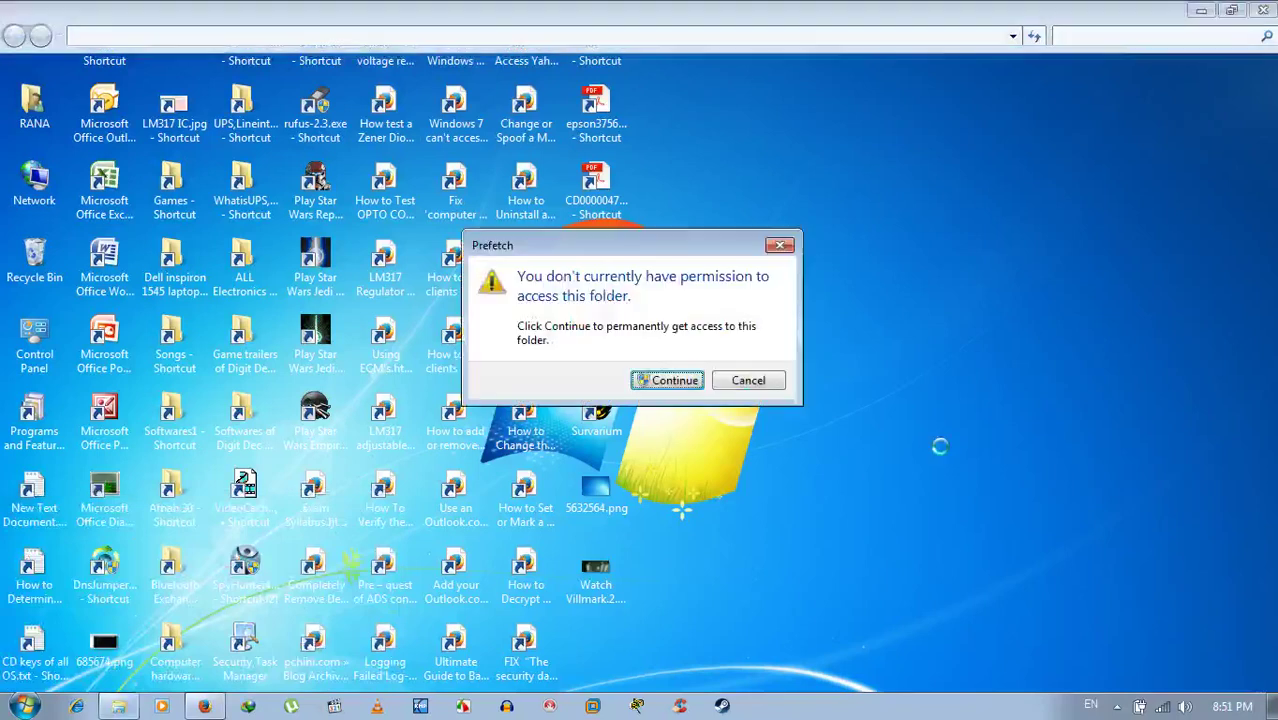
{"action": "key", "text": "Return"}
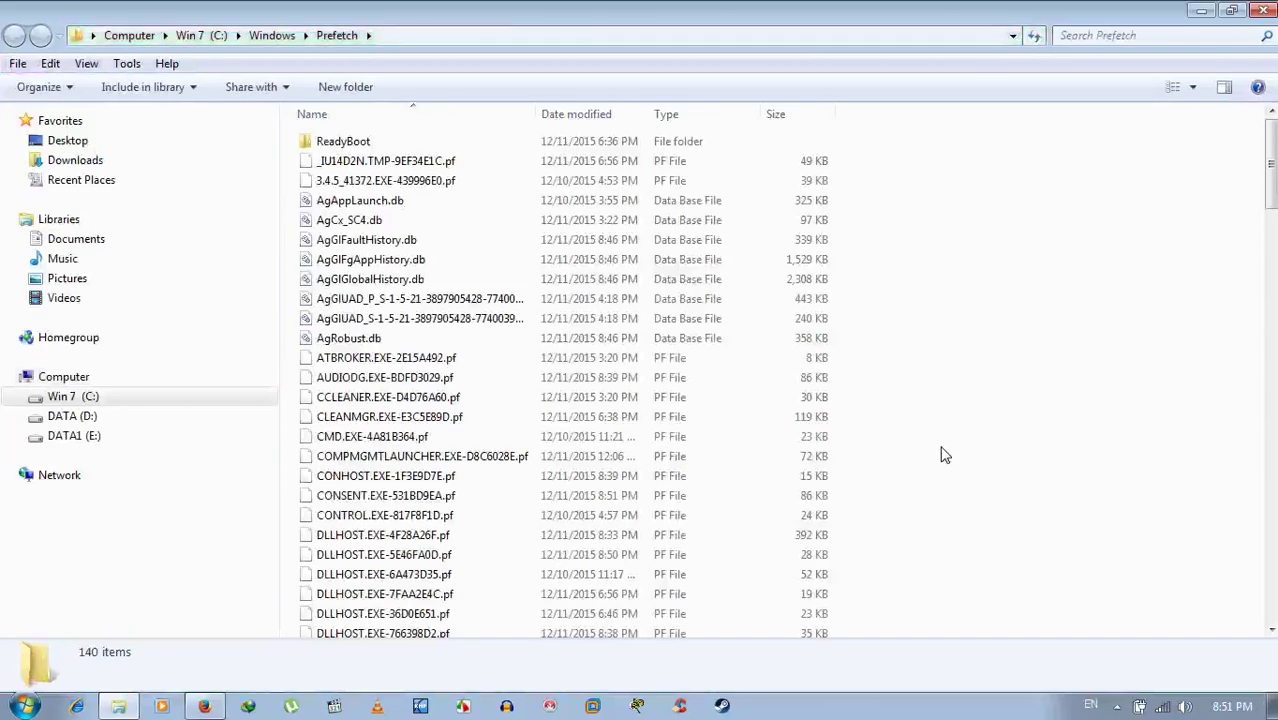
- Move all items in the Prefetch folder to the Recycle Bin and close the folder
{"action": "key", "text": "ctrl+a"}
{"action": "key", "text": "Delete"}
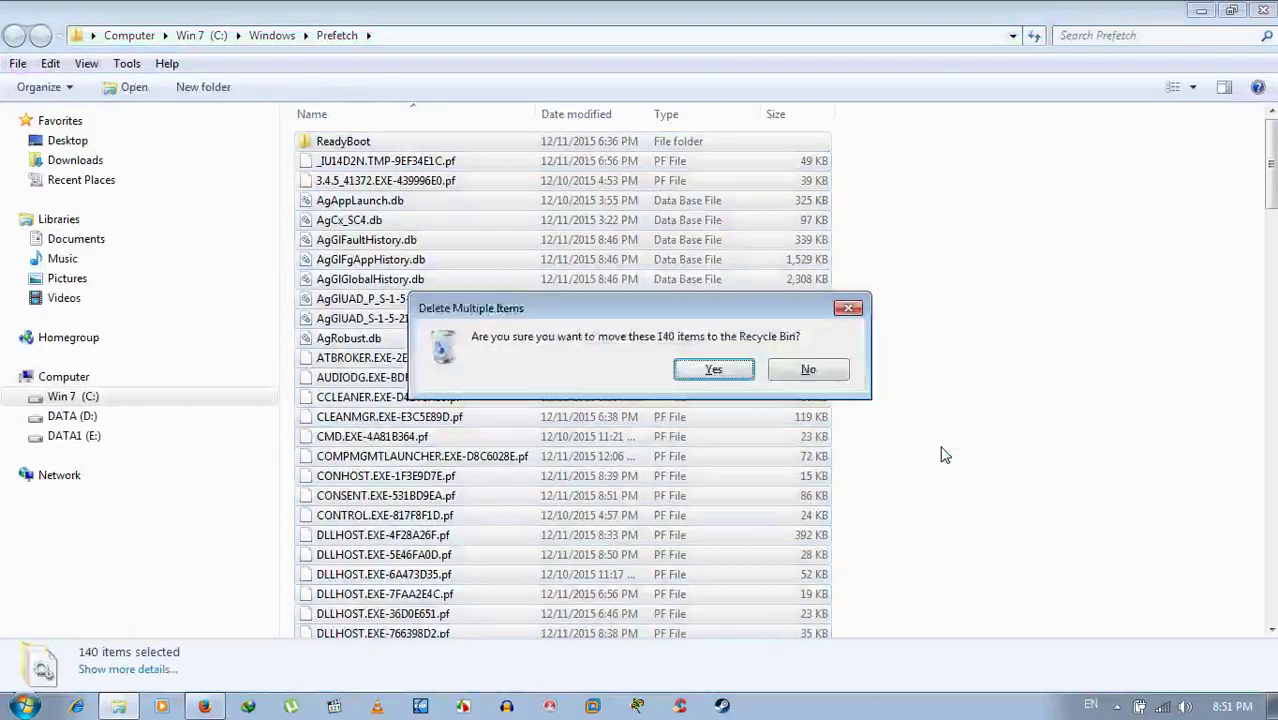
{"action": "key", "text": "Return"}
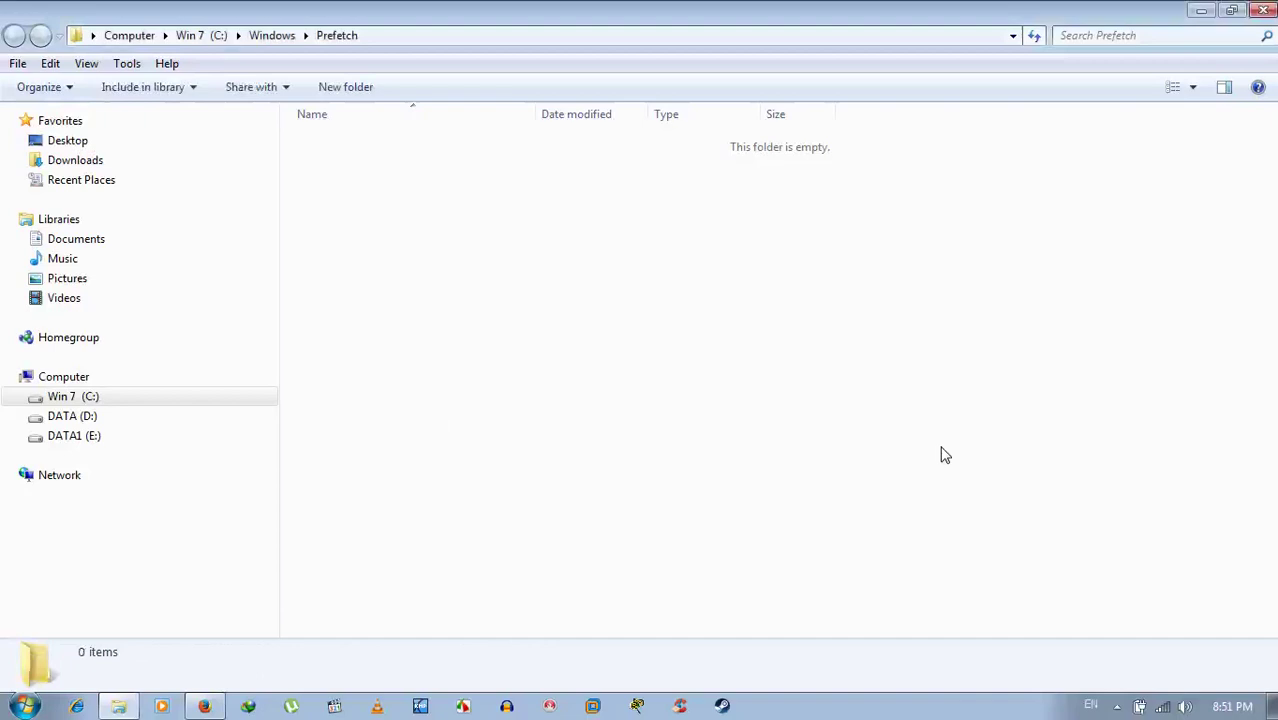
{"action": "key", "text": "alt+f"}
{"action": "key", "text": "c"}
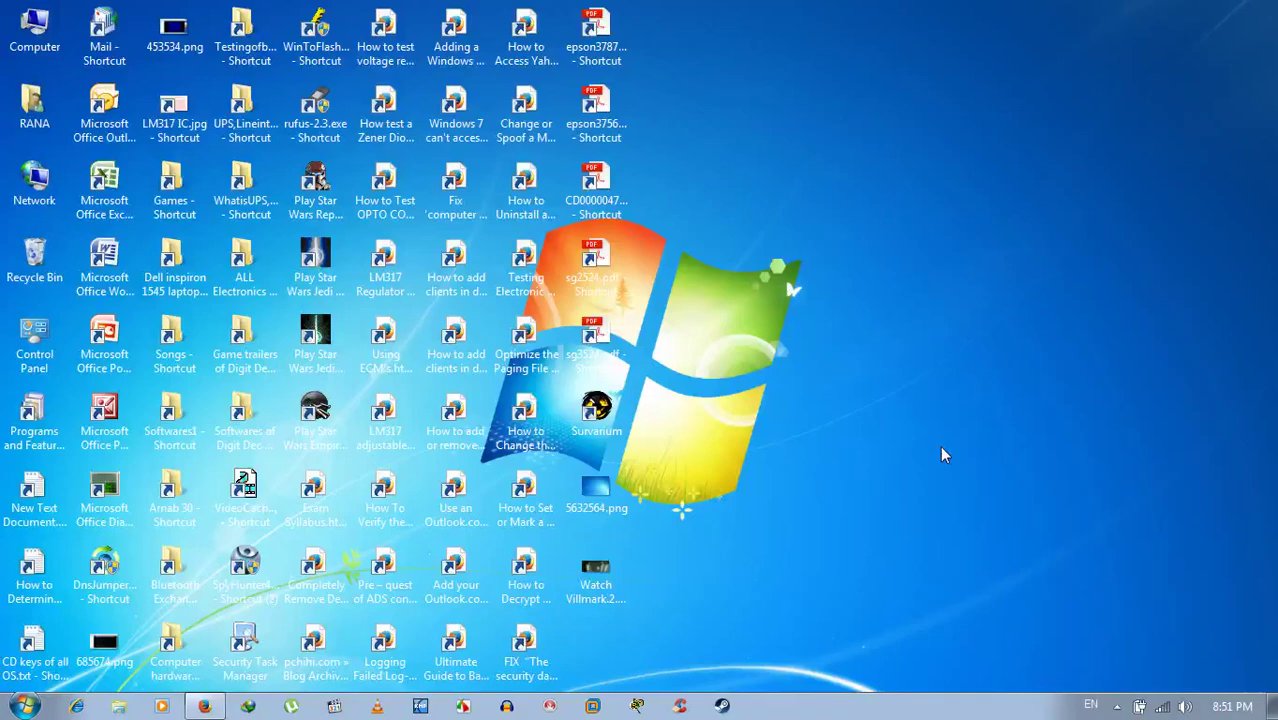
- Open System Configuration by running msconfig
{"action": "key", "text": "super+r"}
{"action": "type", "text": "ms"}
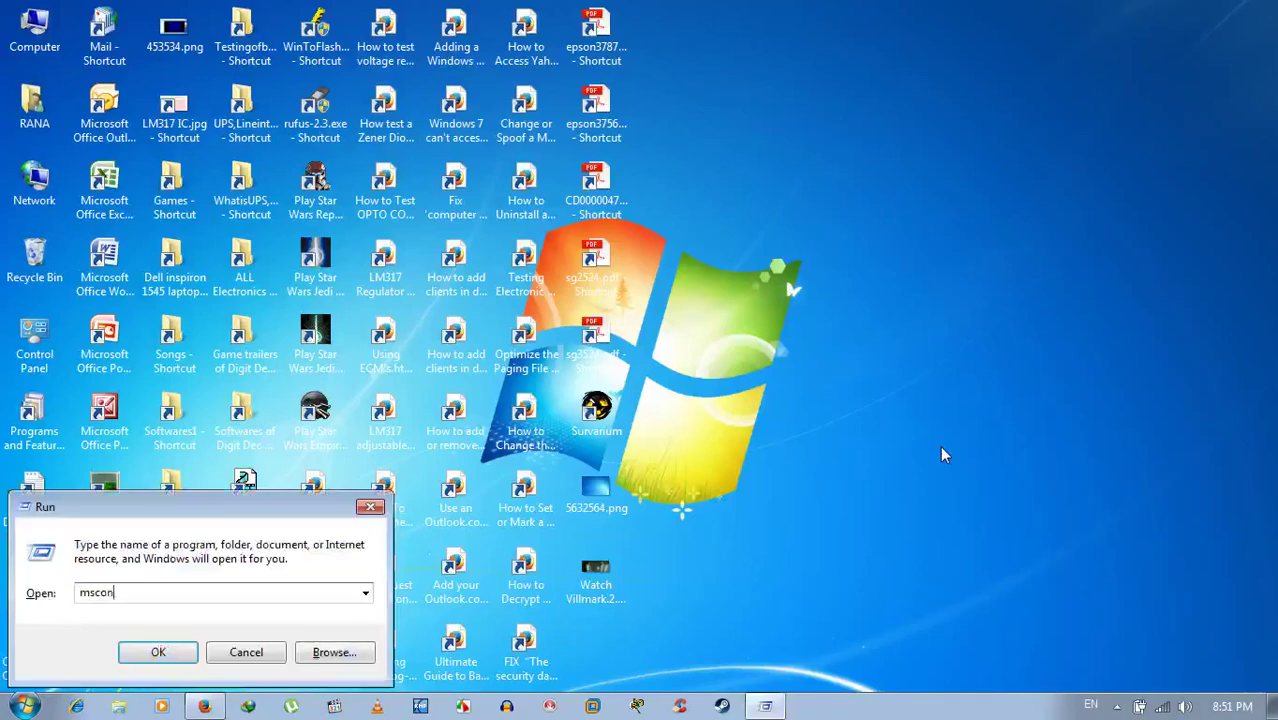
{"action": "type", "text": "config"}
{"action": "key", "text": "Return"}
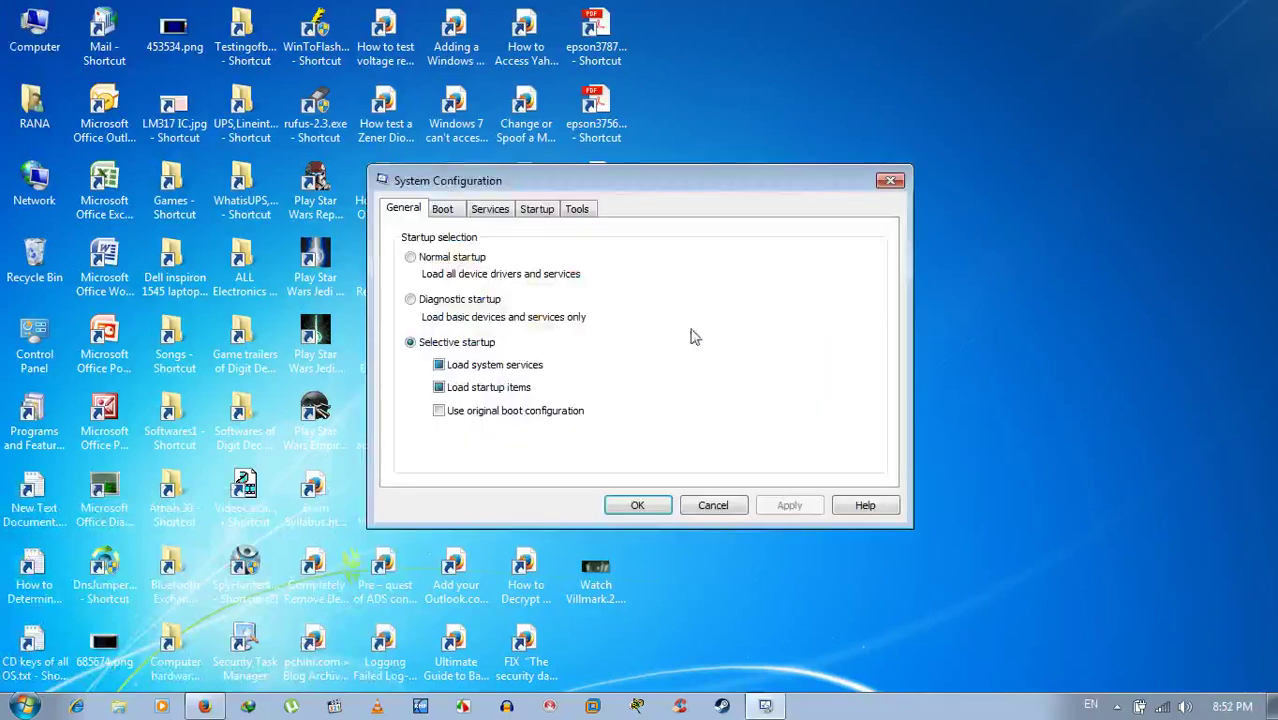
- Try Safe boot with the Alternate shell and Network modes in the boot options, and turn Safe boot off again
{"action": "left_click", "coordinate": [455, 212]}
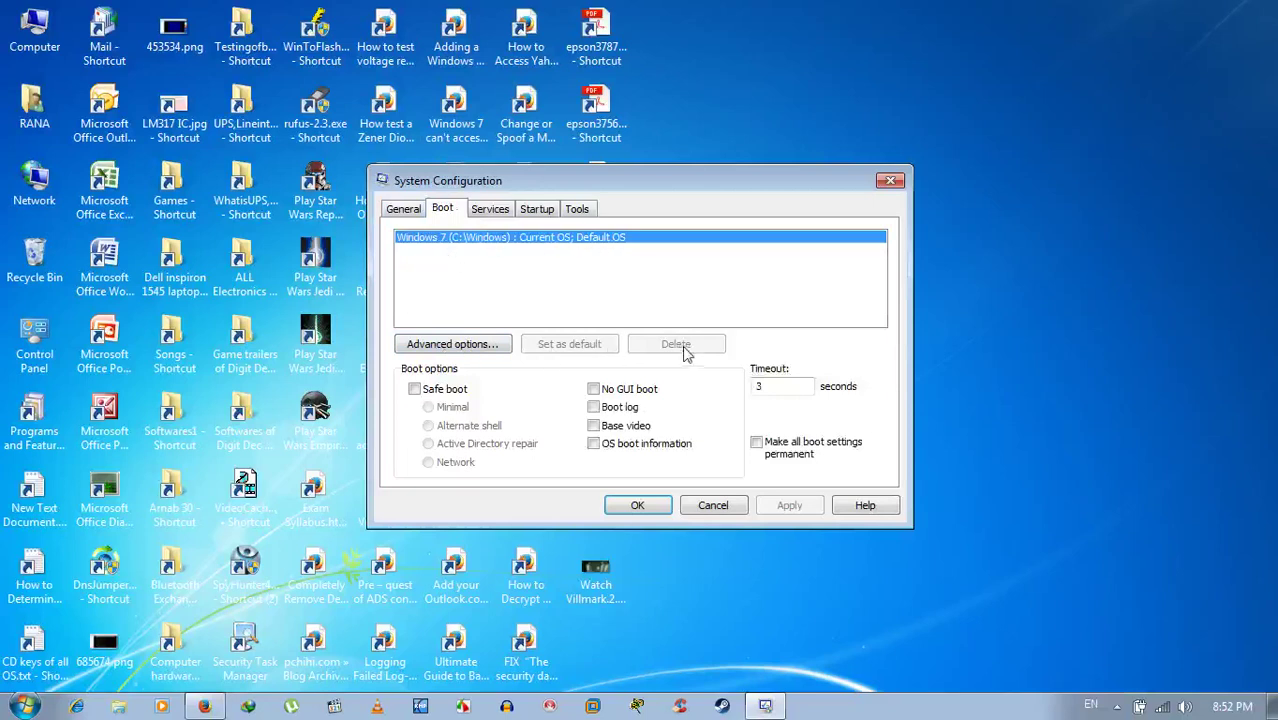
{"action": "left_click", "coordinate": [444, 389]}
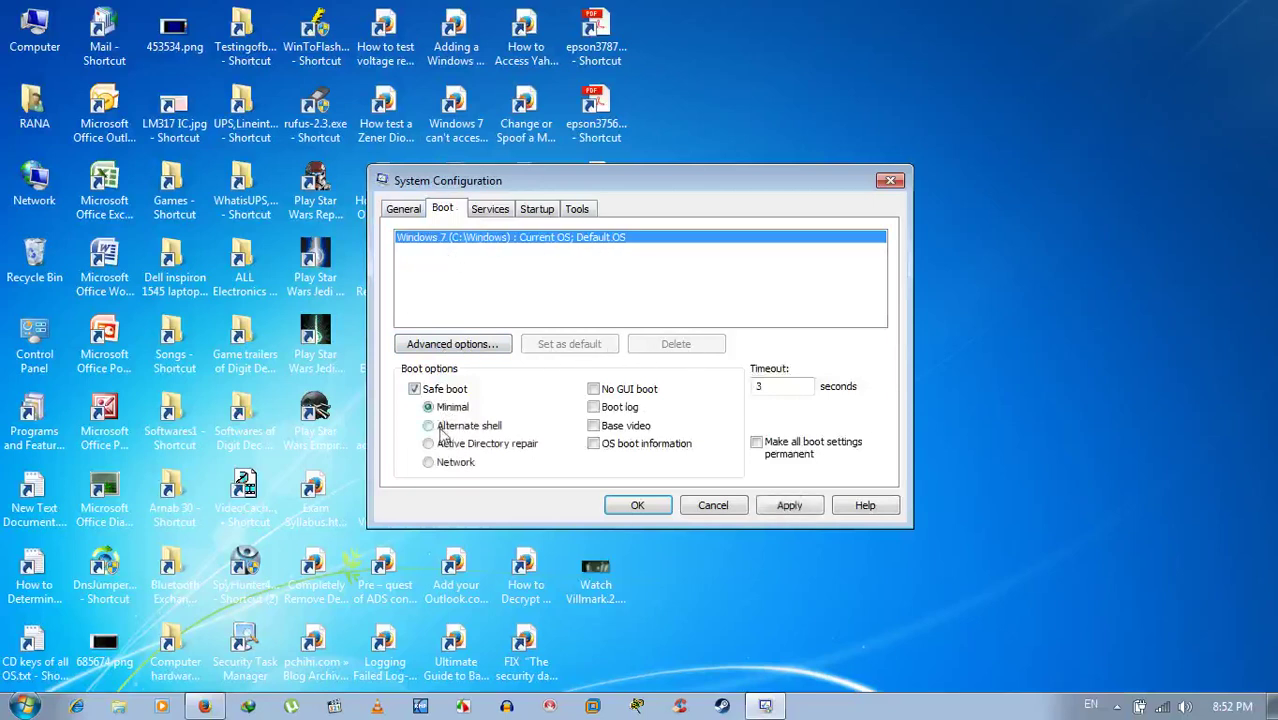
{"action": "left_click", "coordinate": [430, 425]}
{"action": "left_click", "coordinate": [429, 462]}
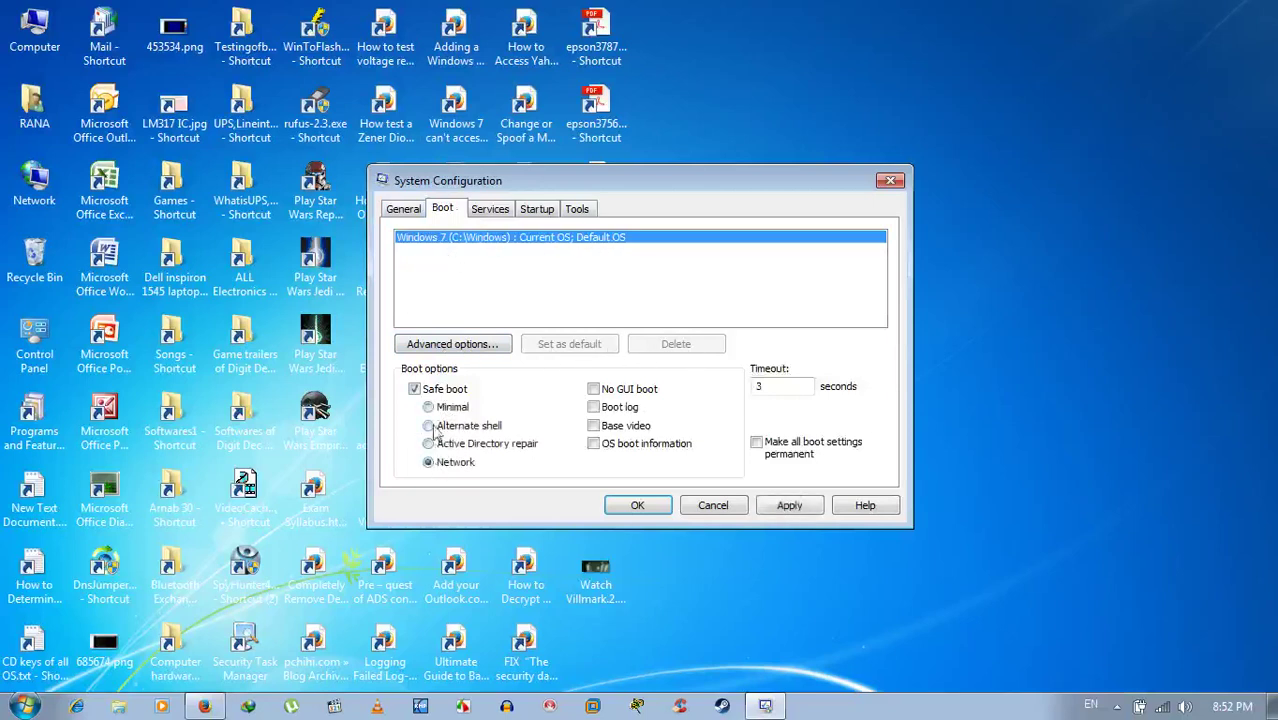
{"action": "left_click", "coordinate": [414, 389]}
- Try the No GUI boot, Base video and OS boot information options, switching each one back off
{"action": "left_click", "coordinate": [622, 396]}
{"action": "left_click", "coordinate": [620, 392]}
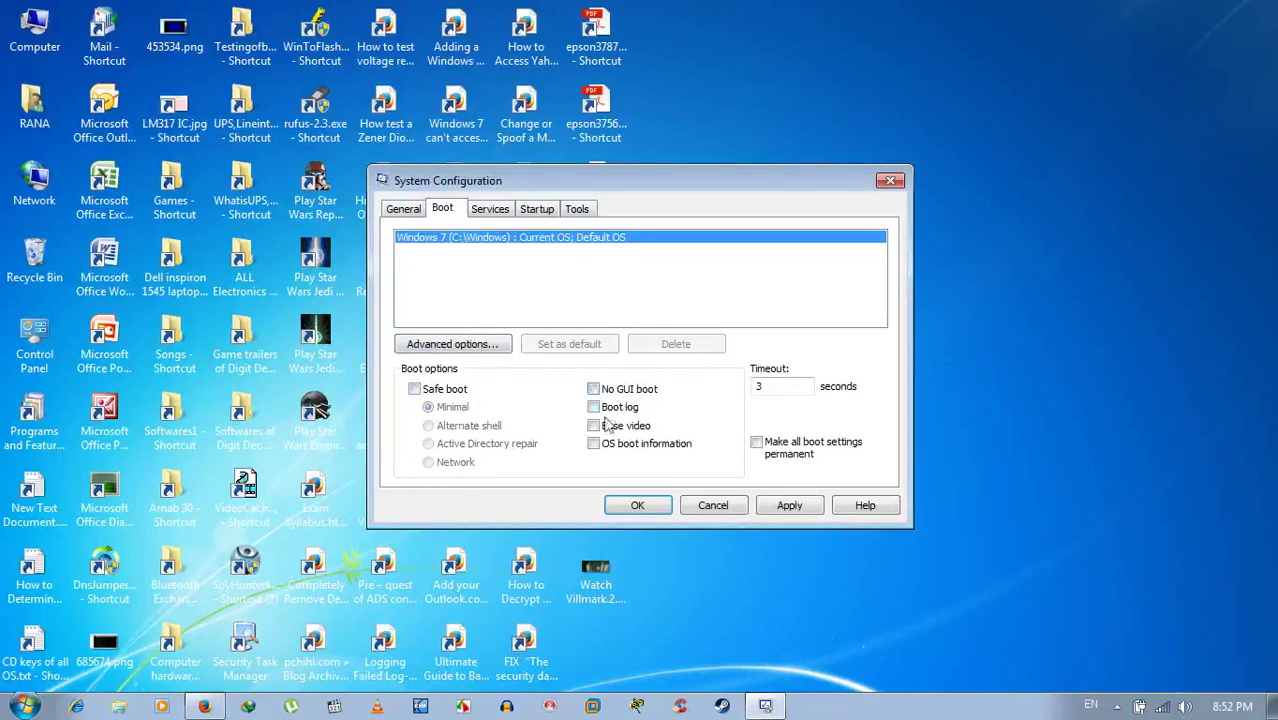
{"action": "left_click", "coordinate": [606, 428]}
{"action": "left_click", "coordinate": [603, 428]}
{"action": "left_click", "coordinate": [600, 444]}
{"action": "left_click", "coordinate": [600, 444]}
- Review the non-Microsoft services by hiding all Microsoft services, and show the full service list again
{"action": "left_click", "coordinate": [500, 210]}
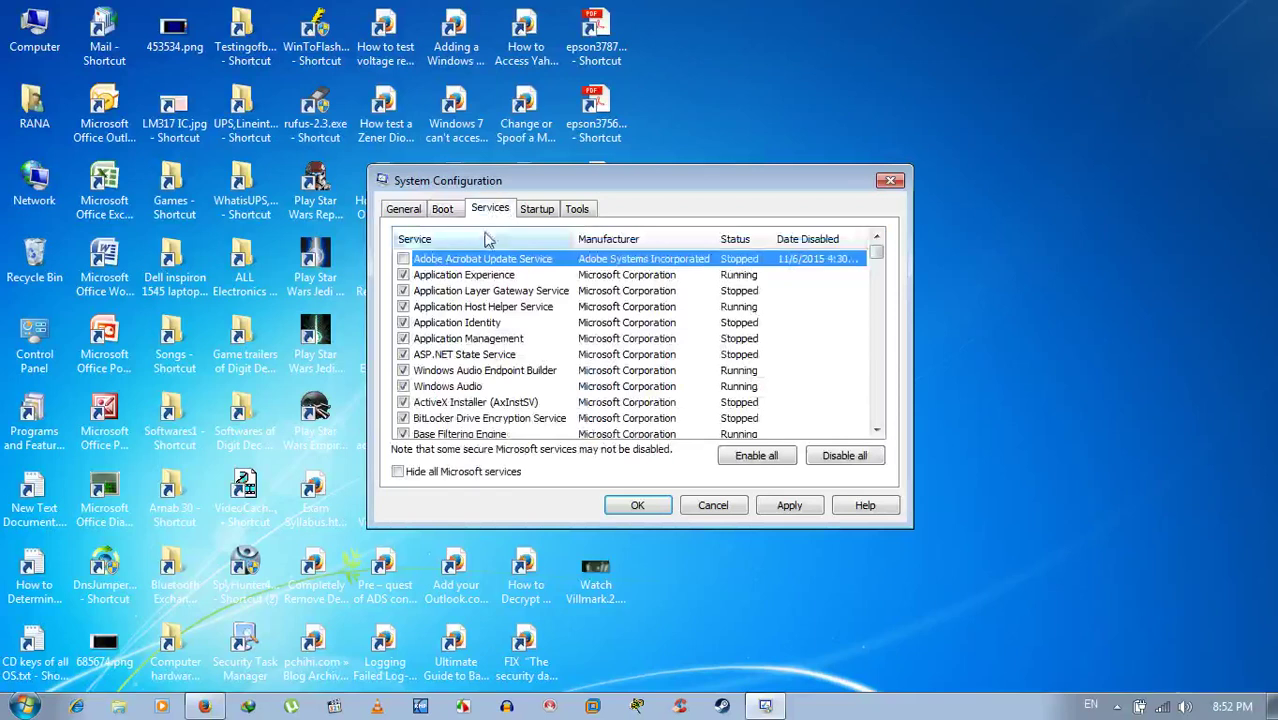
{"action": "left_click", "coordinate": [448, 476]}
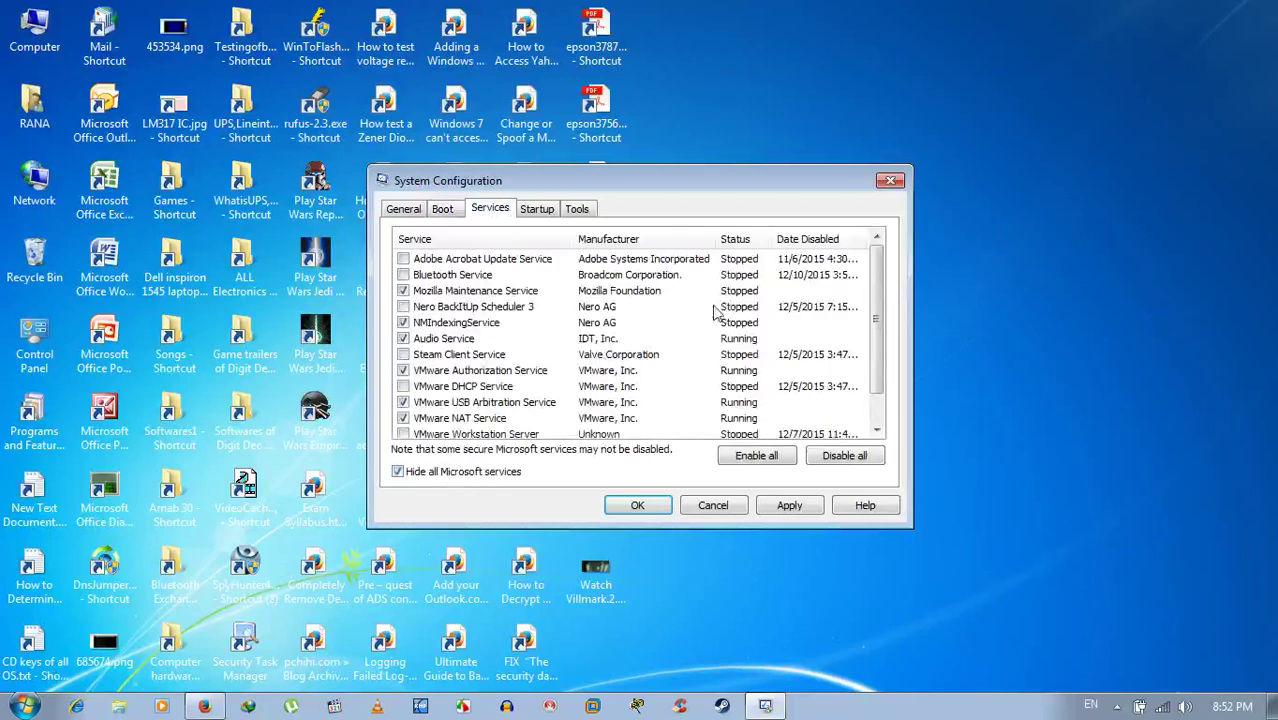
{"action": "scroll", "coordinate": [878, 280], "scroll_direction": "down", "scroll_amount": 1}
{"action": "scroll", "coordinate": [878, 280], "scroll_direction": "up", "scroll_amount": 1}
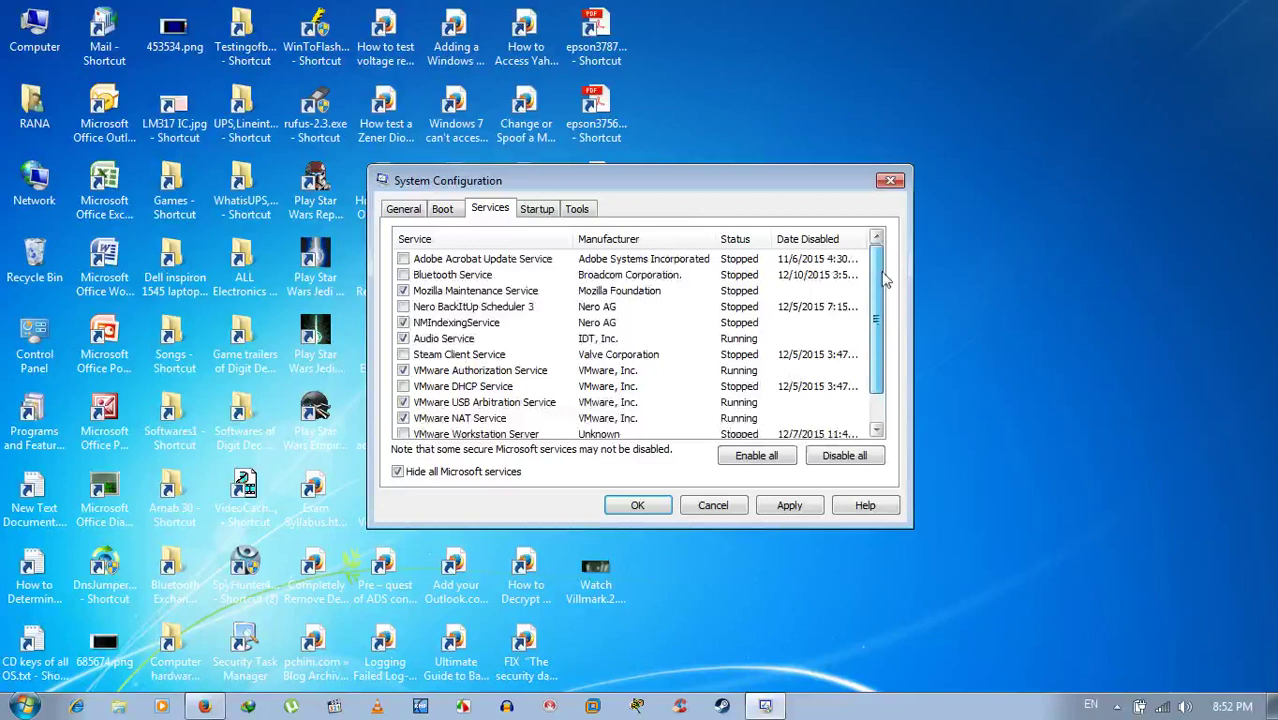
{"action": "left_click", "coordinate": [438, 473]}
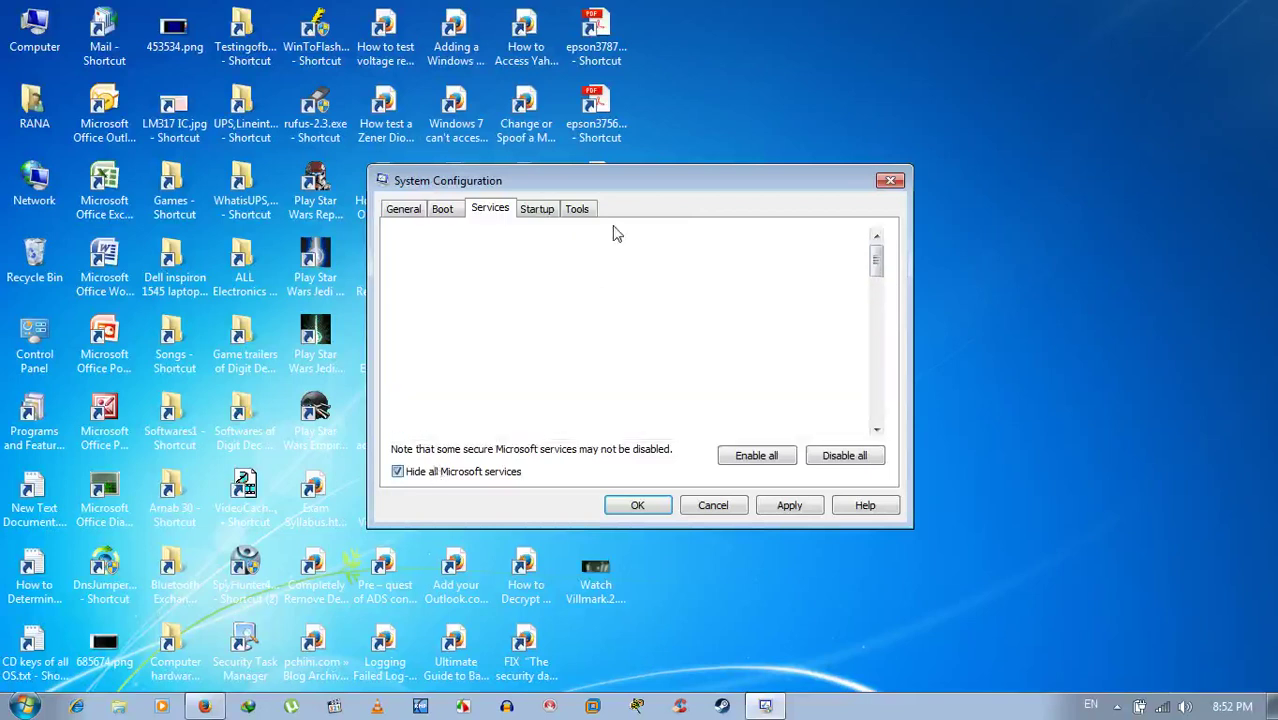
- Look through the startup items, the tools list and the general startup selection, and cancel System Configuration
{"action": "left_click", "coordinate": [537, 211]}
{"action": "scroll", "coordinate": [870, 290], "scroll_direction": "down", "scroll_amount": 2}
{"action": "scroll", "coordinate": [870, 290], "scroll_direction": "up", "scroll_amount": 2}
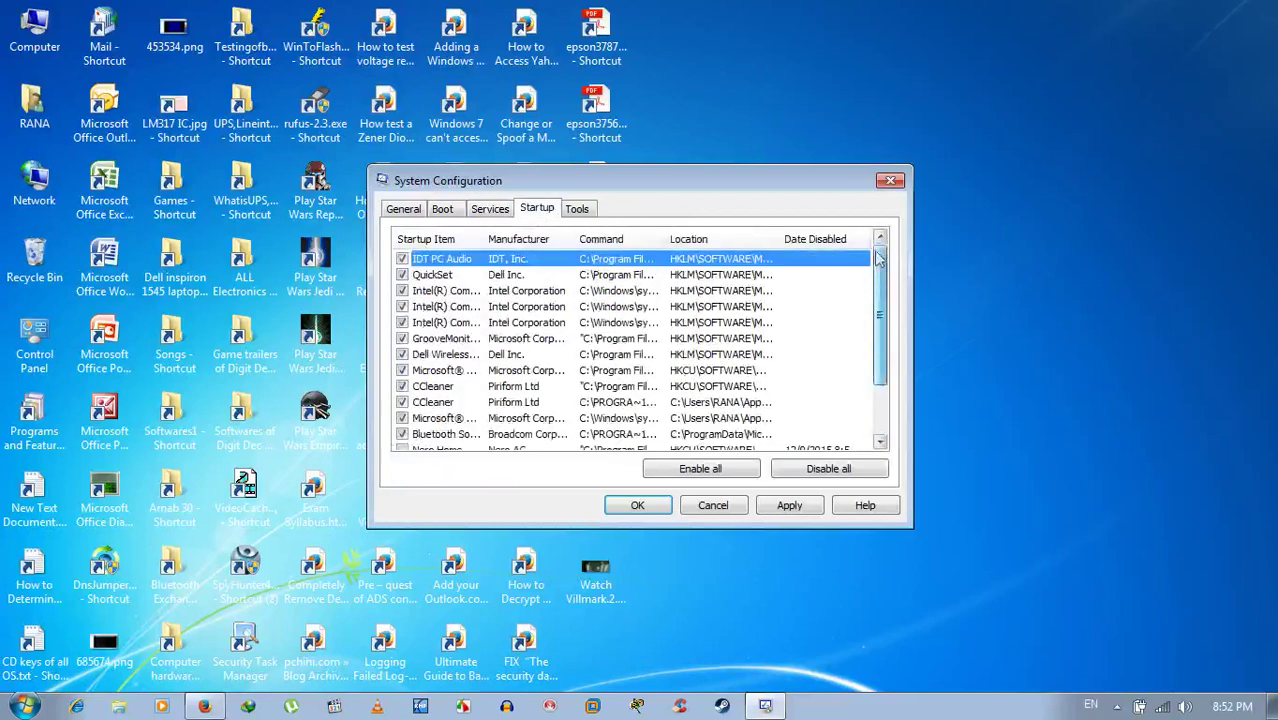
{"action": "left_click", "coordinate": [577, 210]}
{"action": "left_click", "coordinate": [404, 209]}
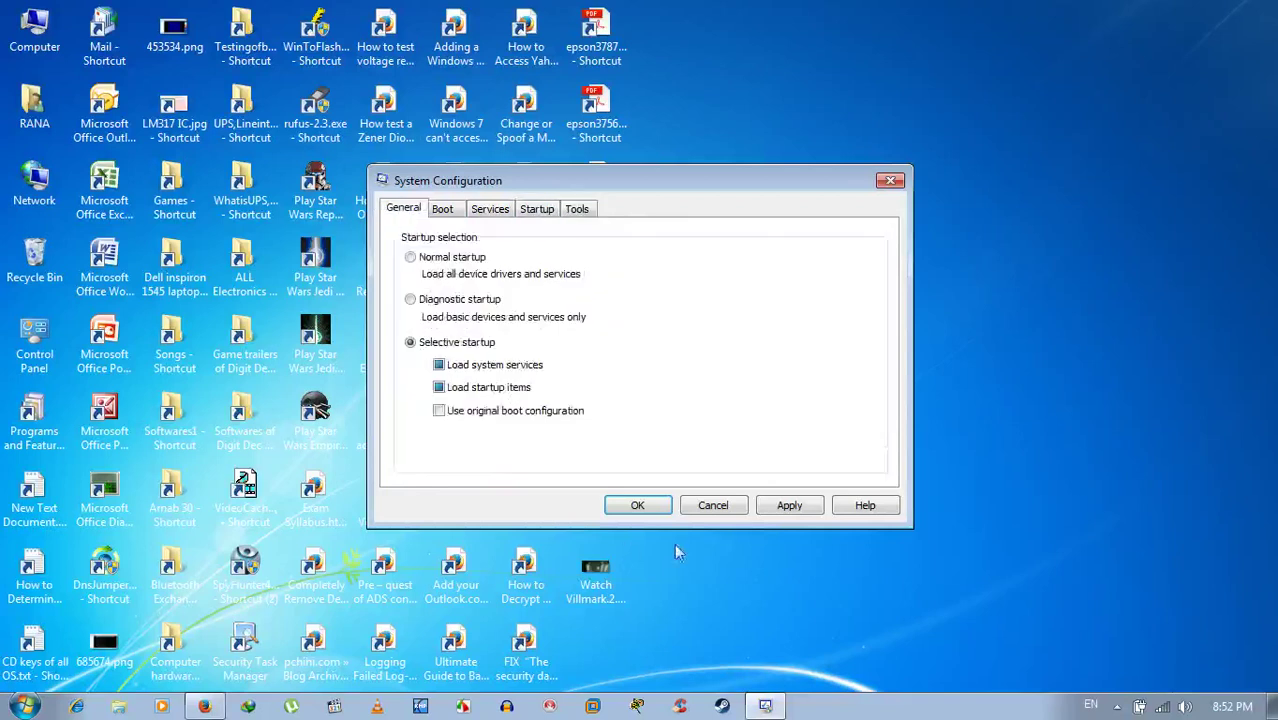
{"action": "left_click", "coordinate": [713, 508]}
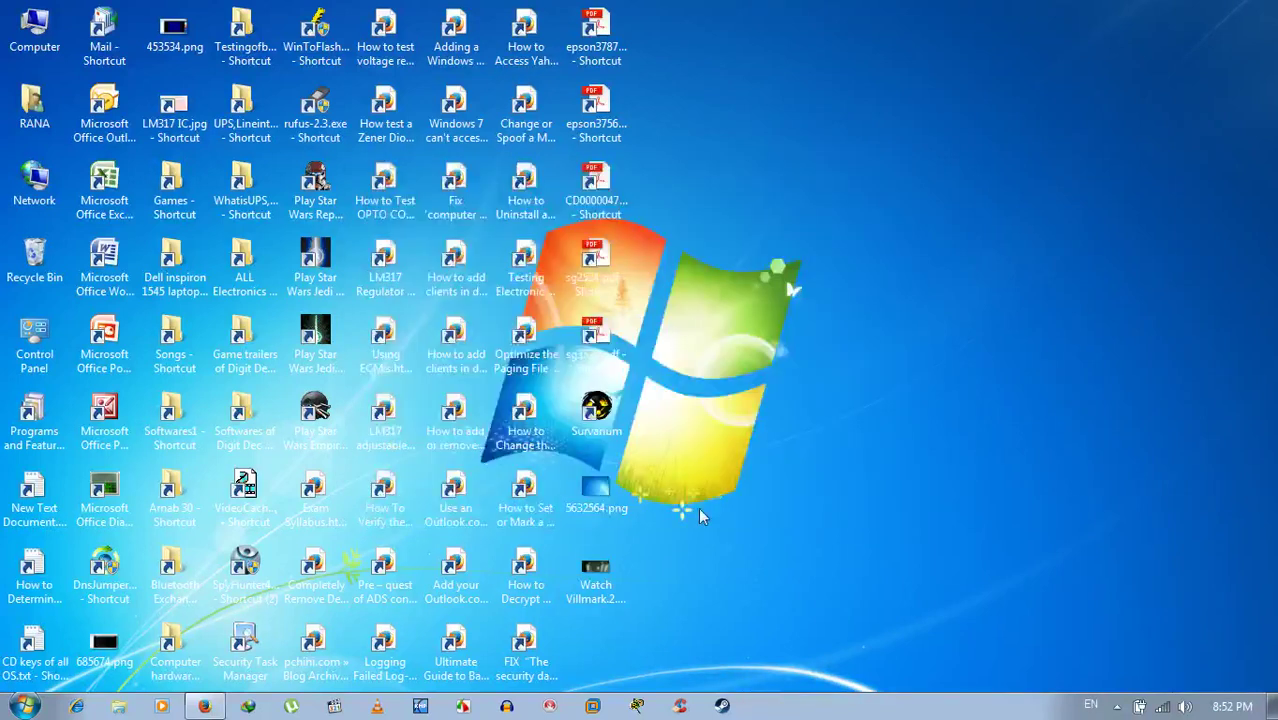
- Launch the Services console by running services.msc
{"action": "key", "text": "super+r"}
{"action": "type", "text": "se"}
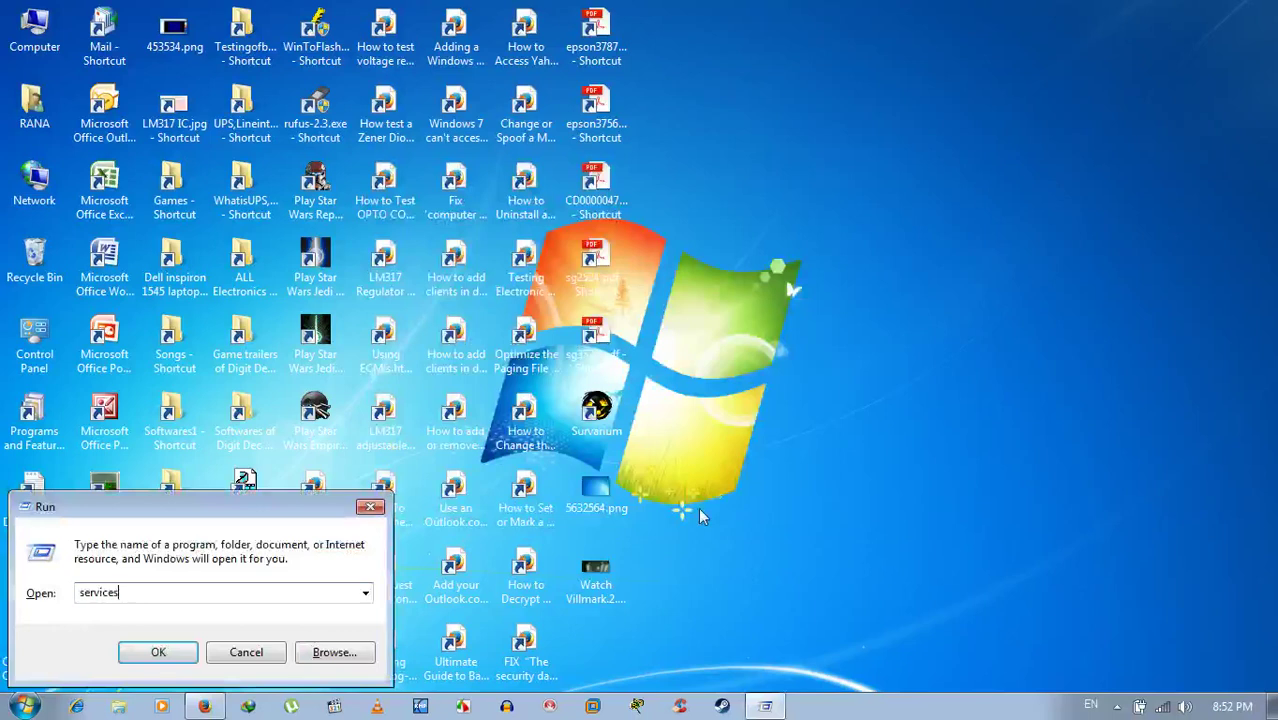
{"action": "type", "text": "rvices.msc"}
{"action": "key", "text": "Return"}
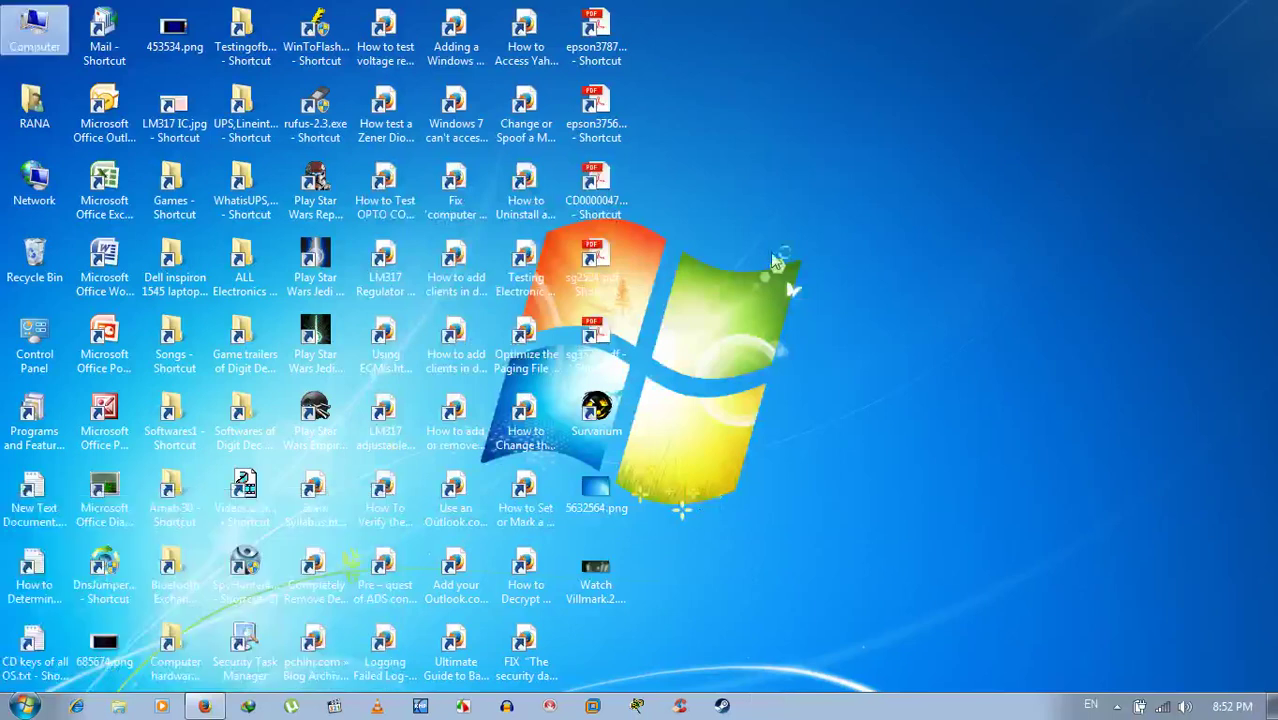
- Empty the Recycle Bin from the desktop and confirm the permanent deletion
{"action": "right_click", "coordinate": [30, 254]}
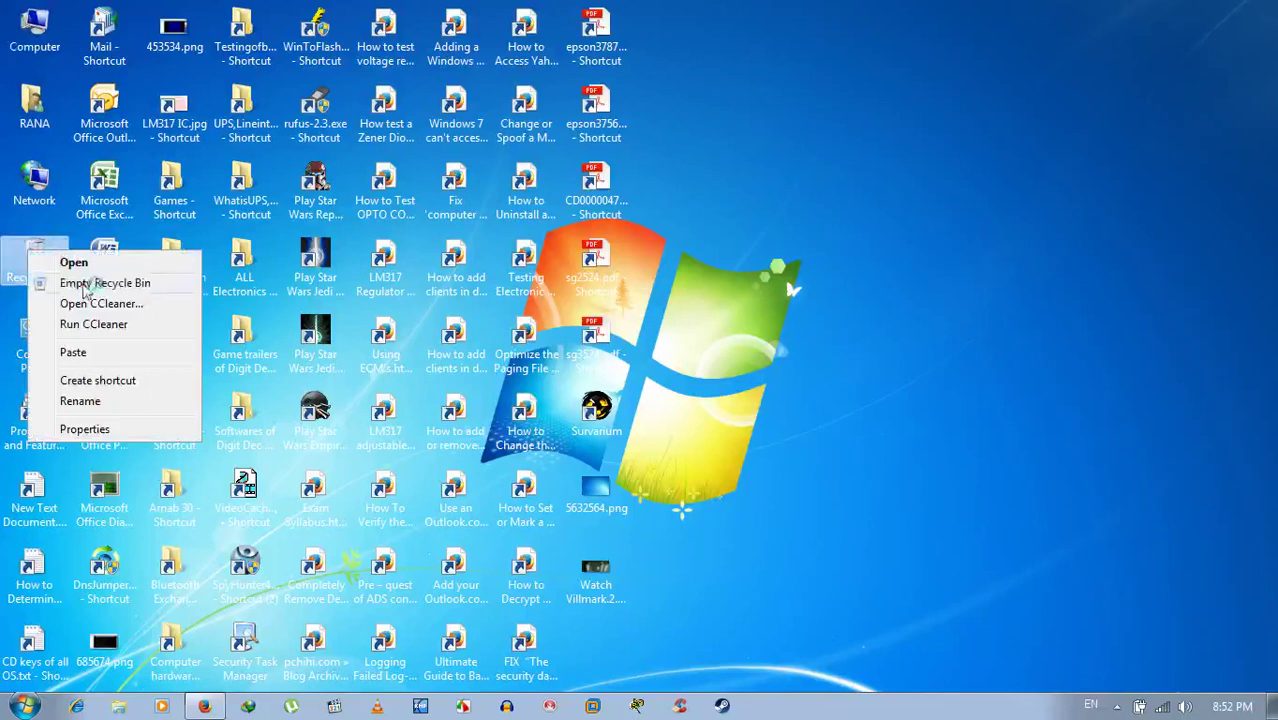
{"action": "left_click", "coordinate": [88, 284]}
{"action": "left_click", "coordinate": [716, 369]}
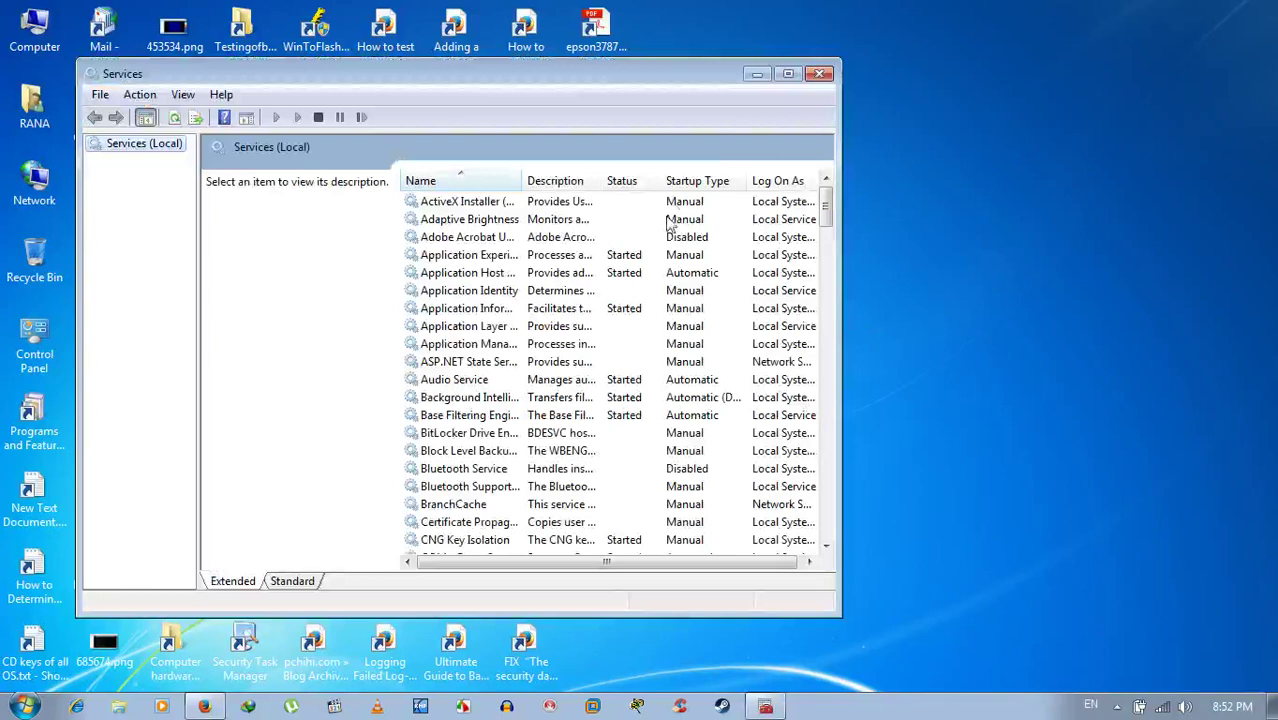
- Maximize the Services console, widen the Name column to read the full service names, look through the list, and close it
{"action": "left_click", "coordinate": [787, 74]}
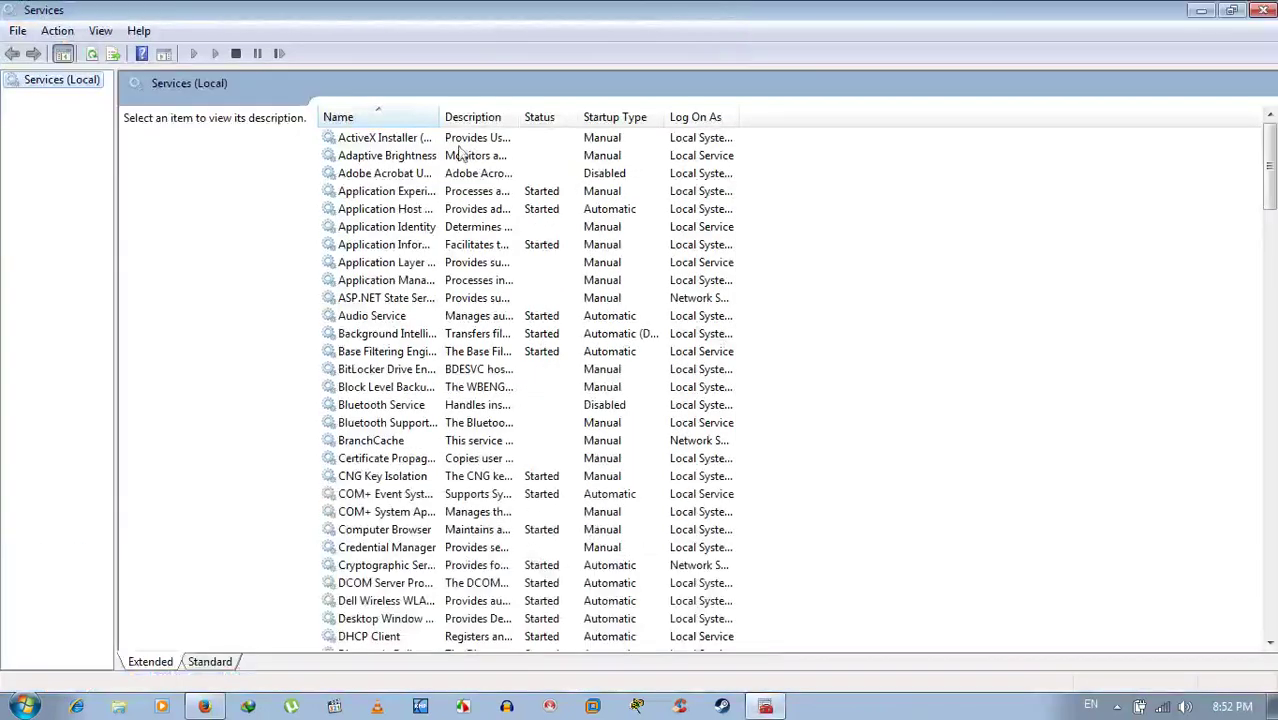
{"action": "left_click_drag", "start_coordinate": [441, 117], "coordinate": [745, 118]}
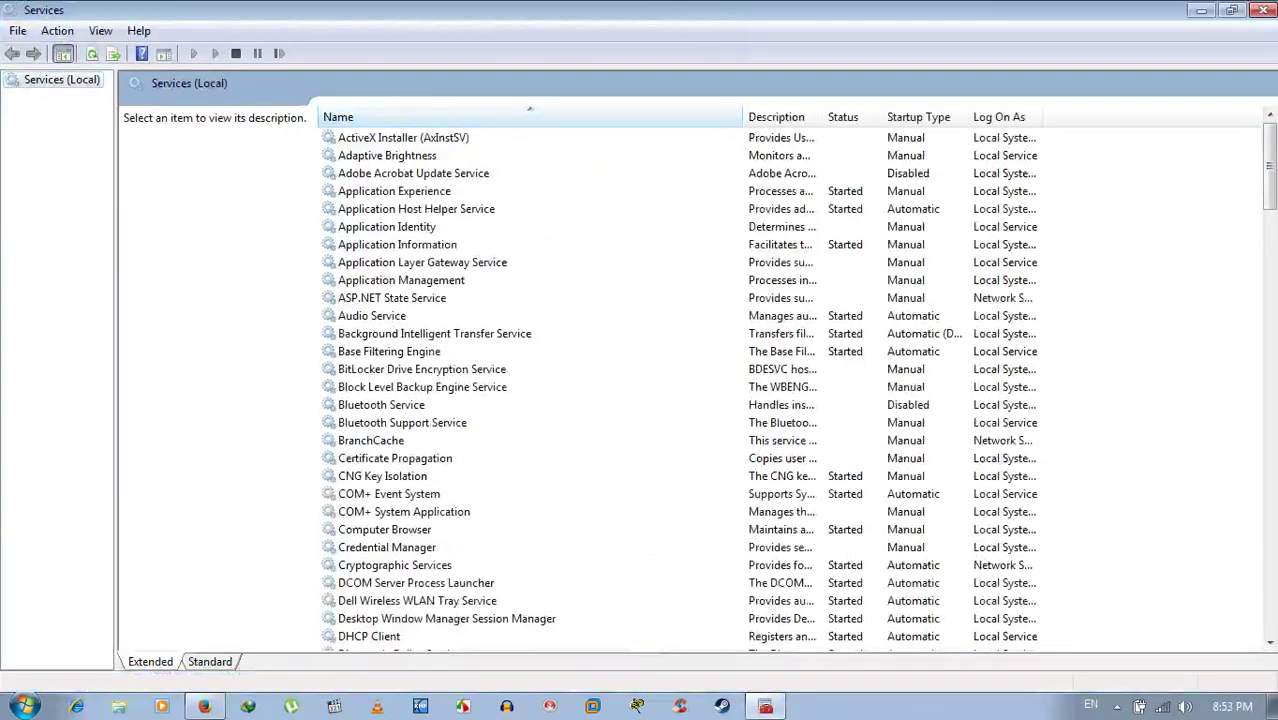
{"action": "left_click", "coordinate": [1270, 222]}
{"action": "left_click_drag", "start_coordinate": [1272, 222], "coordinate": [1272, 593]}
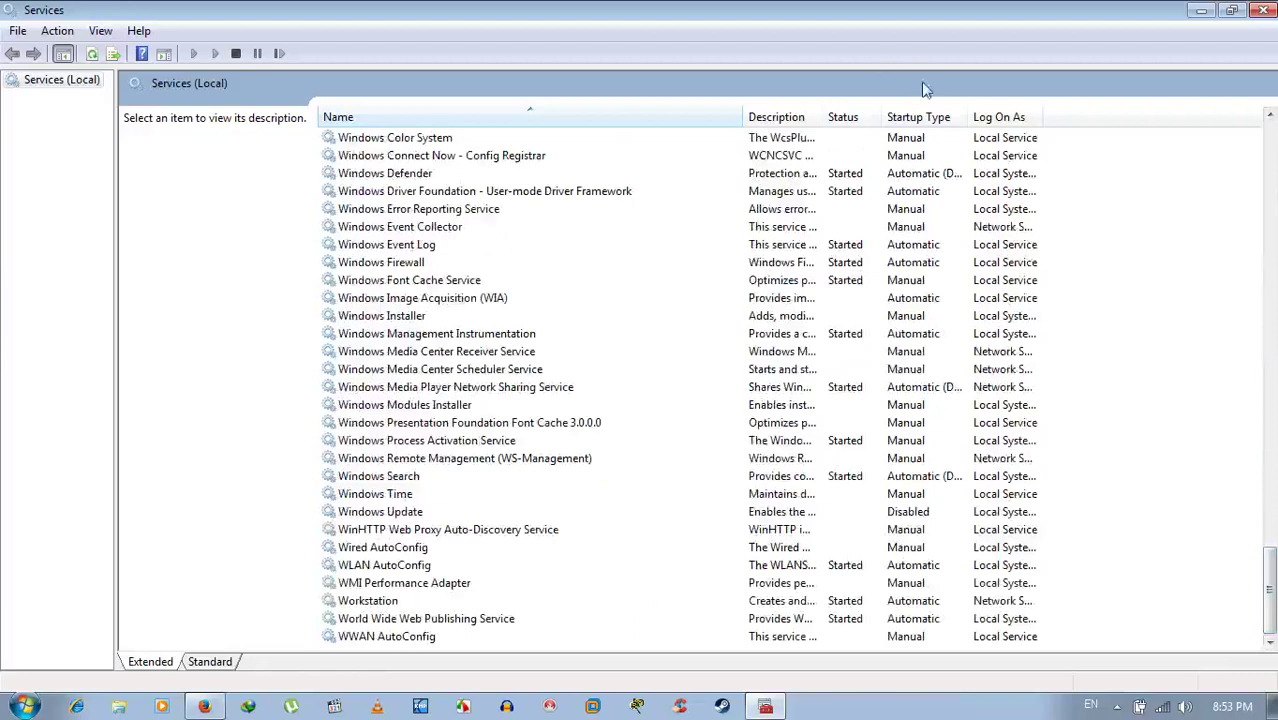
{"action": "left_click", "coordinate": [1264, 13]}
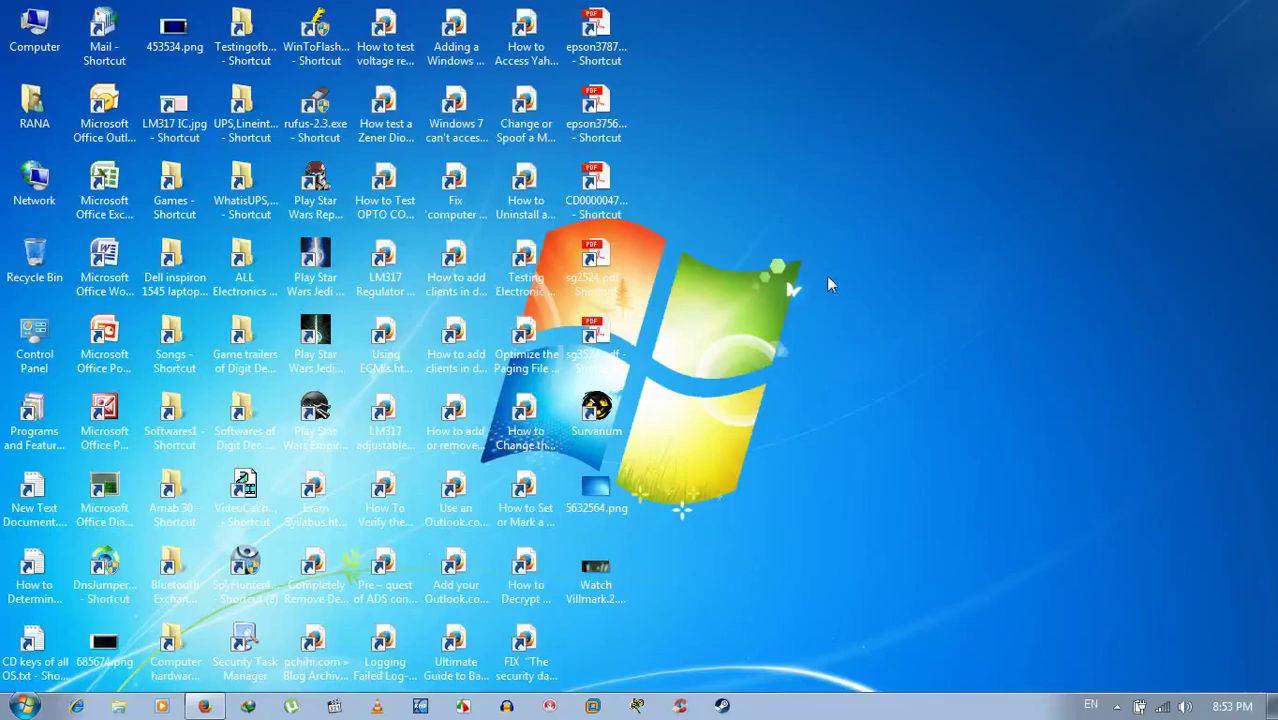
- Open the Local Group Policy Editor by running gpedit.msc
{"action": "key", "text": "super+r"}
{"action": "key", "text": "BackSpace"}
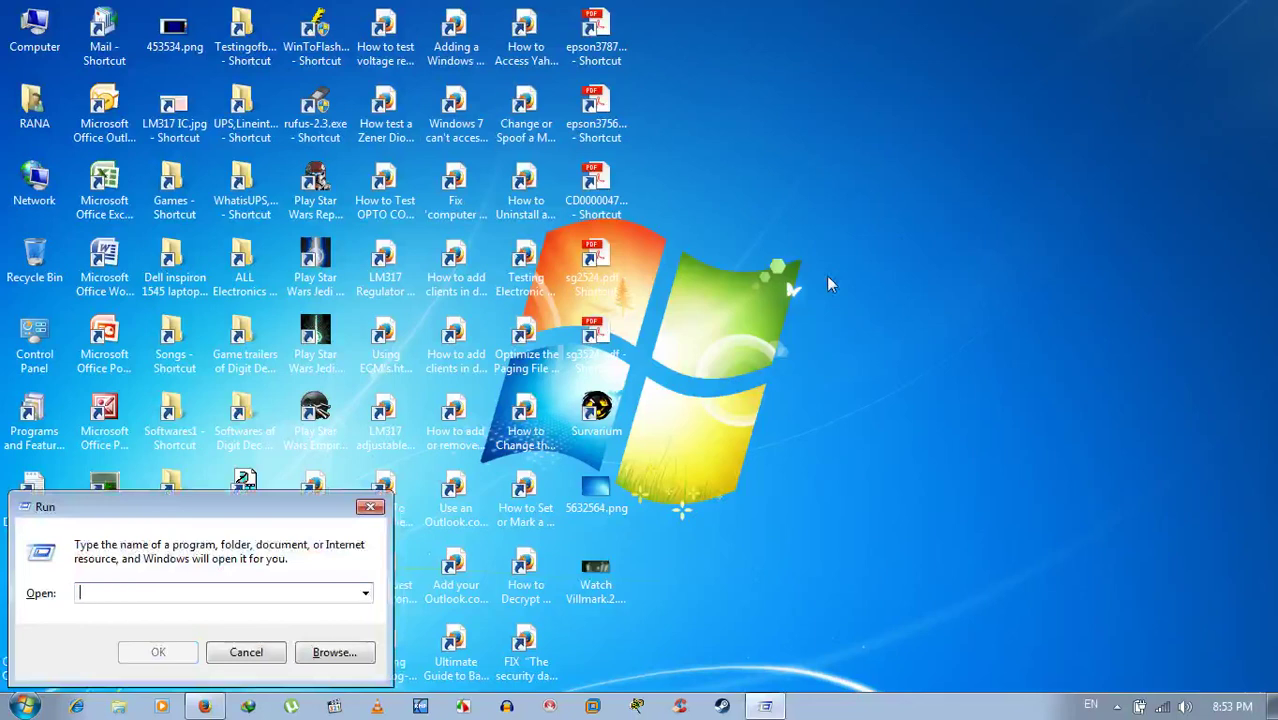
{"action": "type", "text": "gp"}
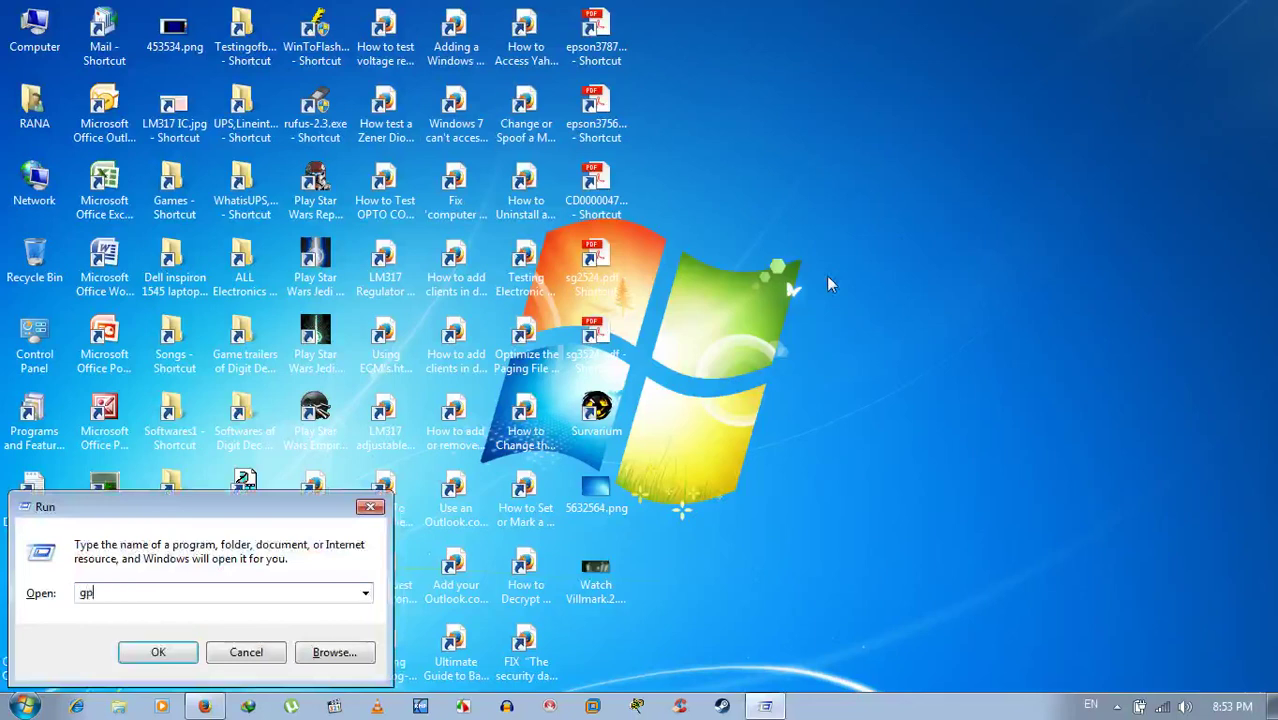
{"action": "type", "text": "edit.msc"}
{"action": "key", "text": "Return"}
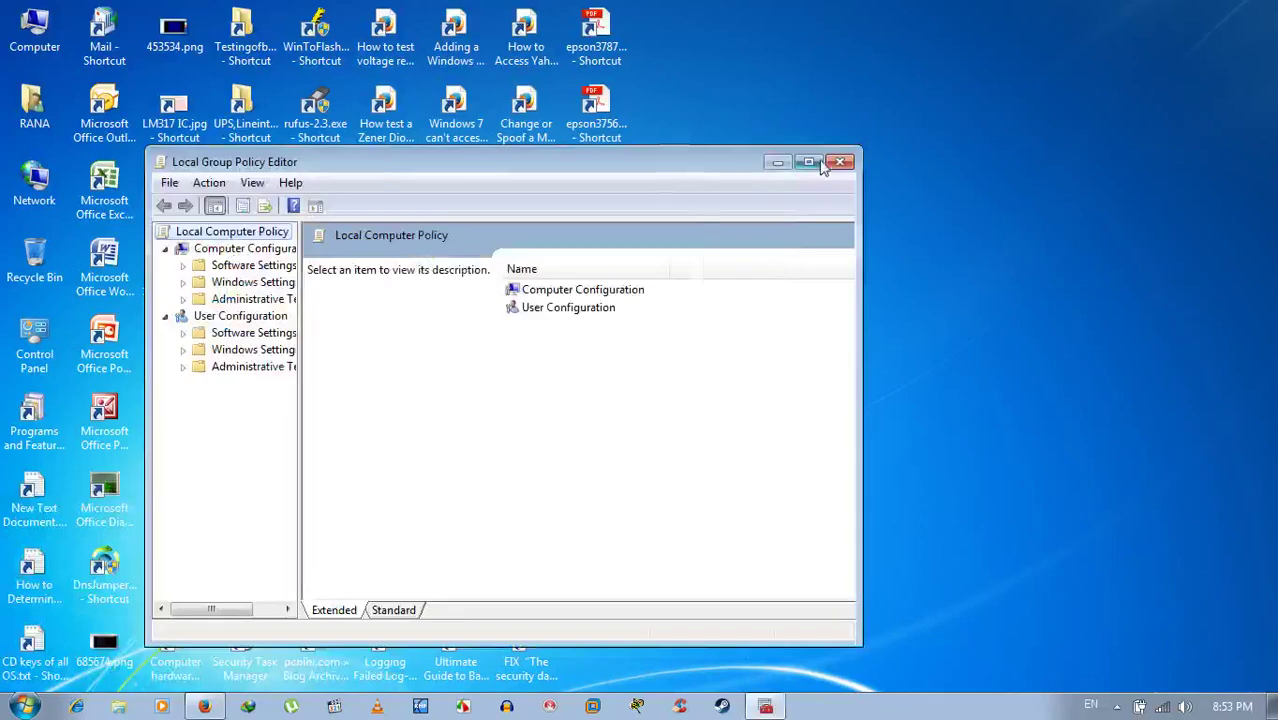
- Maximize the Group Policy Editor, widen the tree pane, and expand Administrative Templates under User Configuration
{"action": "left_click", "coordinate": [808, 162]}
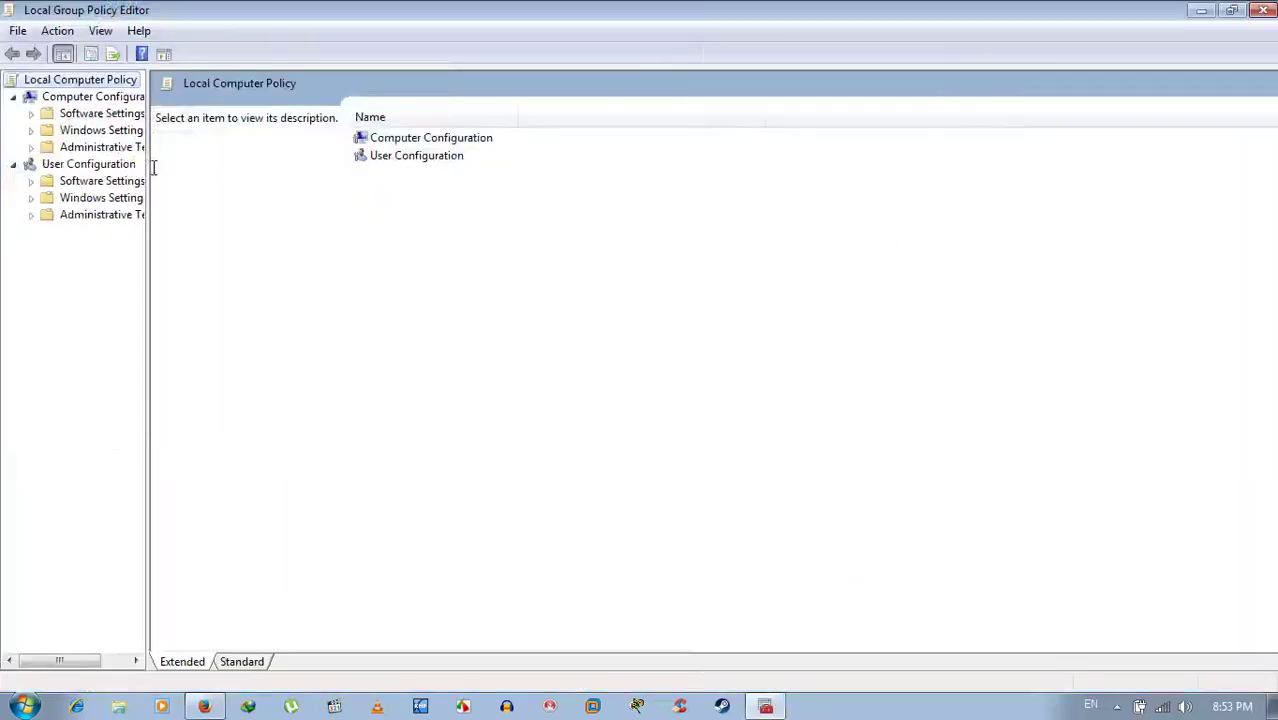
{"action": "left_click_drag", "start_coordinate": [150, 165], "coordinate": [277, 163]}
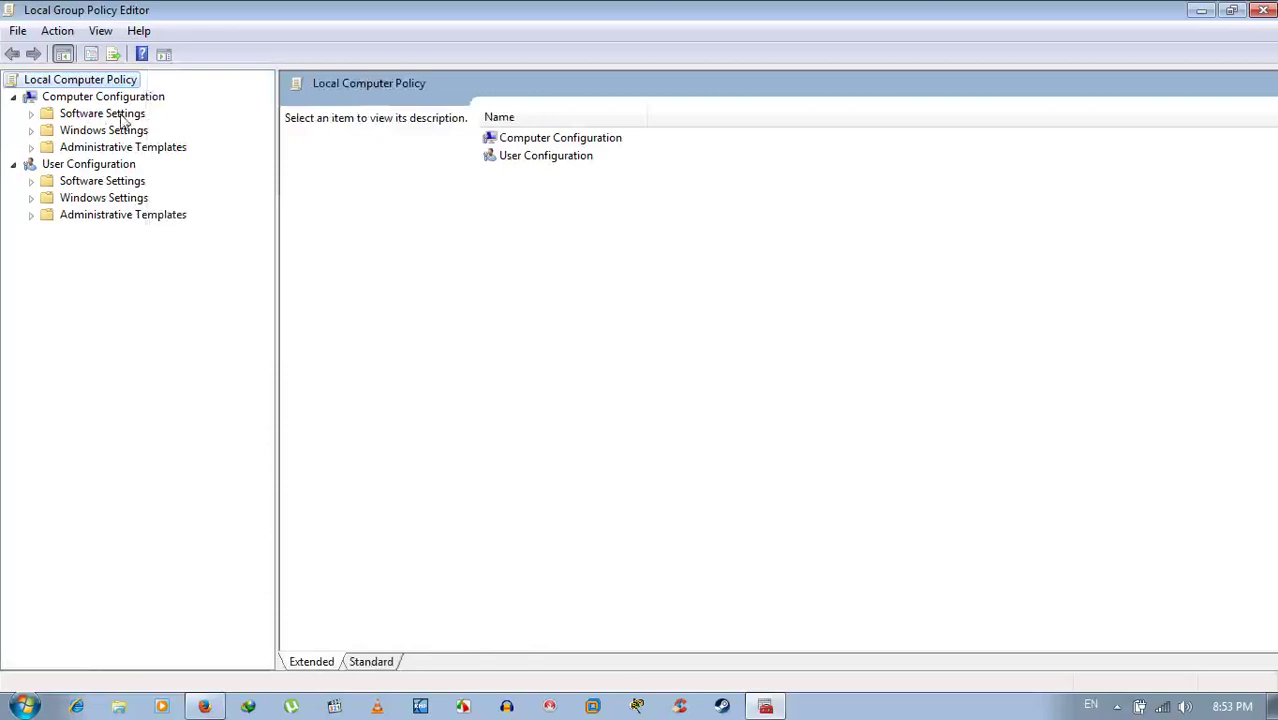
{"action": "left_click", "coordinate": [124, 182]}
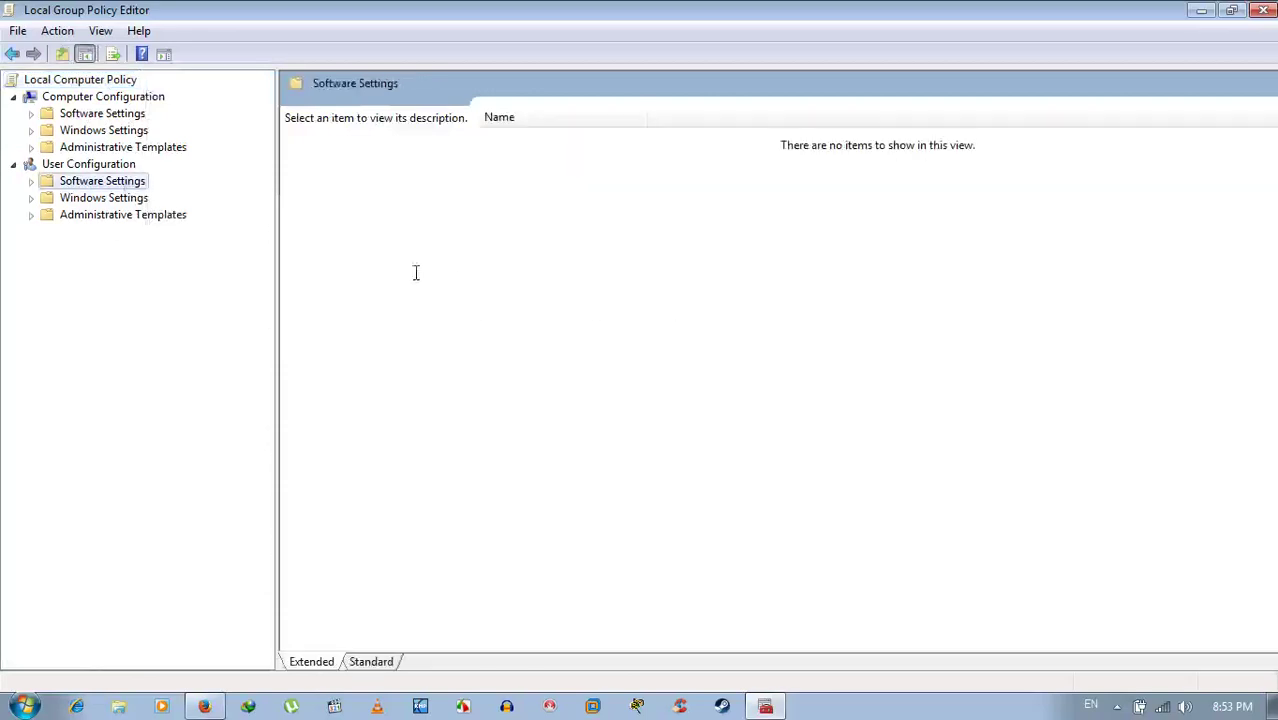
{"action": "left_click", "coordinate": [70, 215]}
{"action": "left_click", "coordinate": [31, 215]}
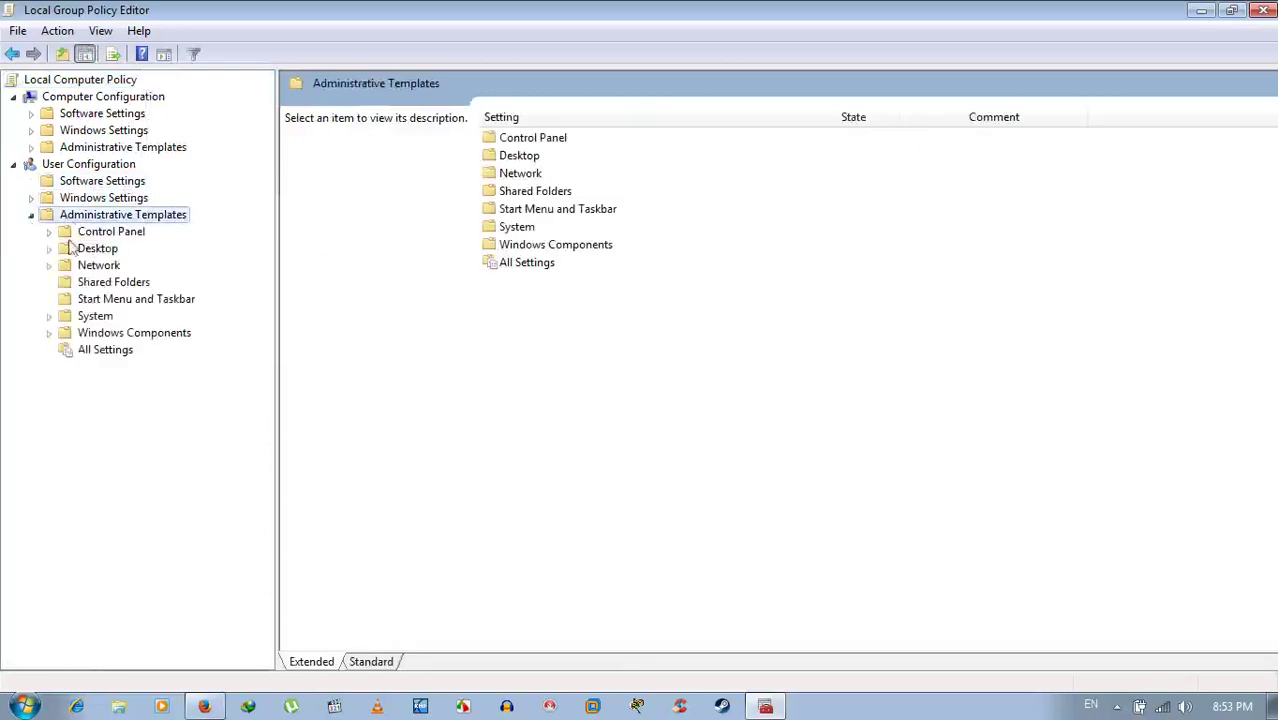
- View the Control Panel policies, open the "Hide specified Control Panel items" setting to read its details, and close it without changes
{"action": "left_click", "coordinate": [82, 233]}
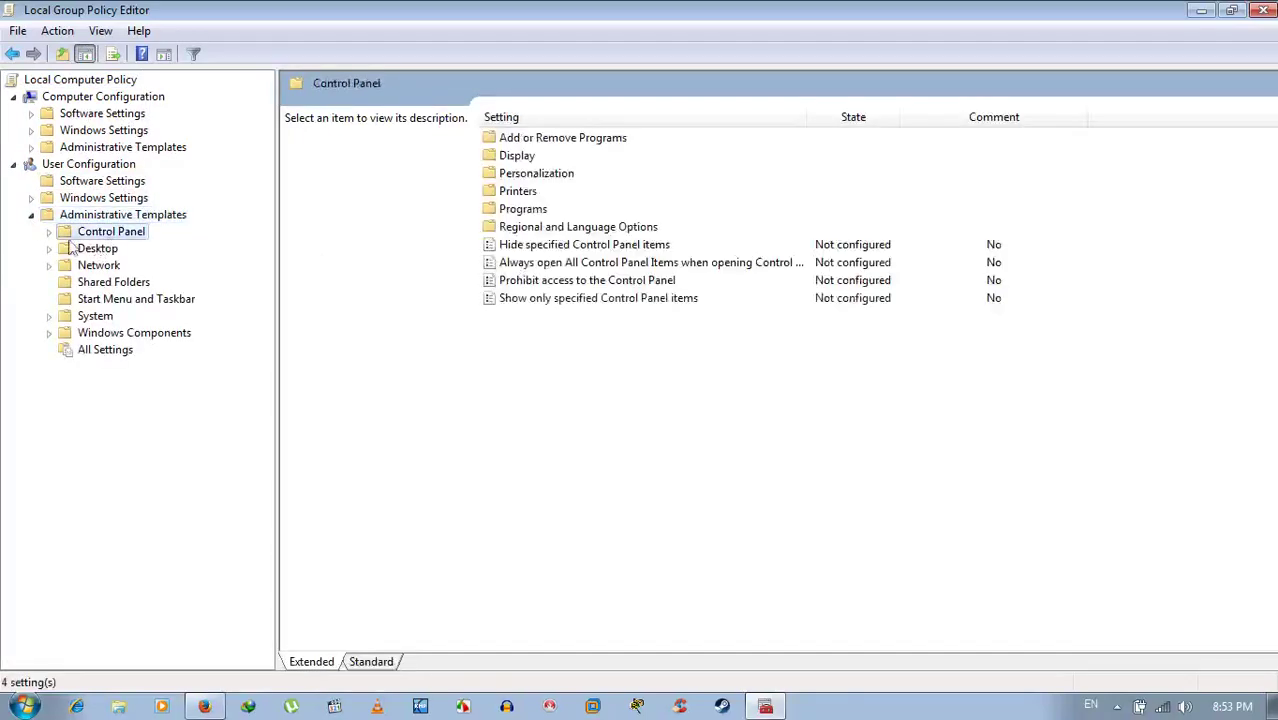
{"action": "left_click", "coordinate": [540, 250]}
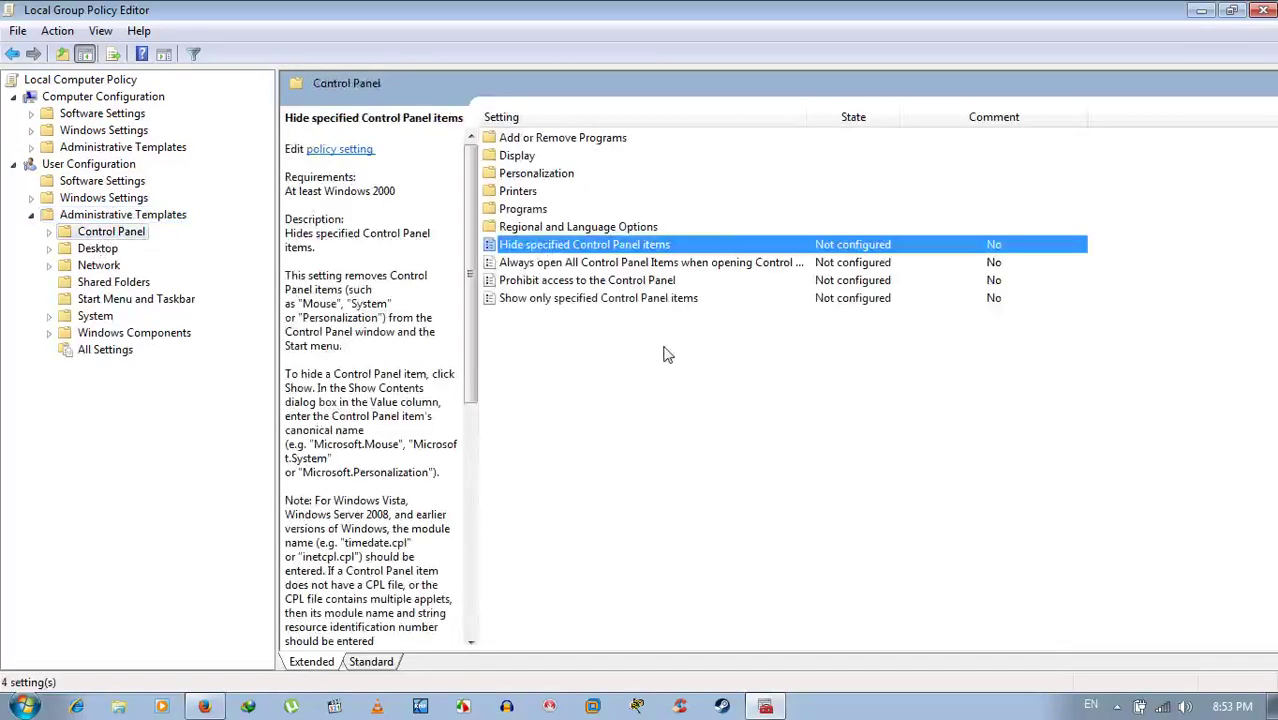
{"action": "double_click", "coordinate": [616, 246]}
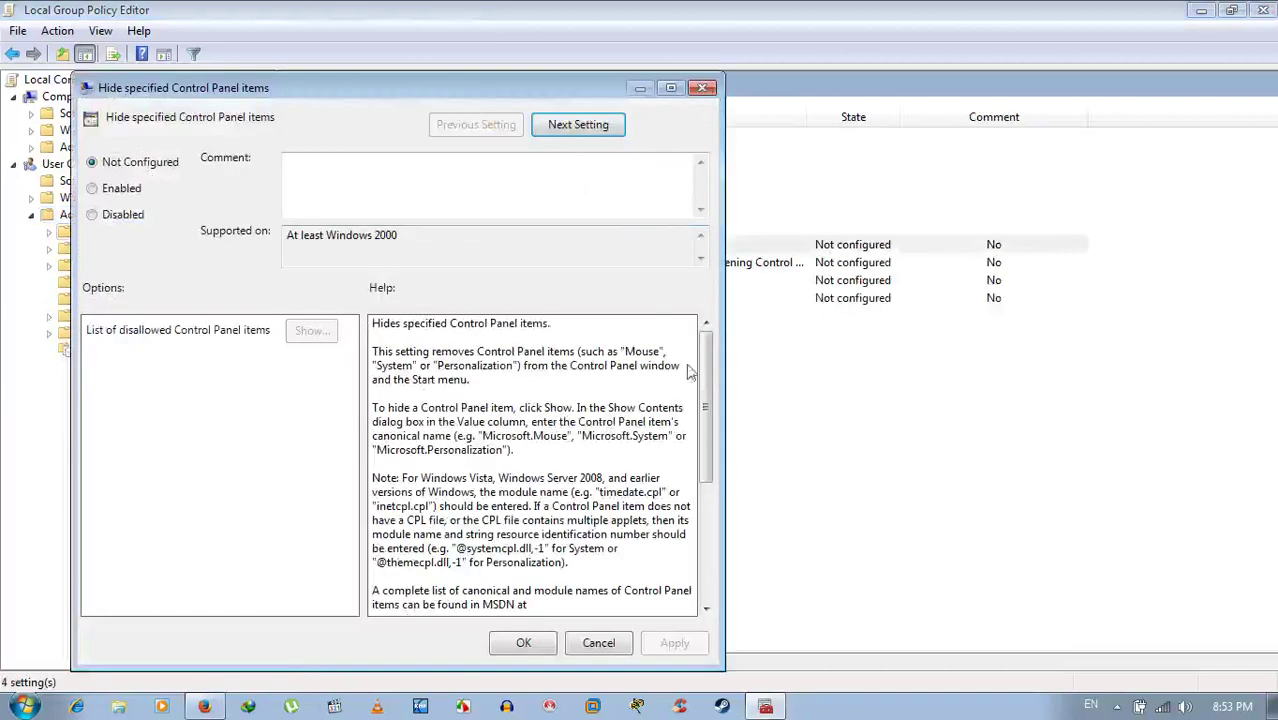
{"action": "left_click", "coordinate": [703, 89]}
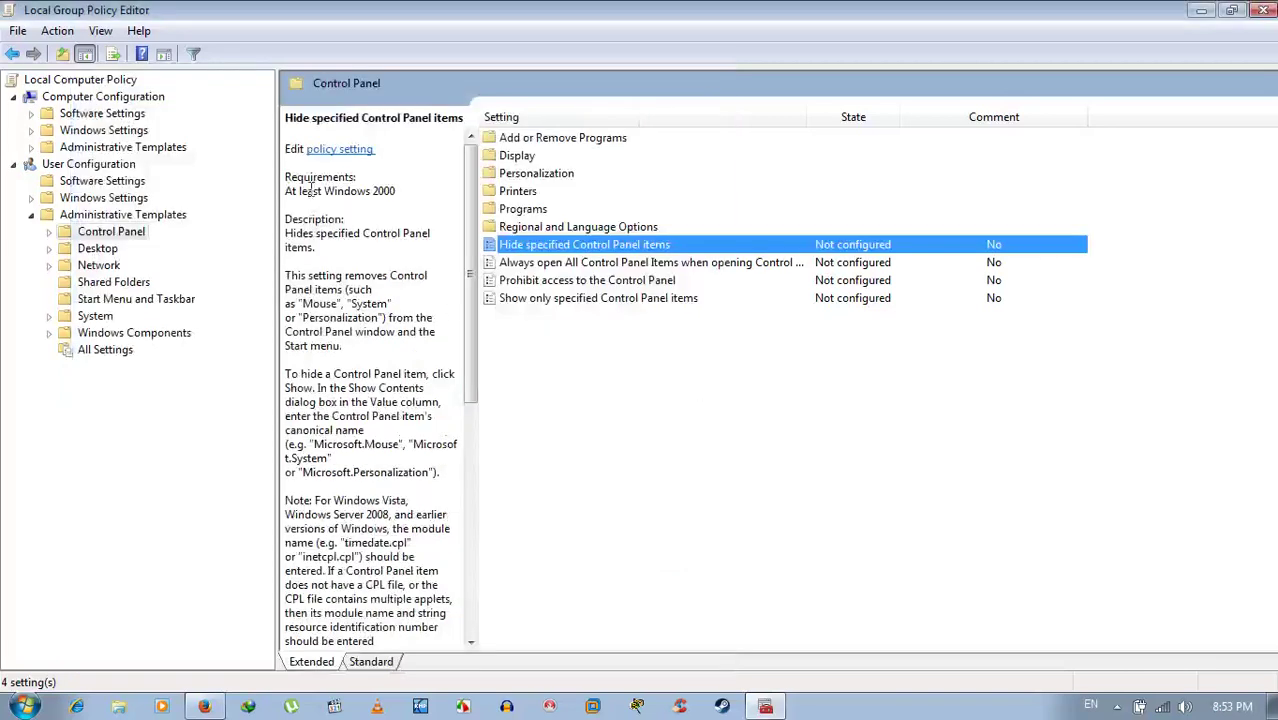
{"action": "left_click", "coordinate": [406, 192]}
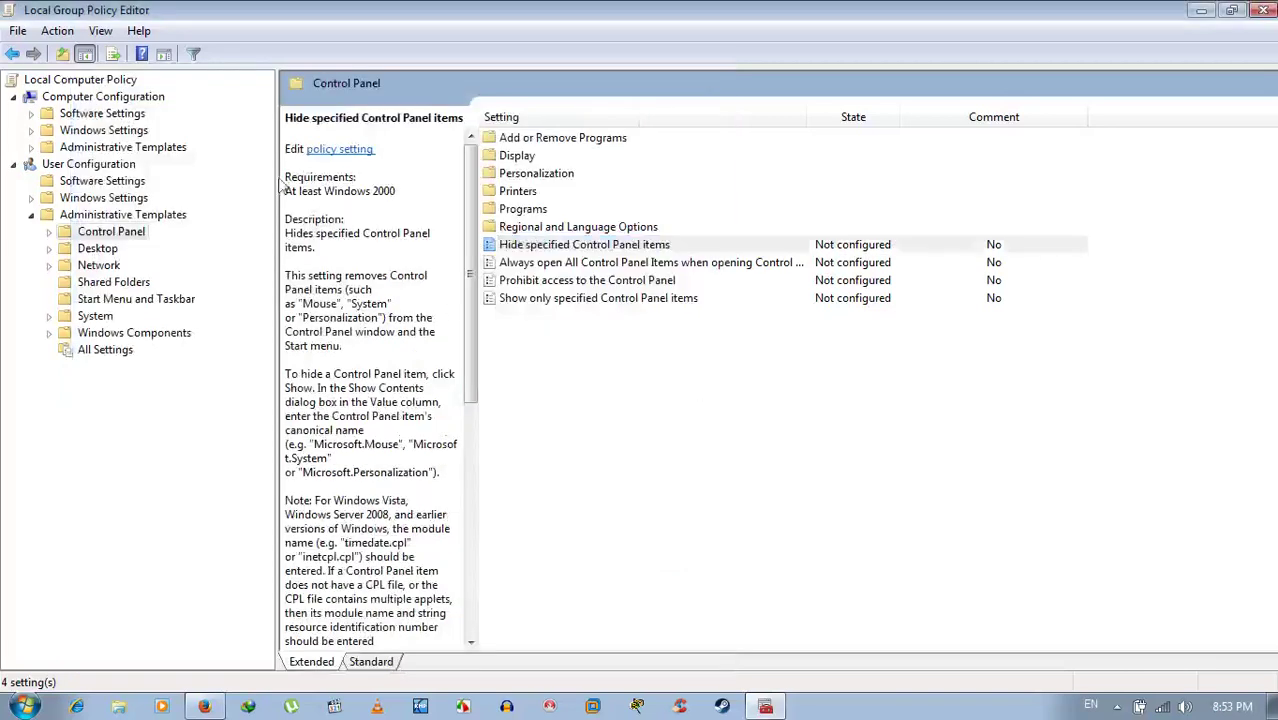
- Read the descriptions of the remaining Control Panel policies, from "Always open All Control Panel Items" to "Show only specified Control Panel items"
{"action": "left_click", "coordinate": [581, 264]}
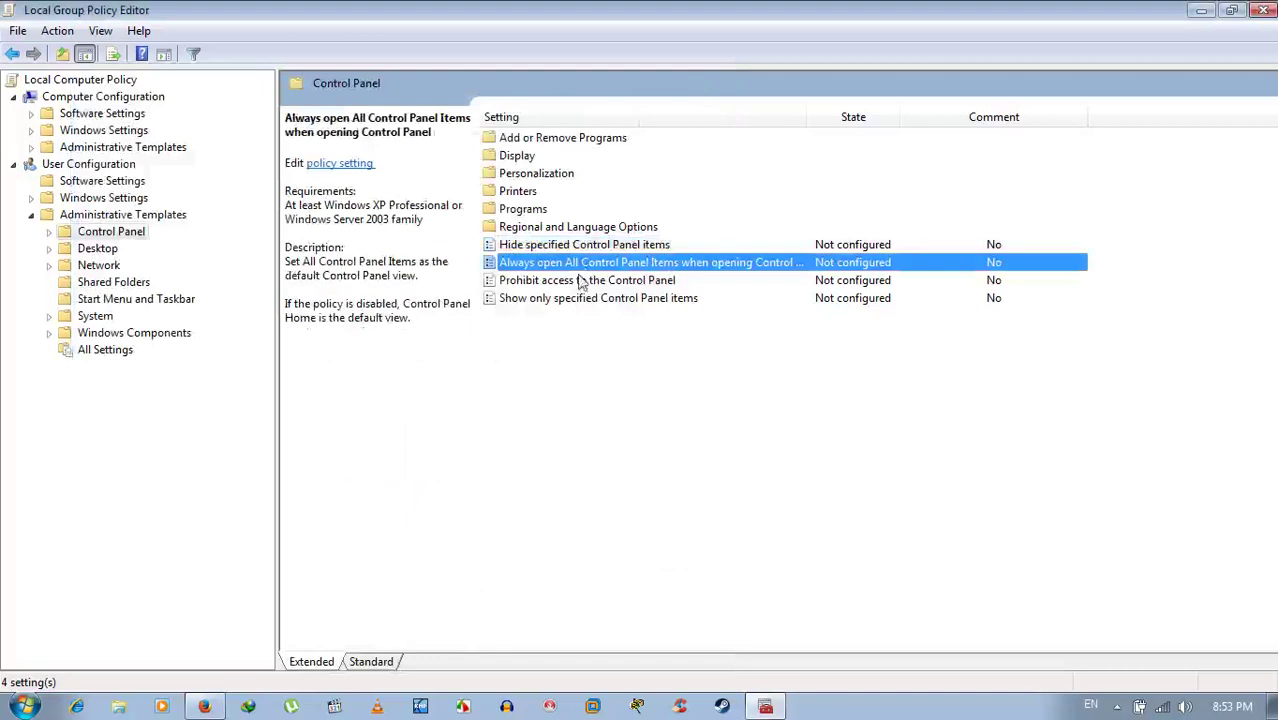
{"action": "left_click", "coordinate": [528, 282]}
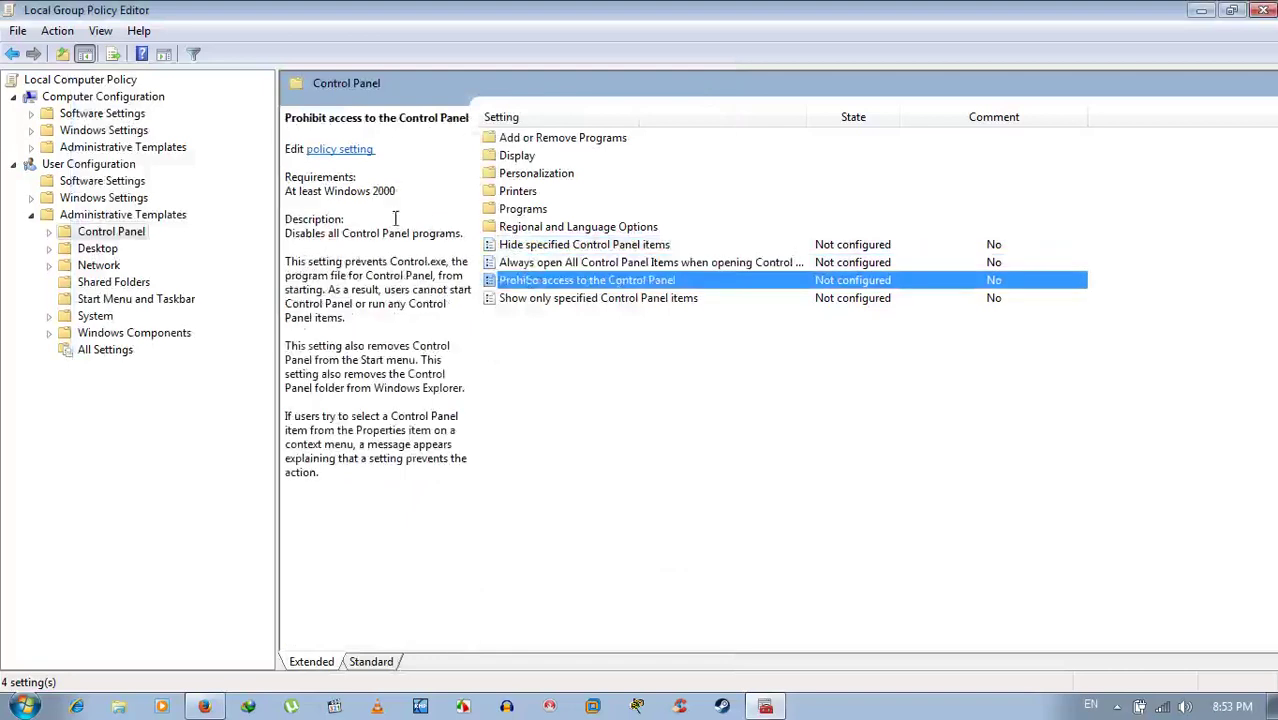
{"action": "left_click", "coordinate": [537, 298]}
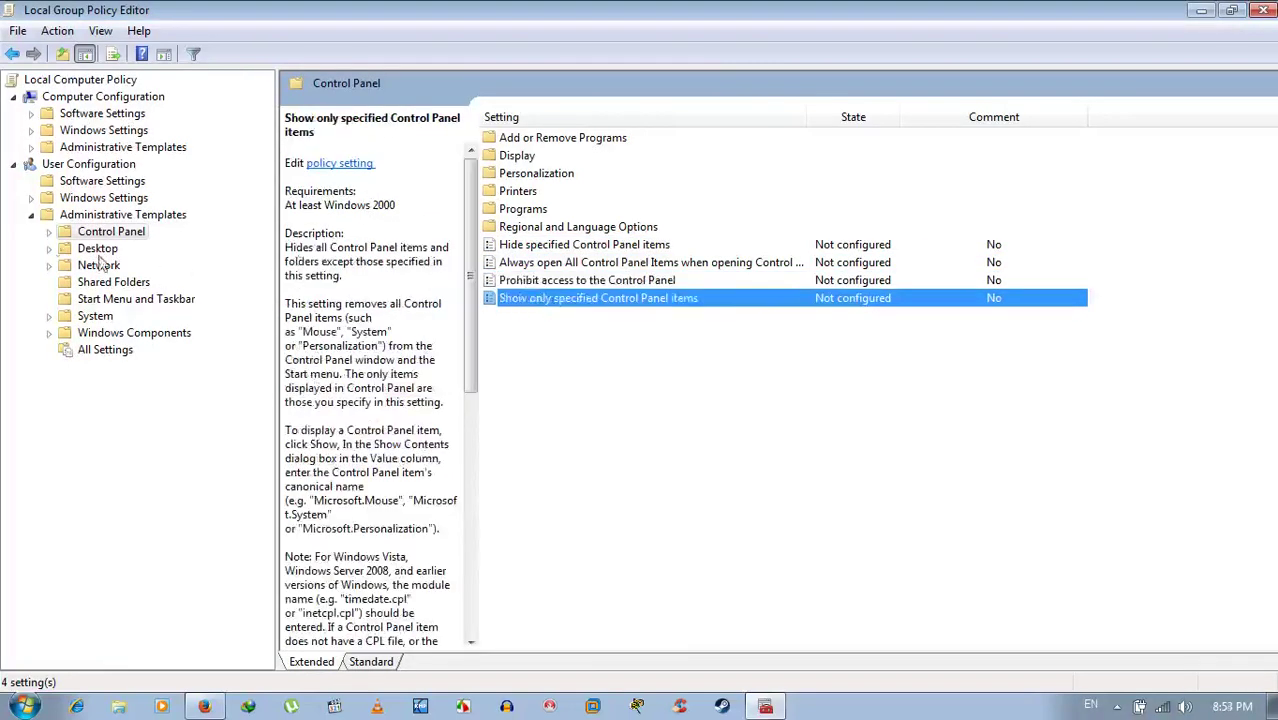
{"action": "left_click", "coordinate": [48, 232]}
{"action": "left_click", "coordinate": [48, 232]}
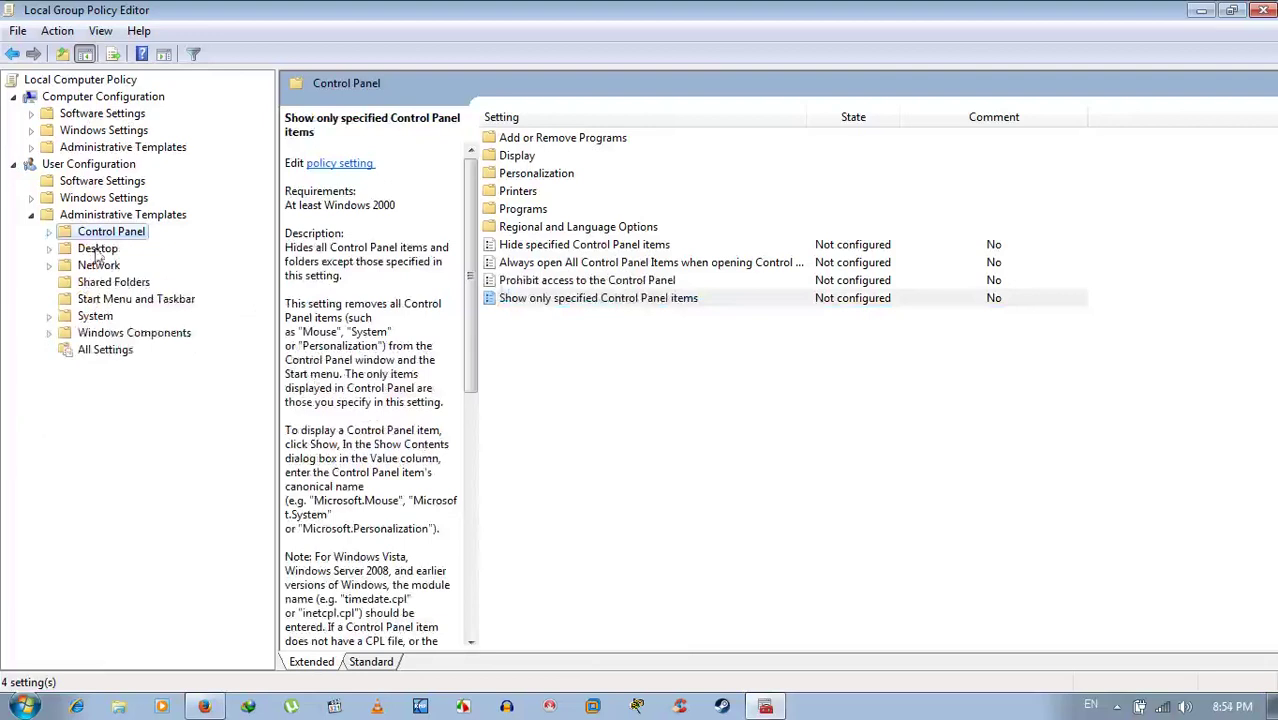
- Expand the Desktop templates and read the description of each Active Directory policy
{"action": "left_click", "coordinate": [97, 250]}
{"action": "left_click", "coordinate": [48, 248]}
{"action": "left_click", "coordinate": [130, 265]}
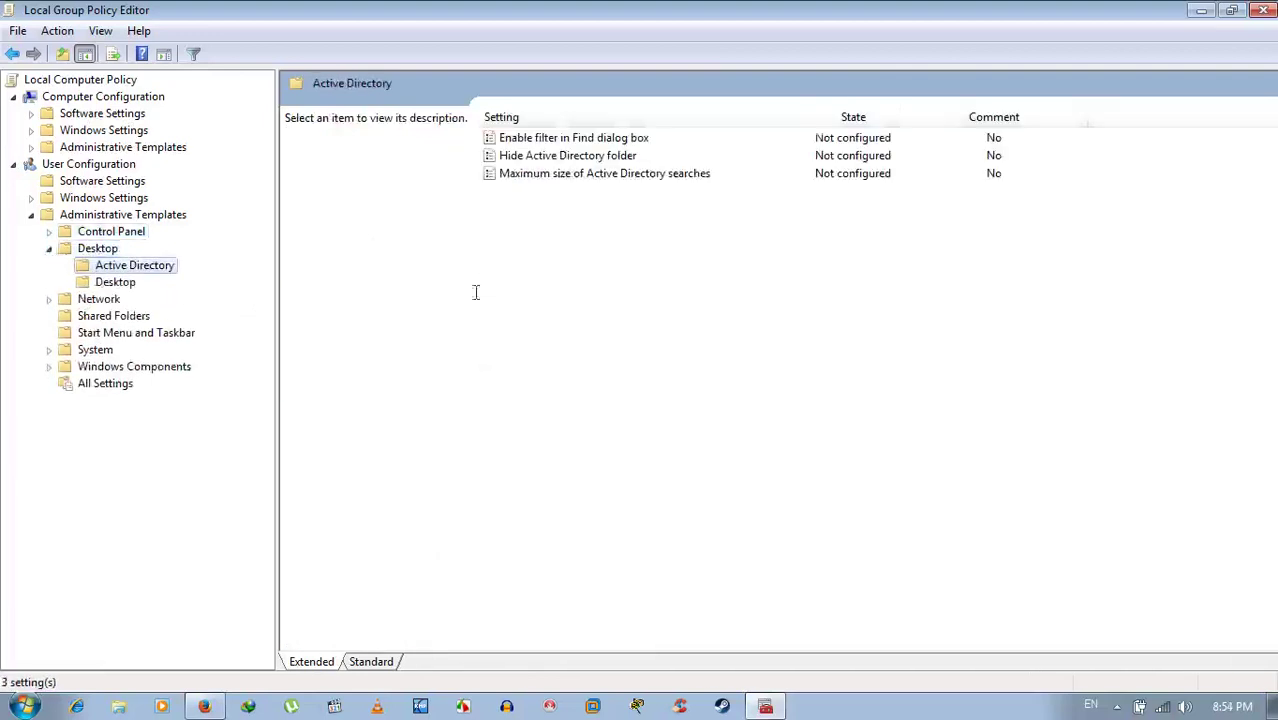
{"action": "left_click", "coordinate": [568, 138]}
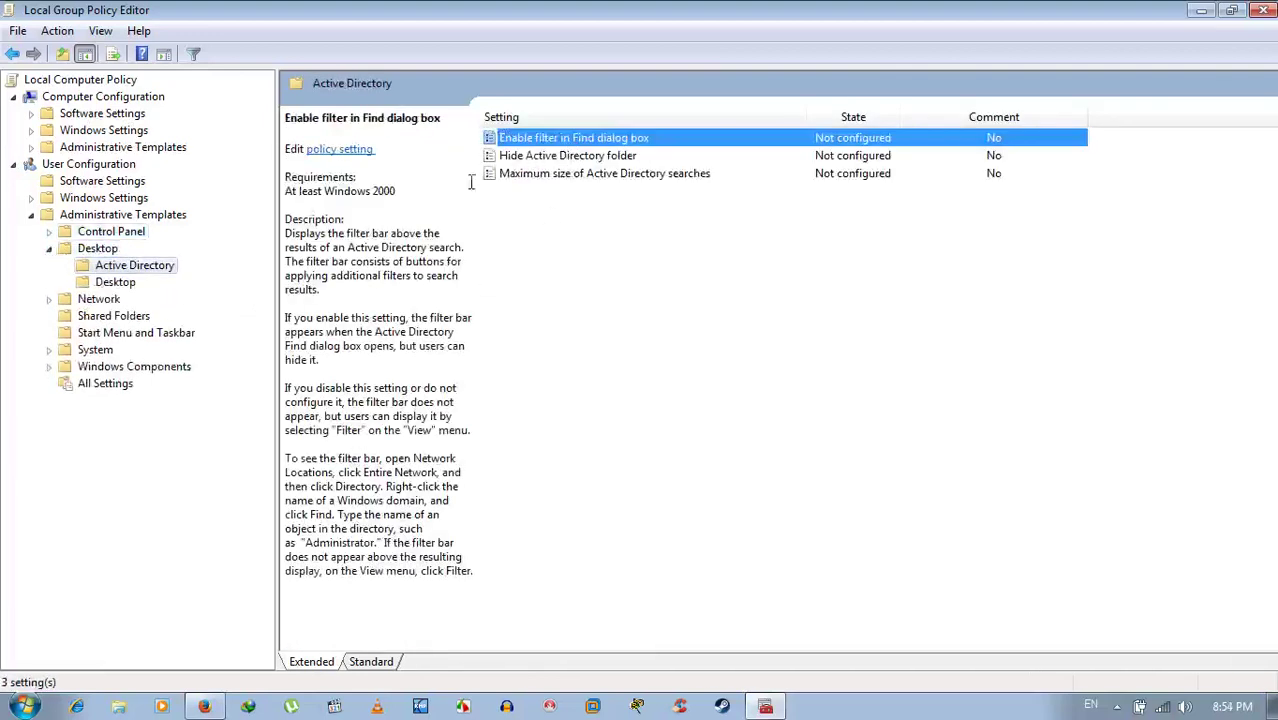
{"action": "left_click", "coordinate": [562, 156]}
{"action": "left_click", "coordinate": [400, 192]}
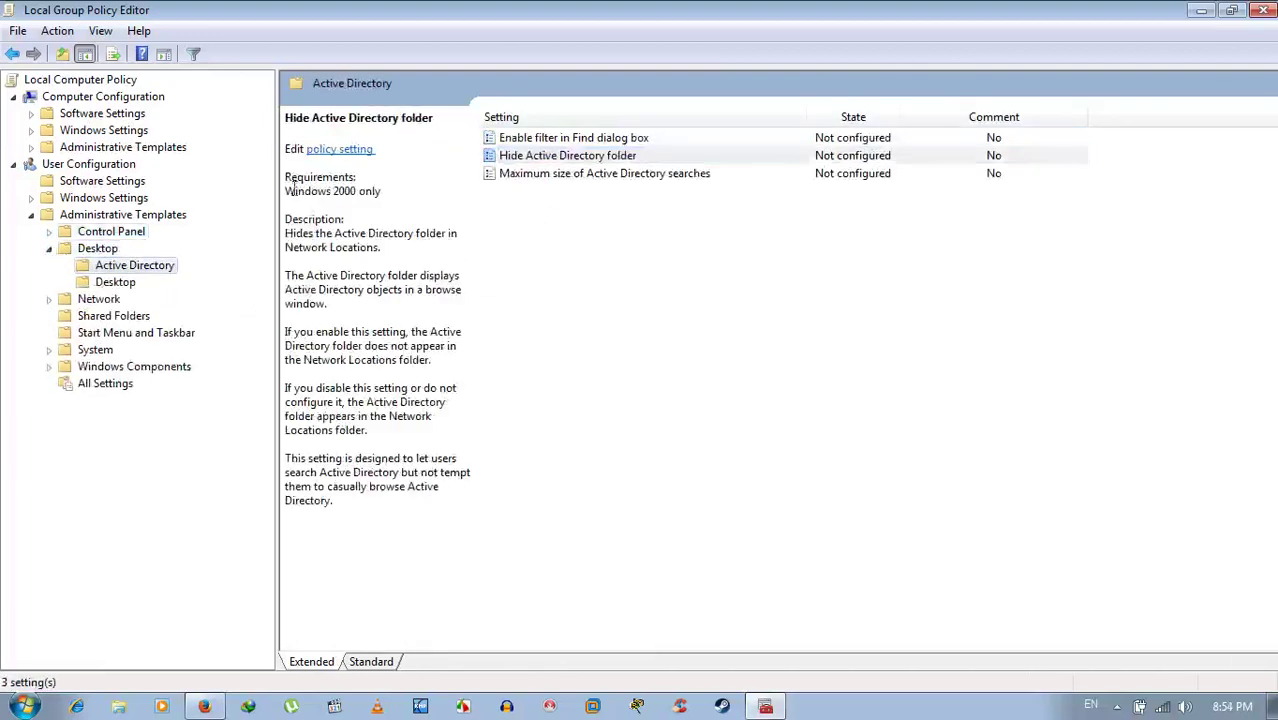
{"action": "left_click", "coordinate": [536, 174]}
- Go through the policies in the Desktop subfolder one by one, from "Enable Active Desktop" to "Allow only bitmapped wallpaper", reading their descriptions
{"action": "left_click", "coordinate": [115, 282]}
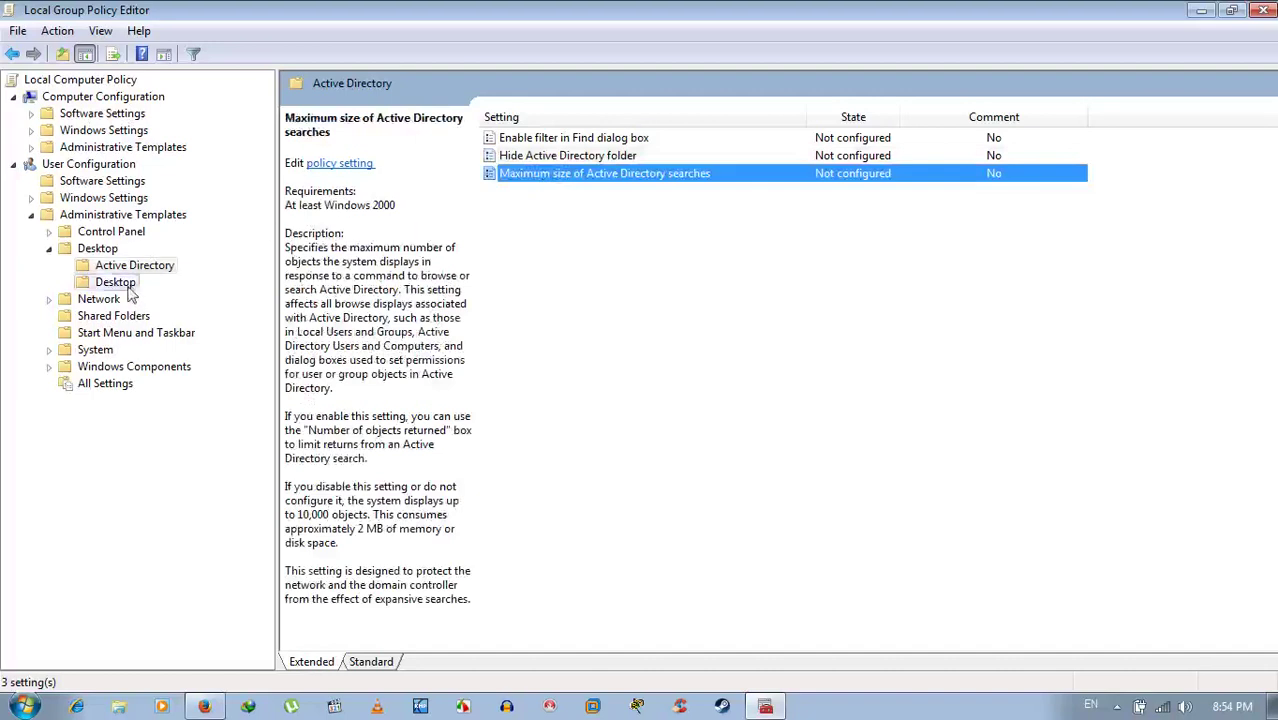
{"action": "left_click", "coordinate": [566, 142]}
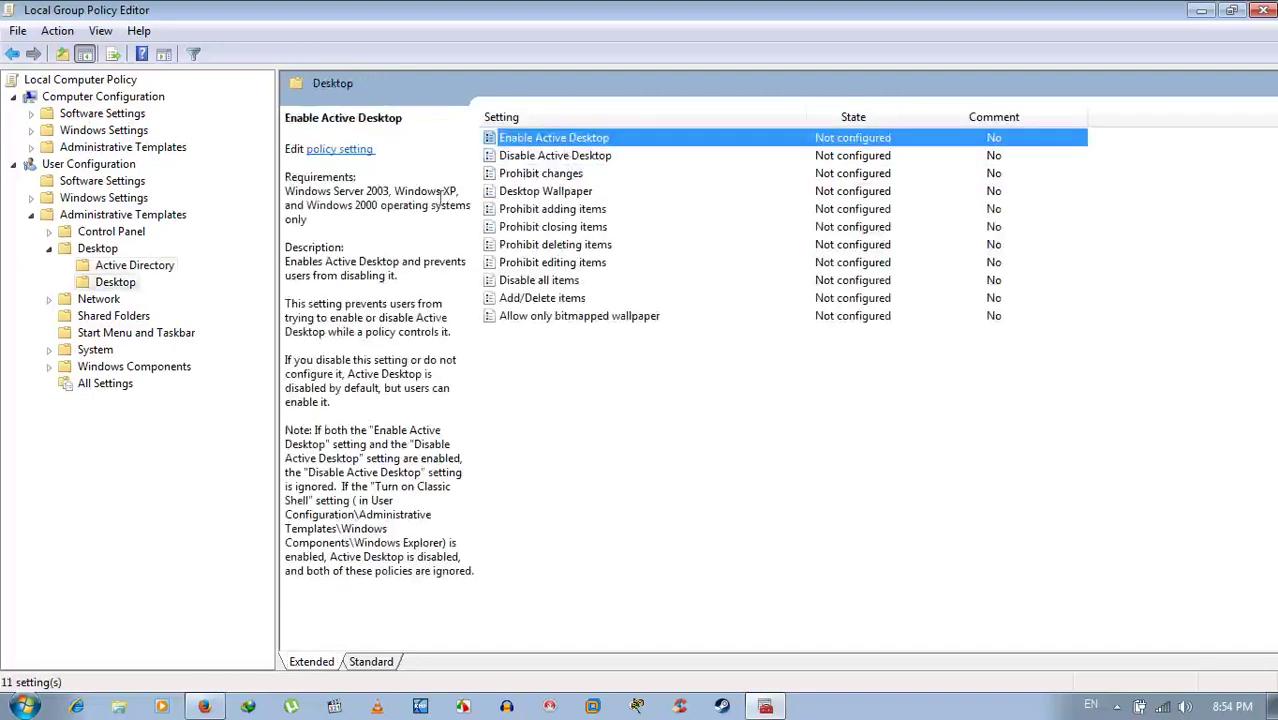
{"action": "left_click", "coordinate": [550, 156]}
{"action": "left_click", "coordinate": [545, 174]}
{"action": "left_click", "coordinate": [531, 192]}
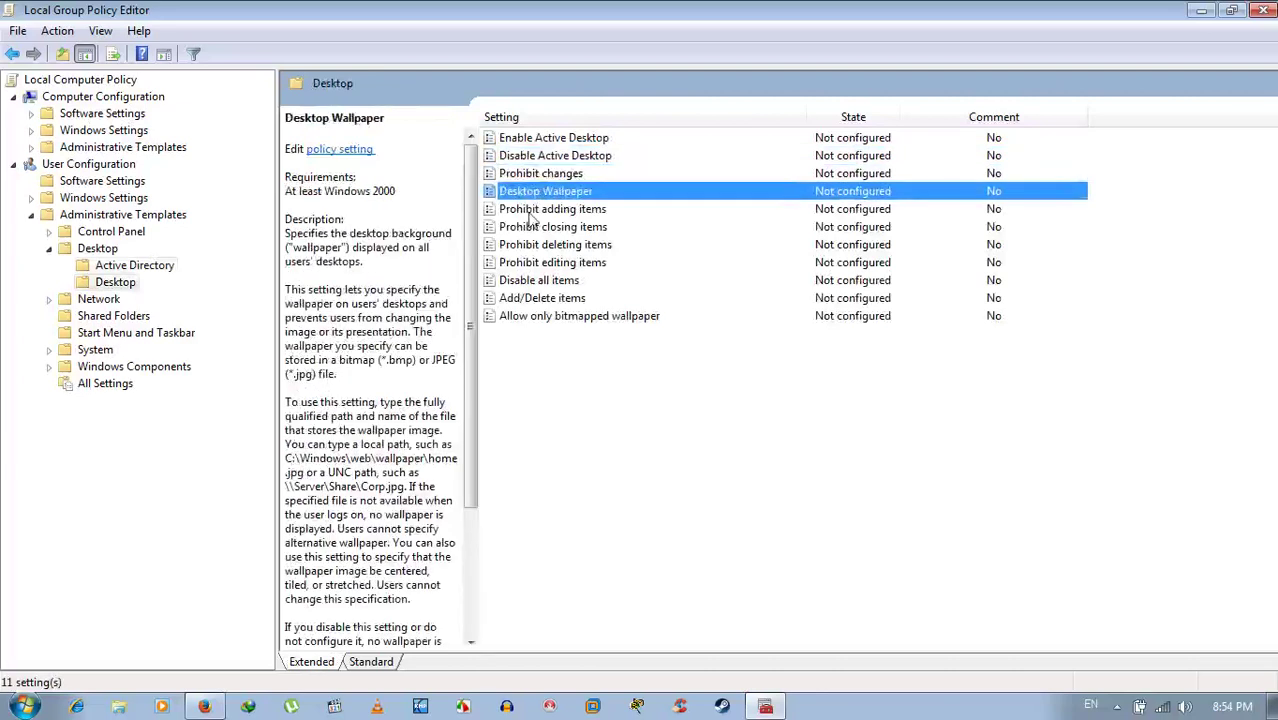
{"action": "left_click", "coordinate": [531, 210]}
{"action": "left_click", "coordinate": [535, 228]}
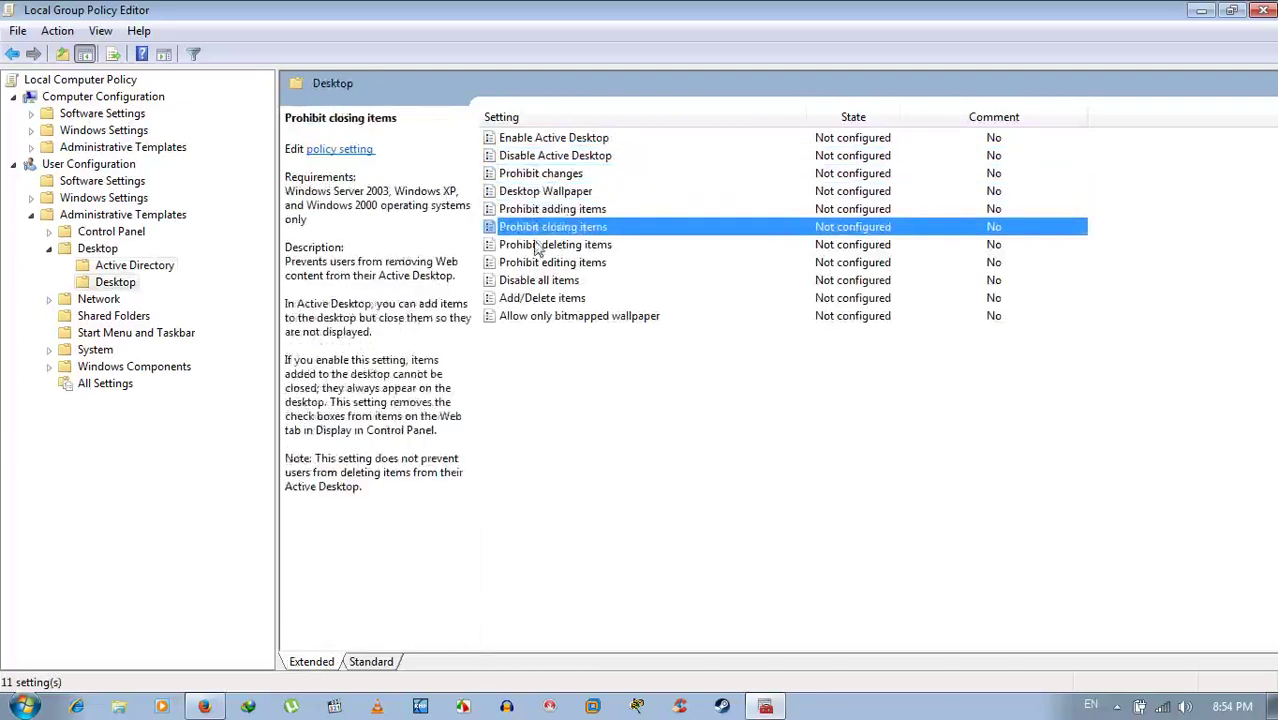
{"action": "left_click", "coordinate": [537, 245]}
{"action": "left_click", "coordinate": [537, 263]}
{"action": "left_click", "coordinate": [537, 281]}
{"action": "left_click", "coordinate": [540, 298]}
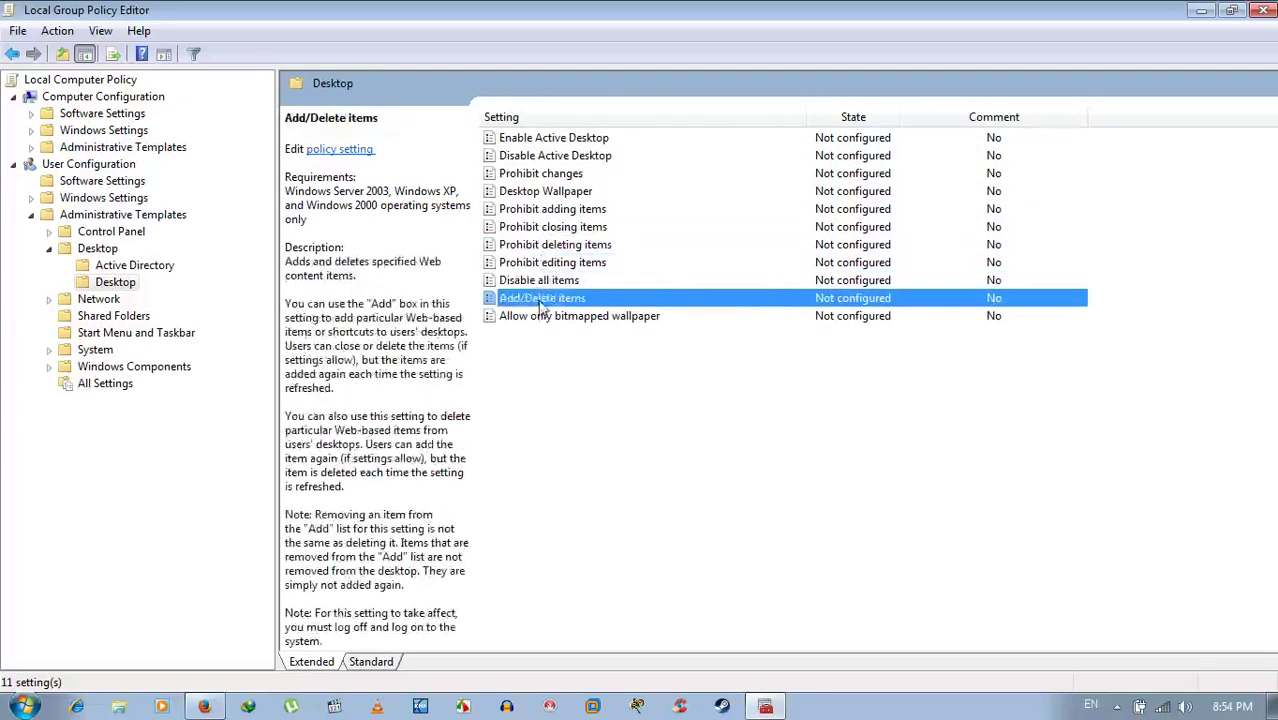
{"action": "left_click", "coordinate": [540, 316]}
- Open Network Connections under the Network templates and read through the description of each policy down to "Prohibit viewing of status for an active connection"
{"action": "left_click", "coordinate": [99, 299]}
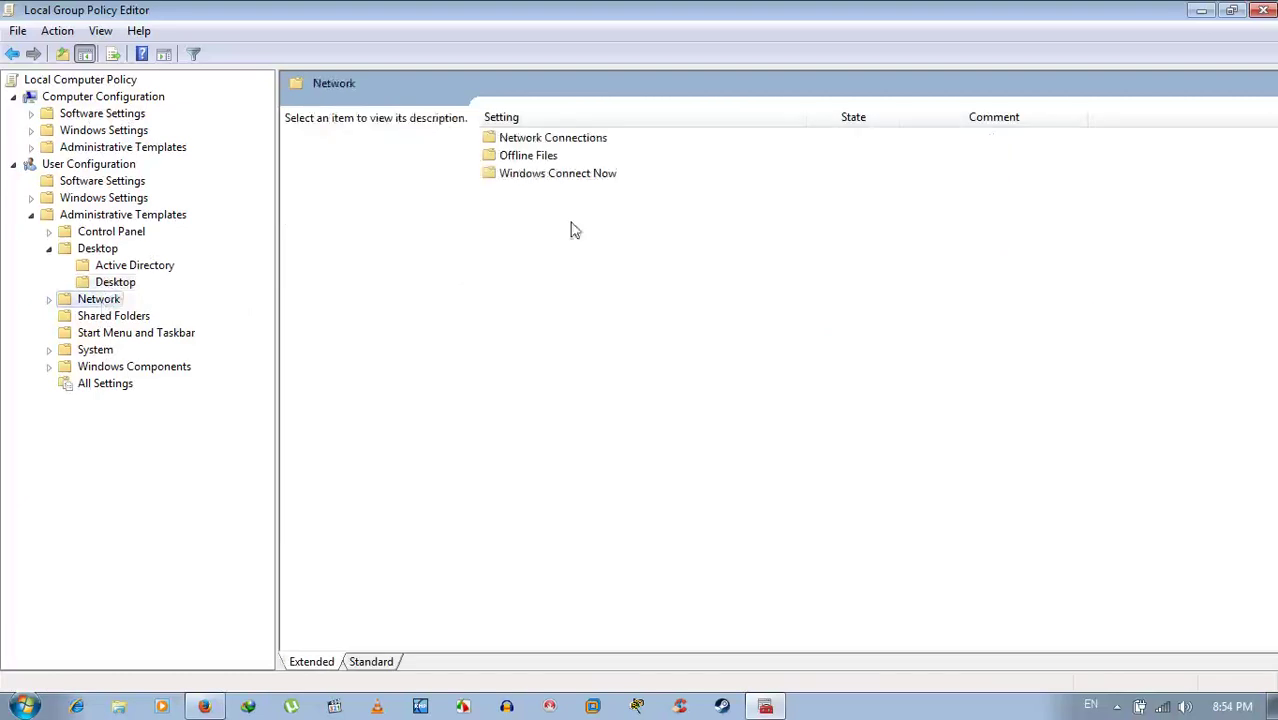
{"action": "double_click", "coordinate": [558, 140]}
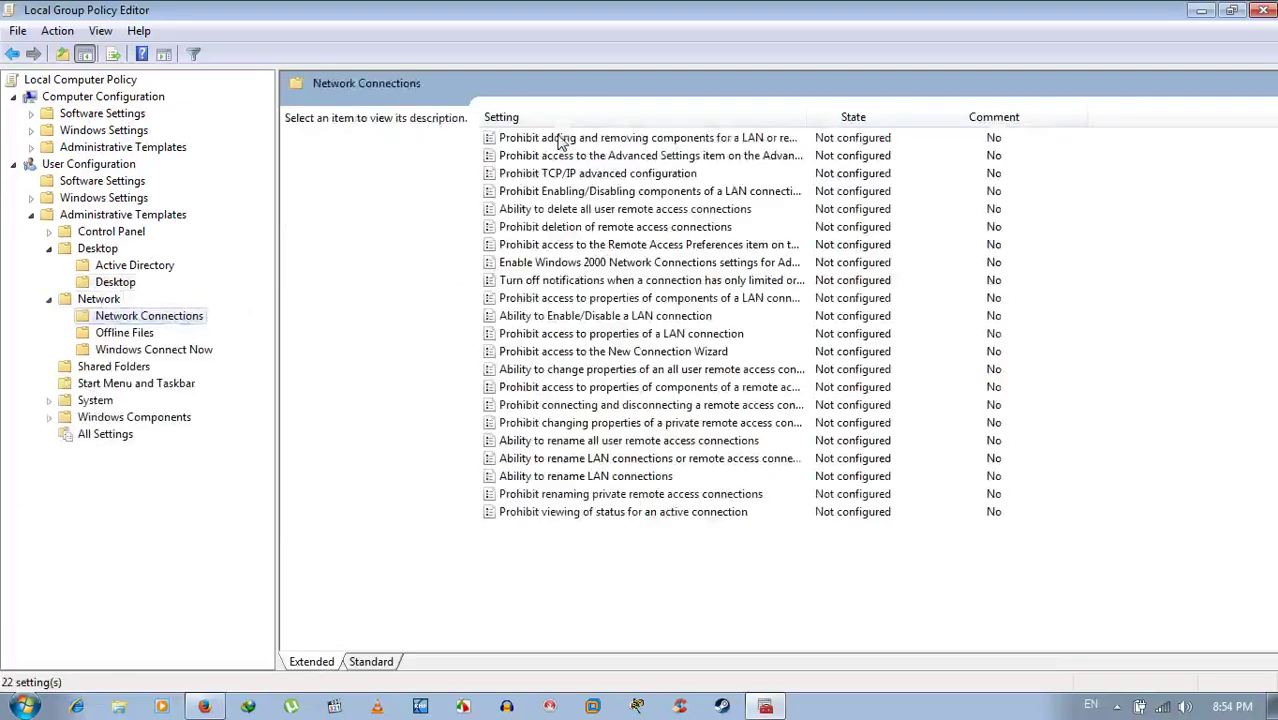
{"action": "left_click", "coordinate": [564, 143]}
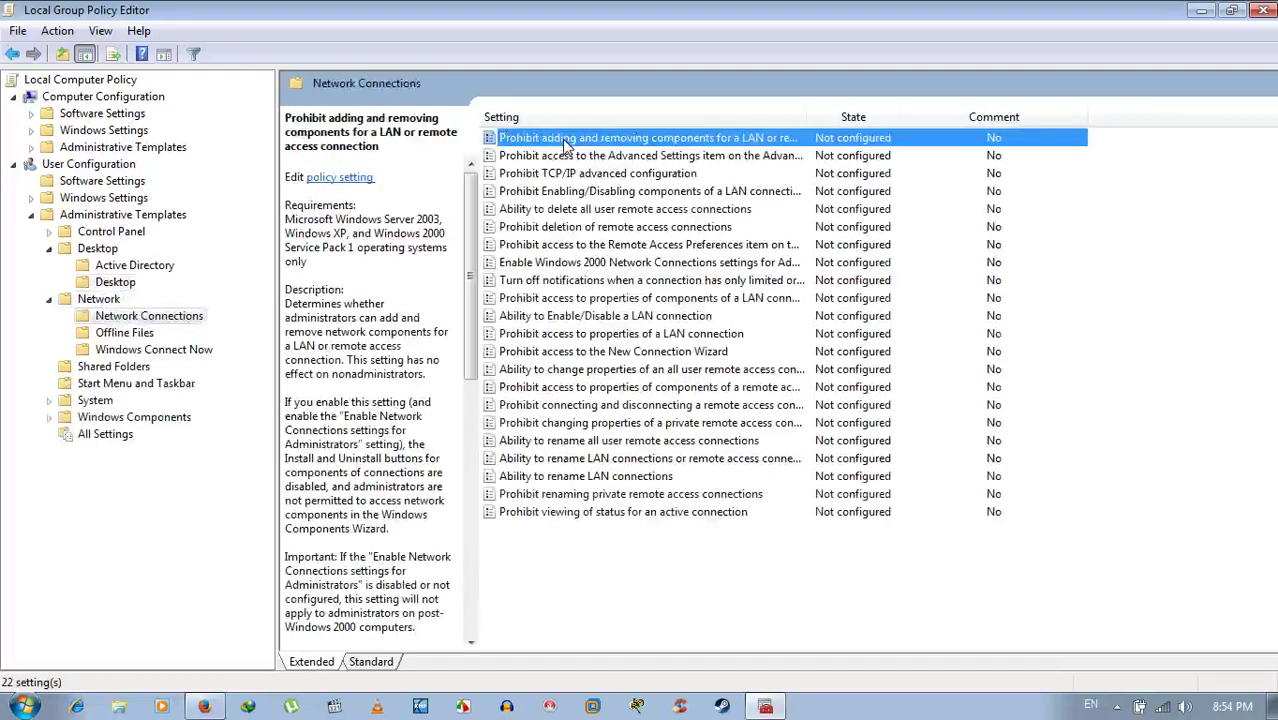
{"action": "left_click", "coordinate": [566, 156]}
{"action": "left_click", "coordinate": [570, 173]}
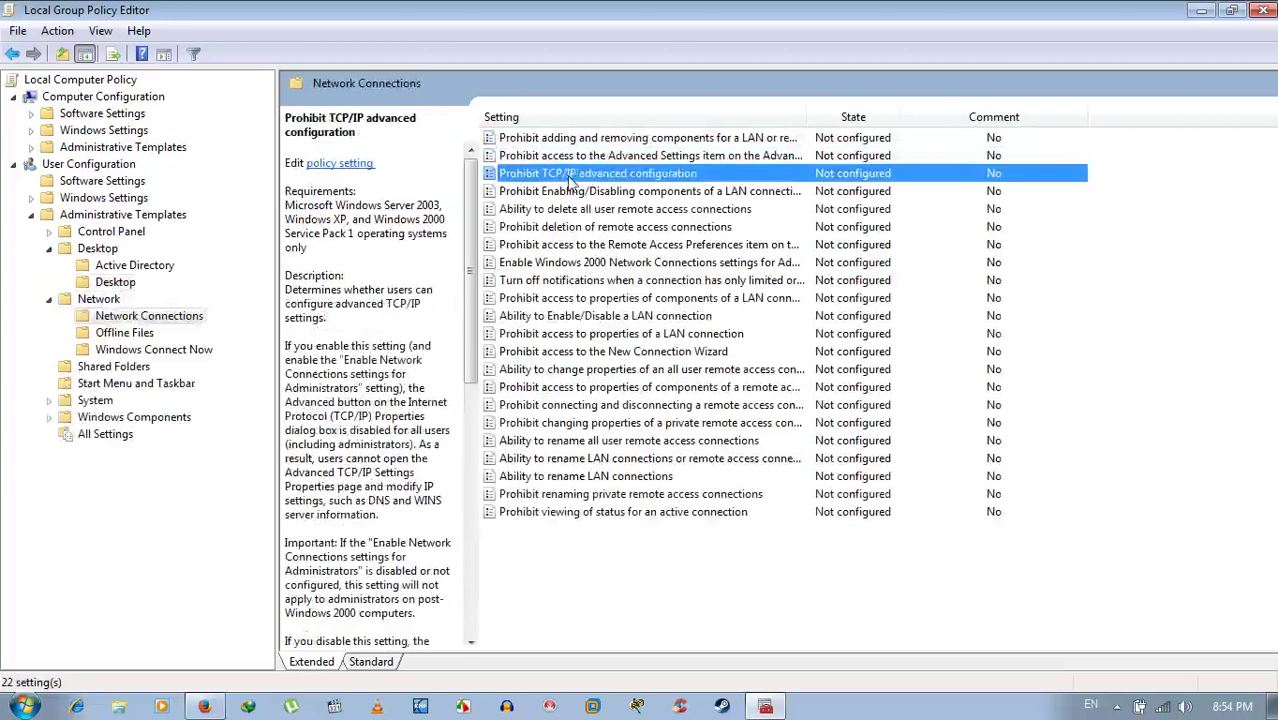
{"action": "key", "text": "Down"}
{"action": "key", "text": "Down"}
{"action": "key", "text": "Down"}
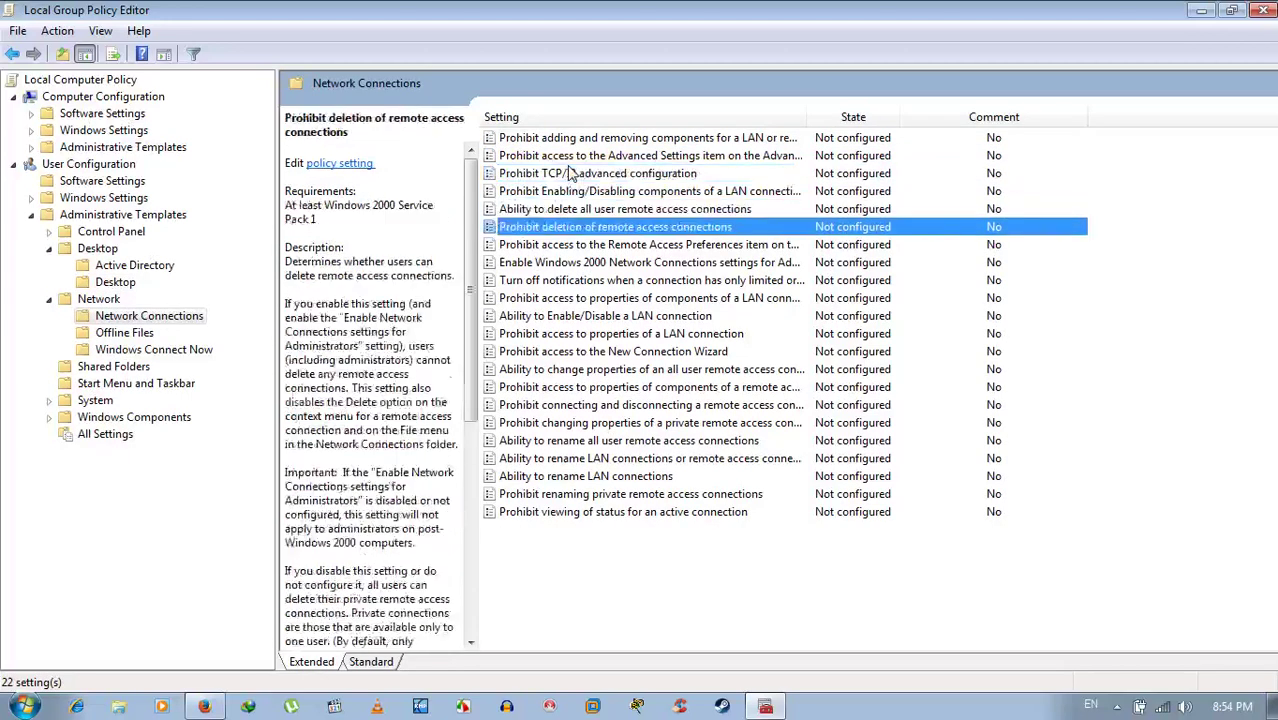
{"action": "key", "text": "Up"}
{"action": "key", "text": "Down"}
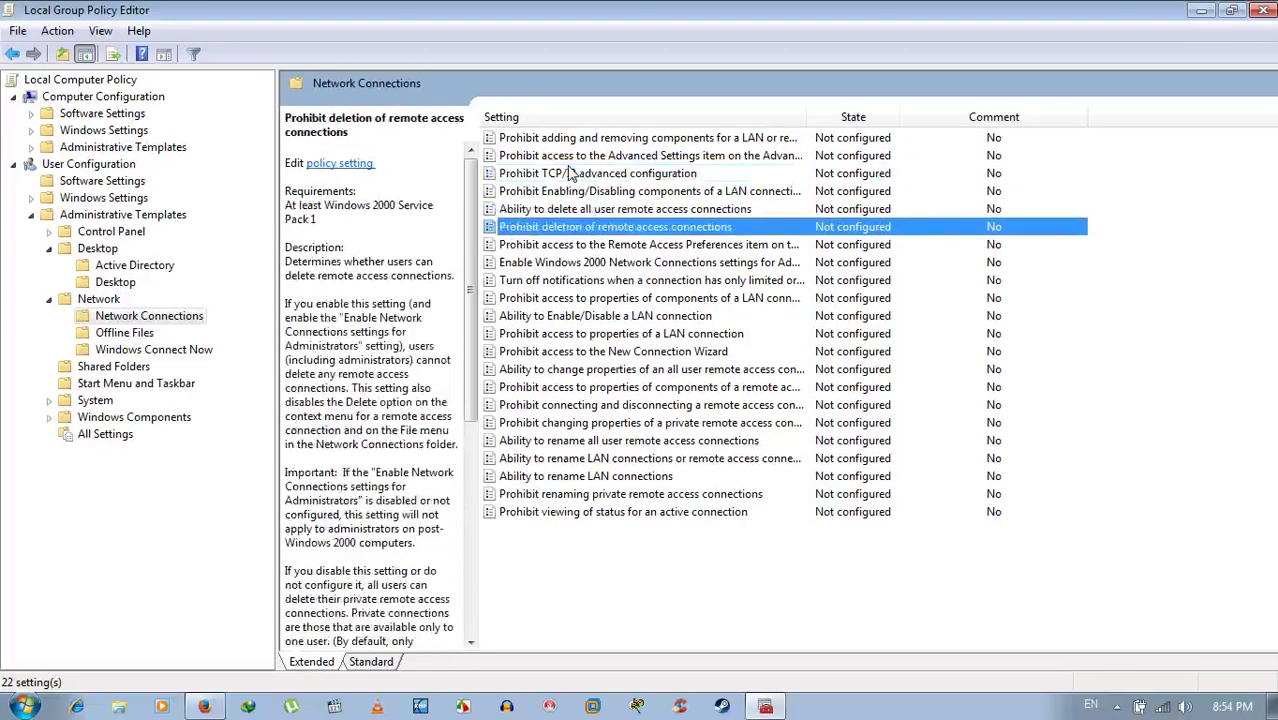
{"action": "key", "text": "Down"}
{"action": "key", "text": "Down"}
{"action": "key", "text": "Down"}
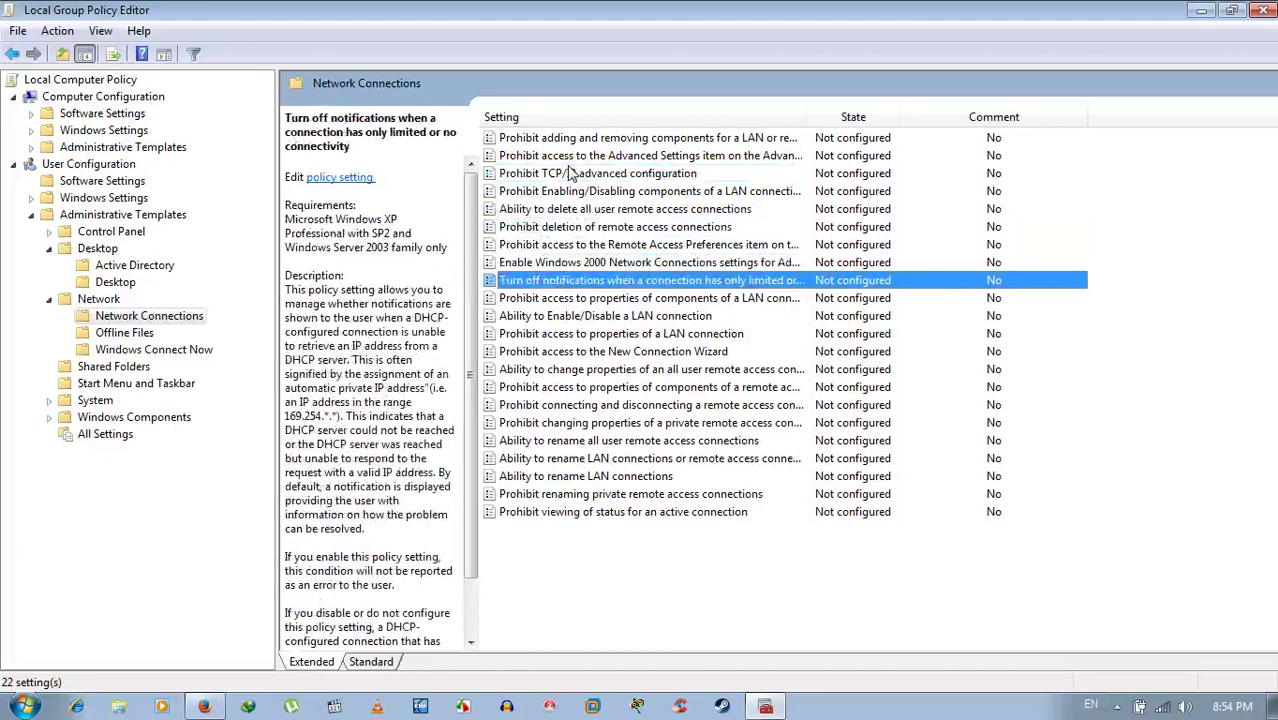
{"action": "key", "text": "Down"}
{"action": "key", "text": "Down"}
{"action": "key", "text": "Down"}
{"action": "key", "text": "Down"}
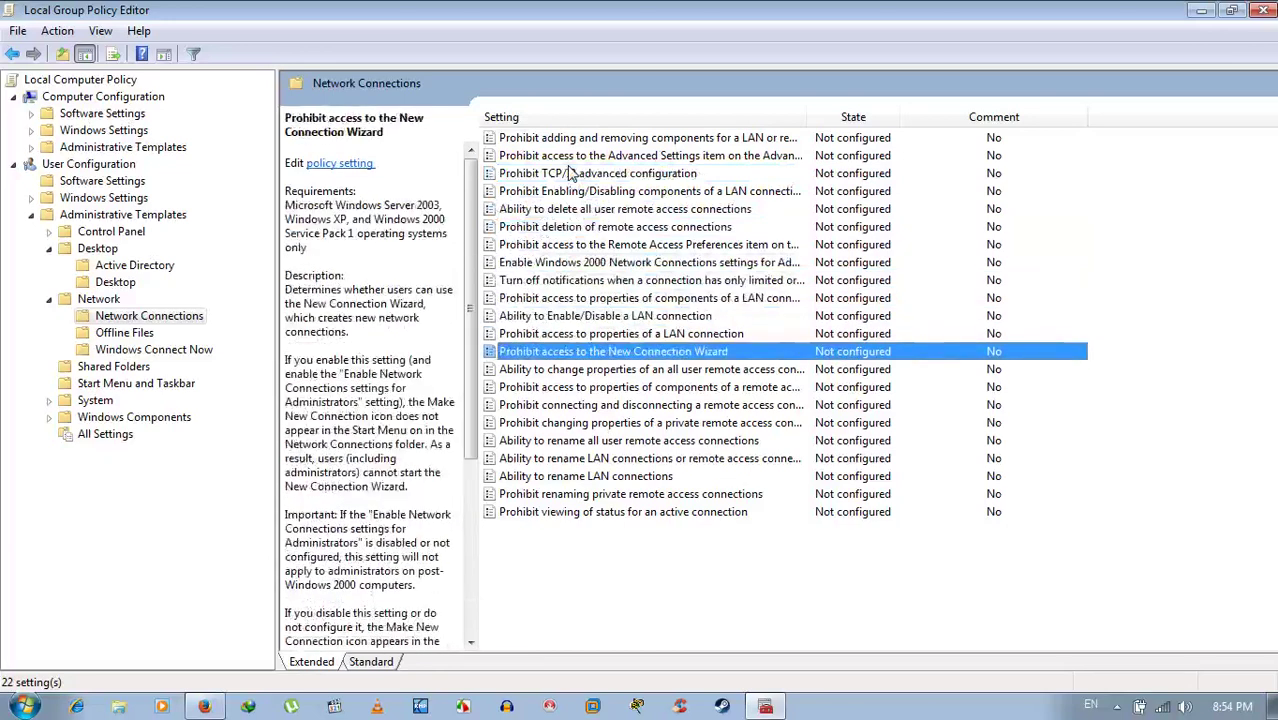
{"action": "key", "text": "Down"}
{"action": "key", "text": "Down"}
{"action": "key", "text": "Down"}
{"action": "key", "text": "Down"}
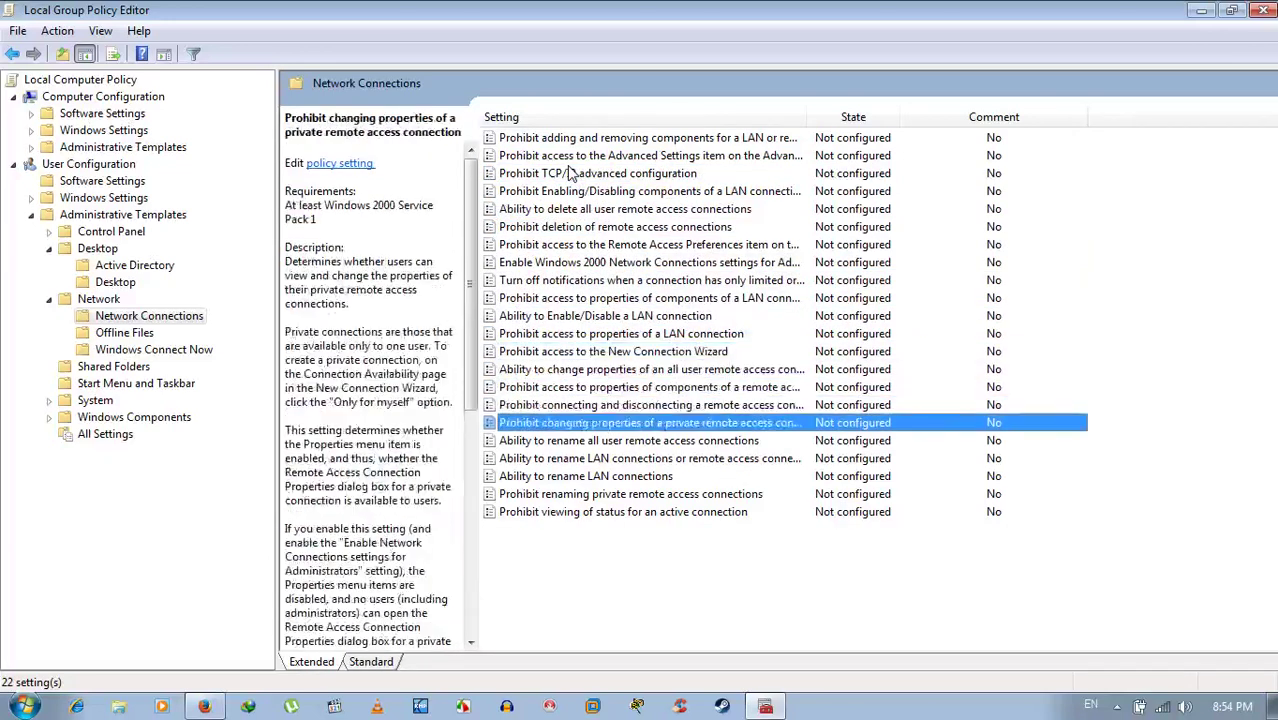
{"action": "key", "text": "Down"}
{"action": "key", "text": "Down"}
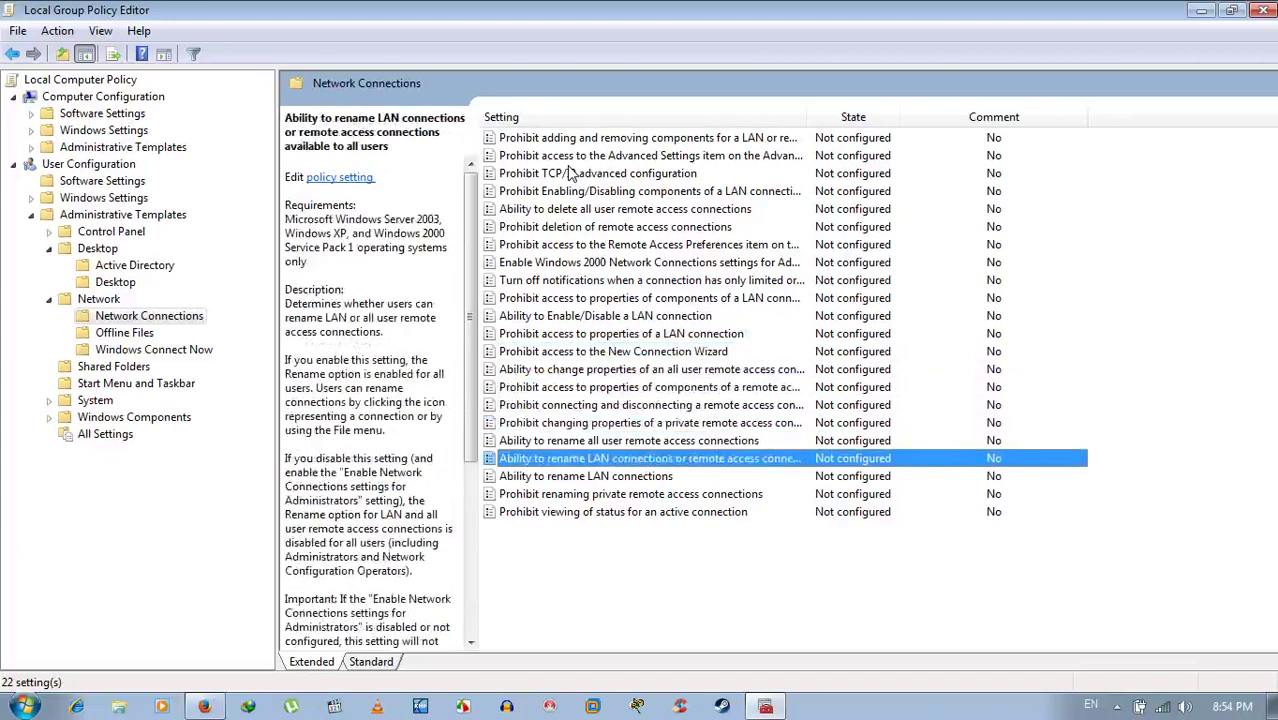
{"action": "key", "text": "Down"}
{"action": "key", "text": "Down"}
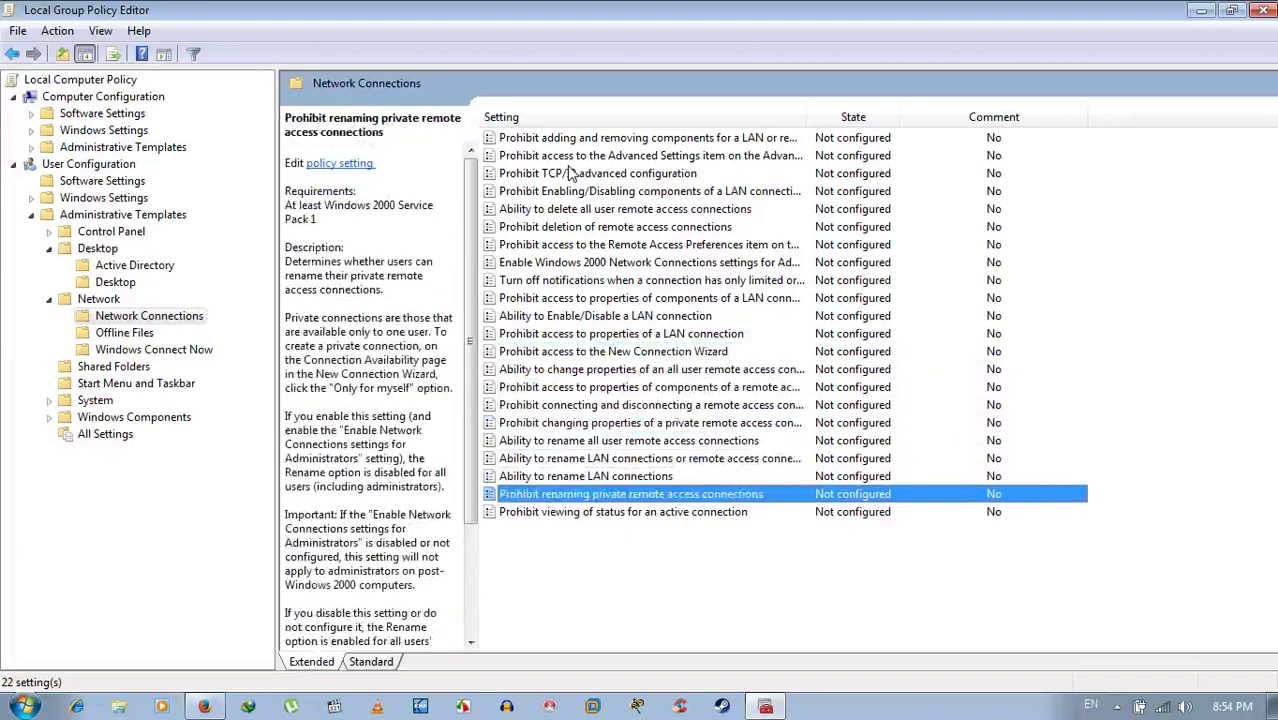
{"action": "key", "text": "Down"}
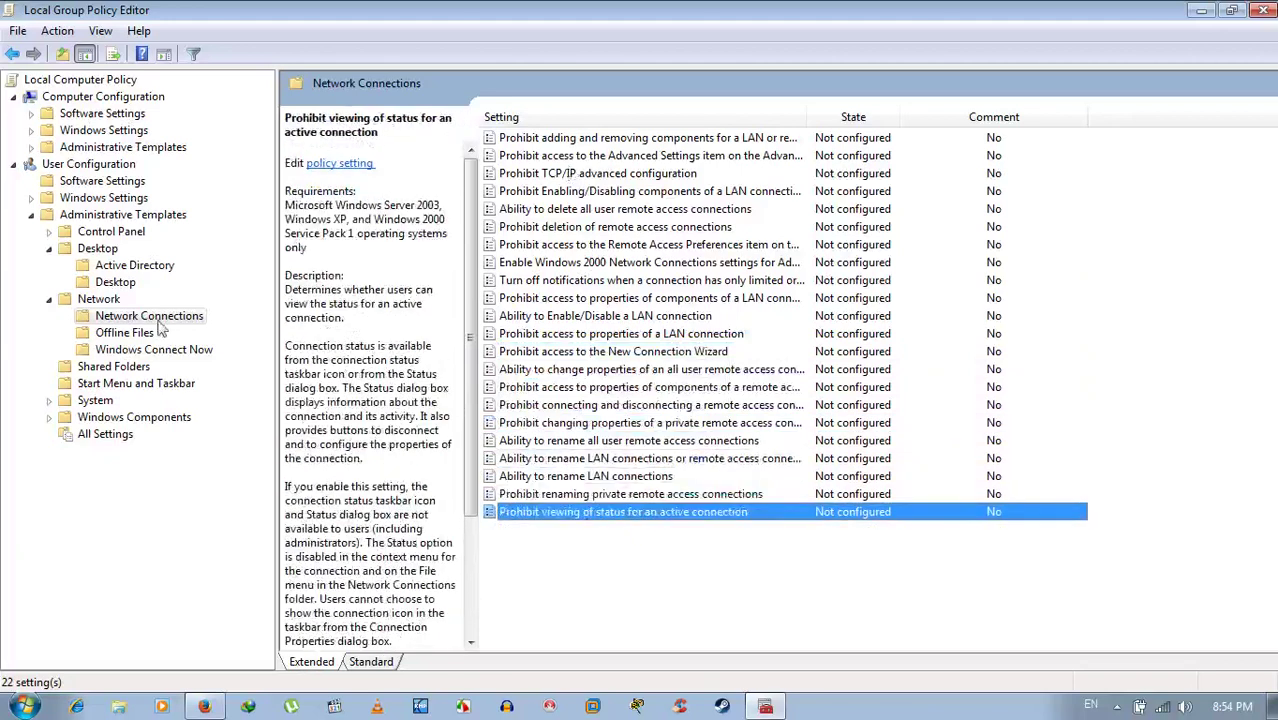
- Read the descriptions of the Offline Files policies down to "Synchronize offline files before suspend", and close the Local Group Policy Editor
{"action": "left_click", "coordinate": [126, 335]}
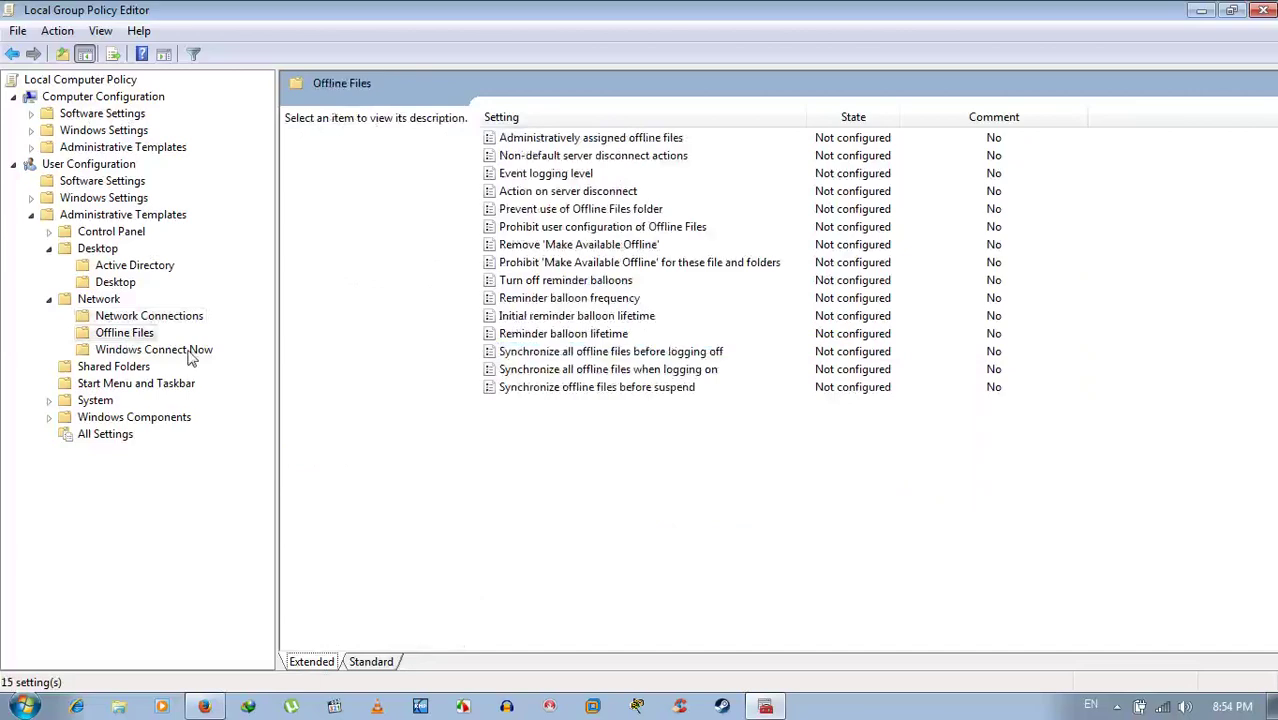
{"action": "left_click", "coordinate": [556, 140]}
{"action": "key", "text": "Down"}
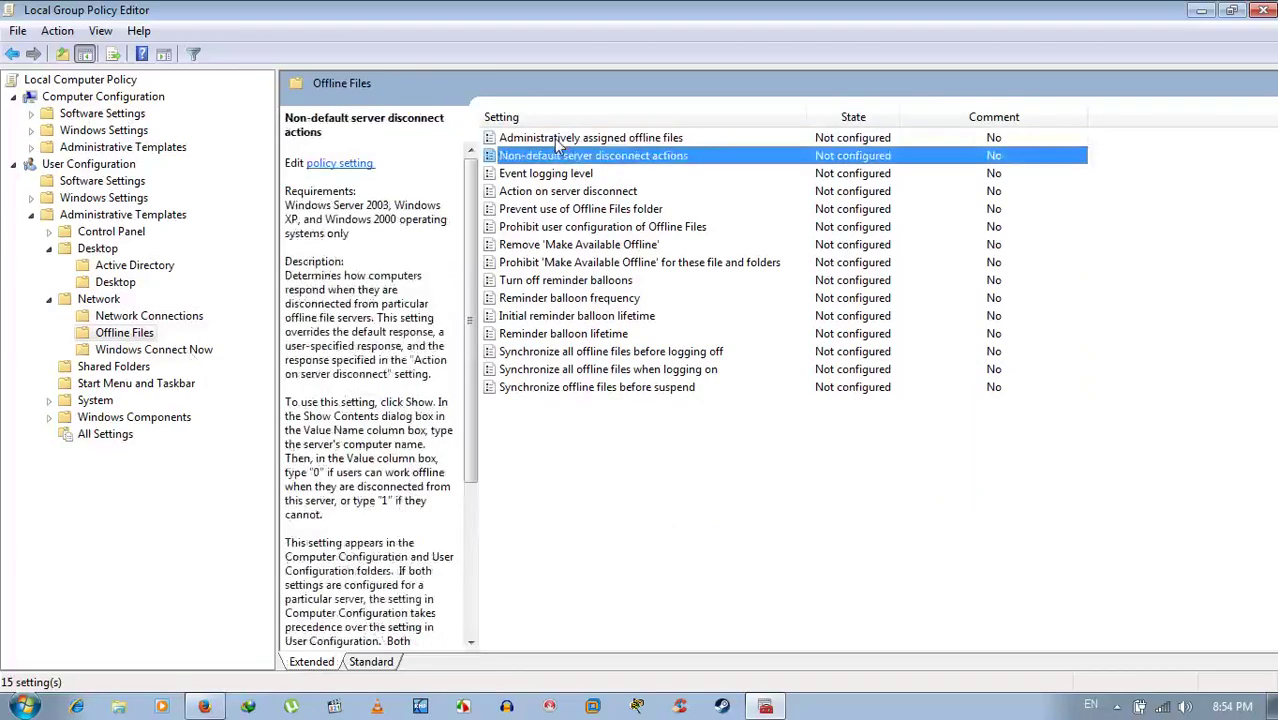
{"action": "key", "text": "Down"}
{"action": "key", "text": "Down"}
{"action": "key", "text": "Down"}
{"action": "key", "text": "Down"}
{"action": "key", "text": "Down"}
{"action": "key", "text": "Down"}
{"action": "key", "text": "Down"}
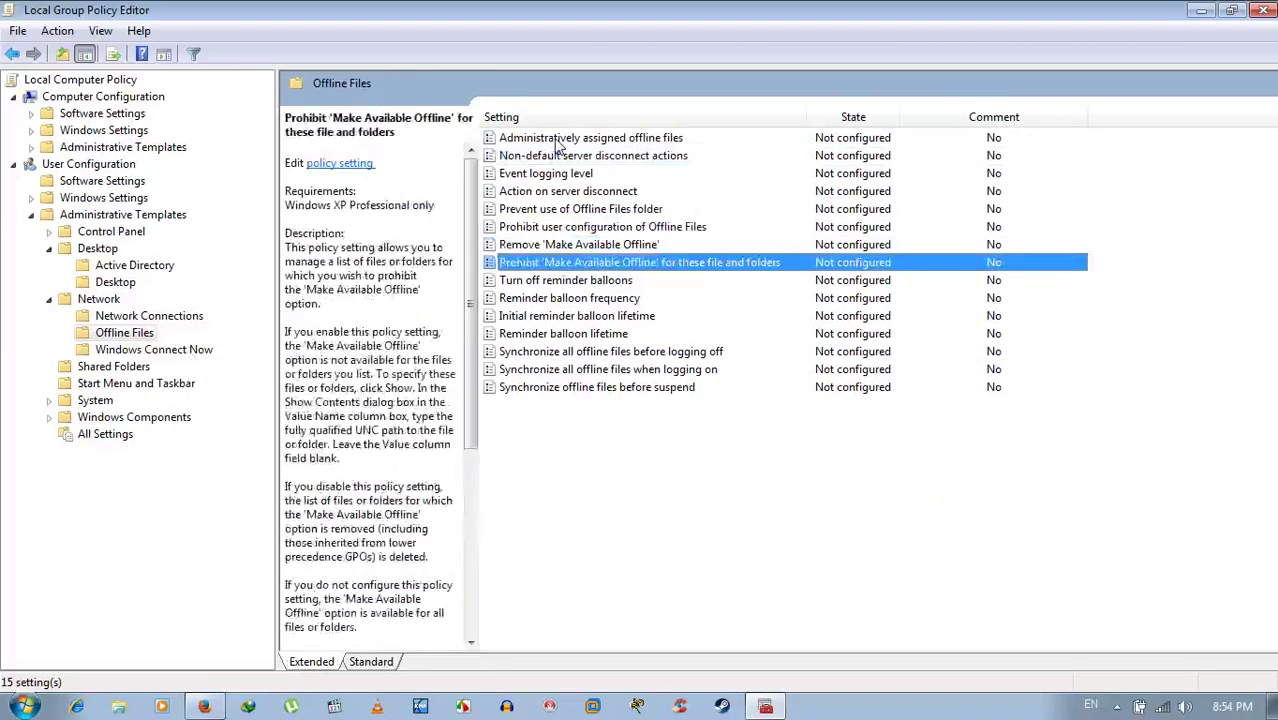
{"action": "key", "text": "Down"}
{"action": "key", "text": "Down"}
{"action": "key", "text": "Down"}
{"action": "key", "text": "Down"}
{"action": "key", "text": "Down"}
{"action": "key", "text": "Down"}
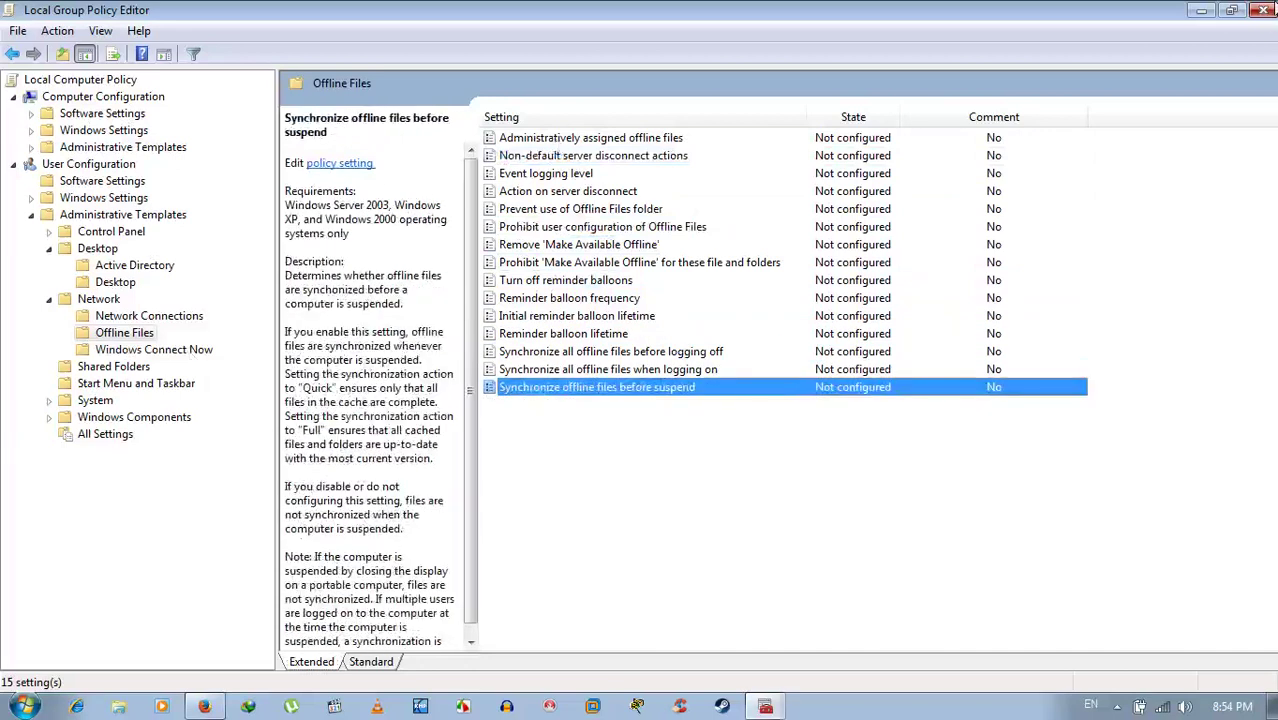
{"action": "left_click", "coordinate": [1263, 12]}
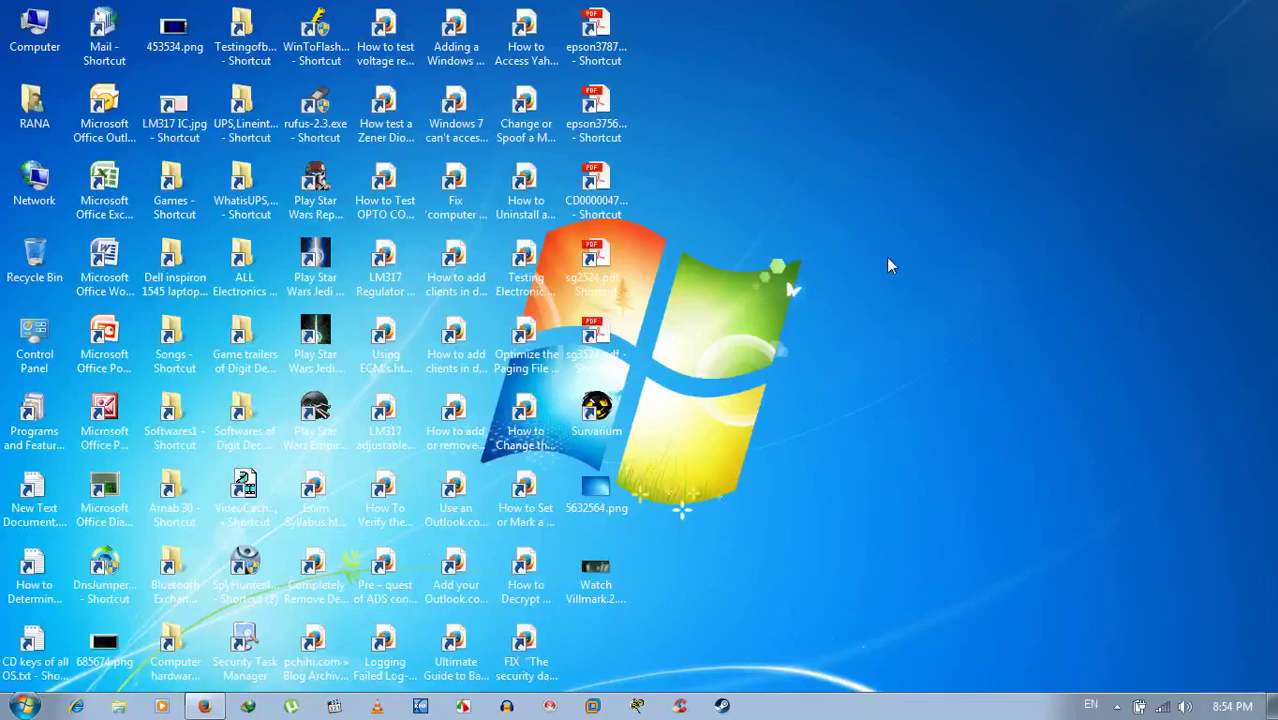
- Open an empty Microsoft Management Console with the Run command mmc
{"action": "key", "text": "super+r"}
{"action": "key", "text": "BackSpace"}
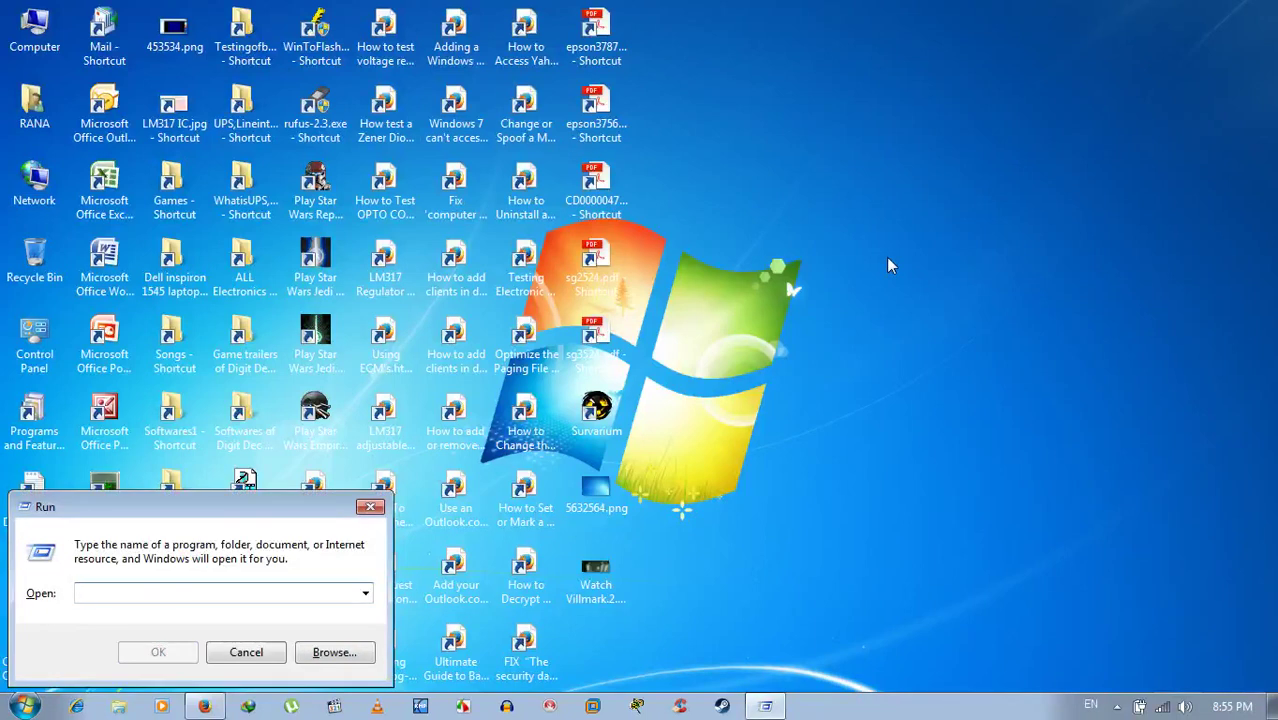
{"action": "type", "text": "mmc"}
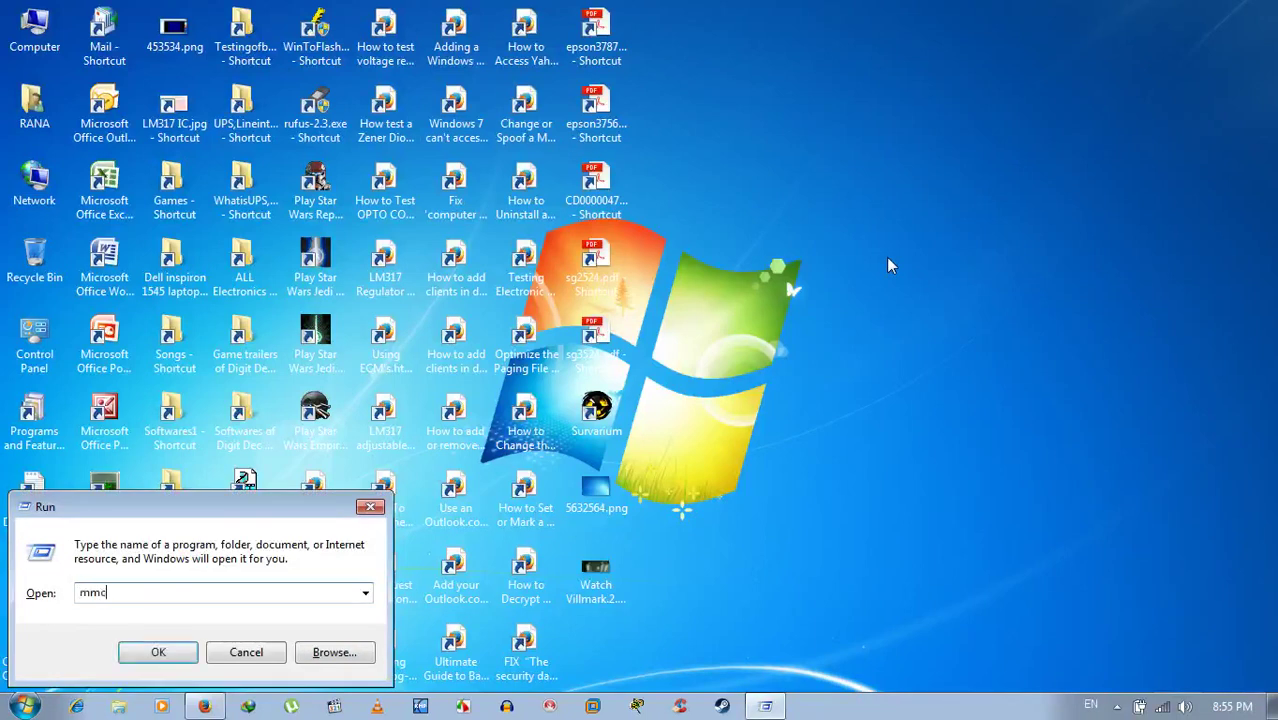
{"action": "key", "text": "Return"}
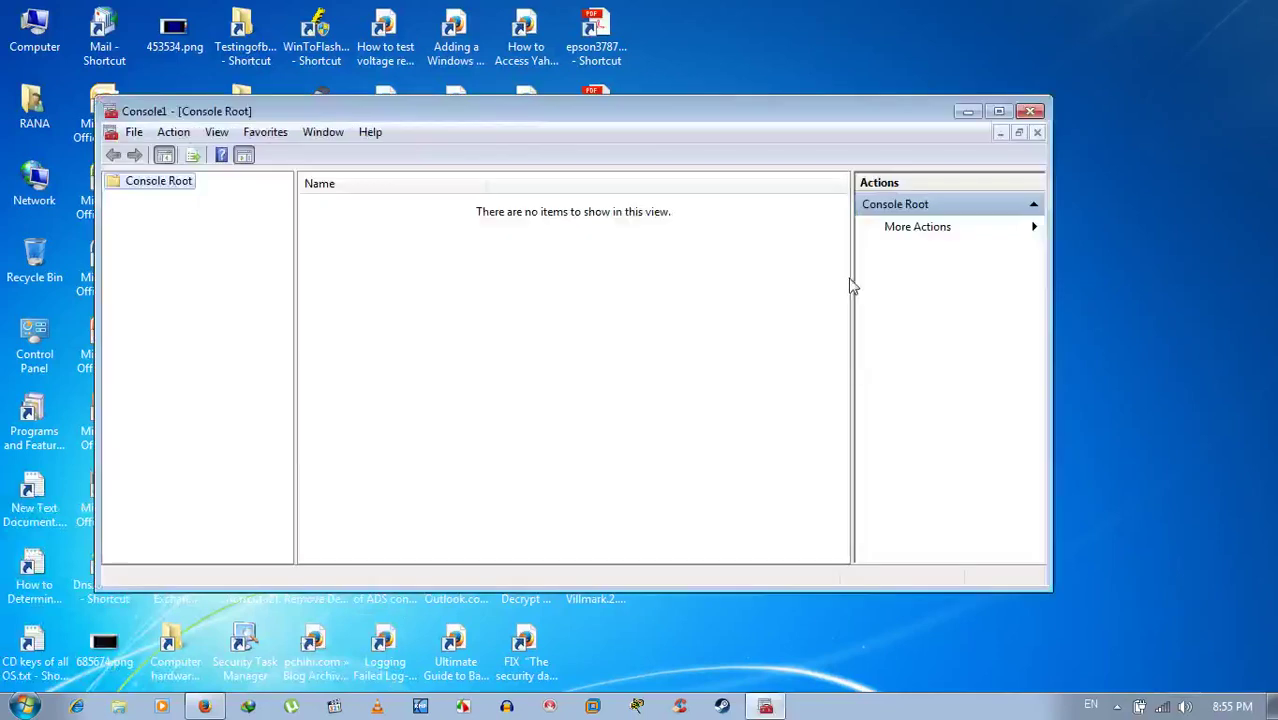
- Add the Computer Management snap-in to the console, set to manage the local computer
{"action": "left_click", "coordinate": [134, 133]}
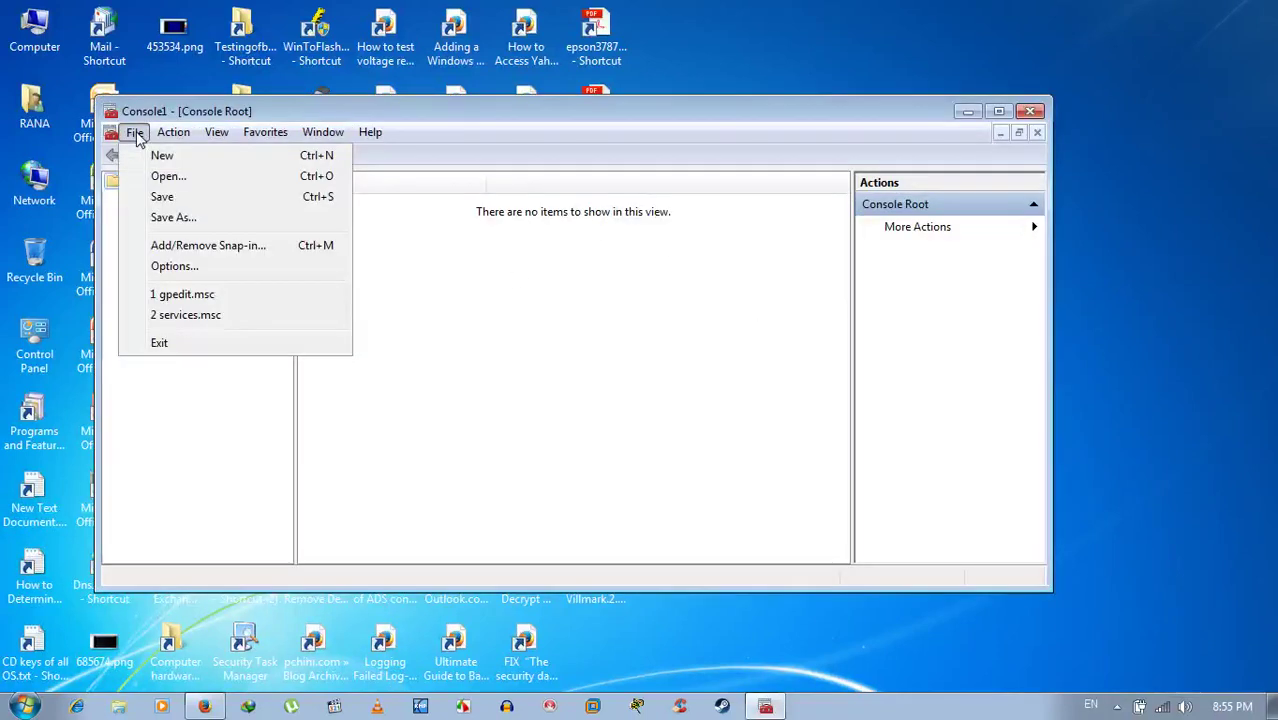
{"action": "left_click", "coordinate": [229, 250]}
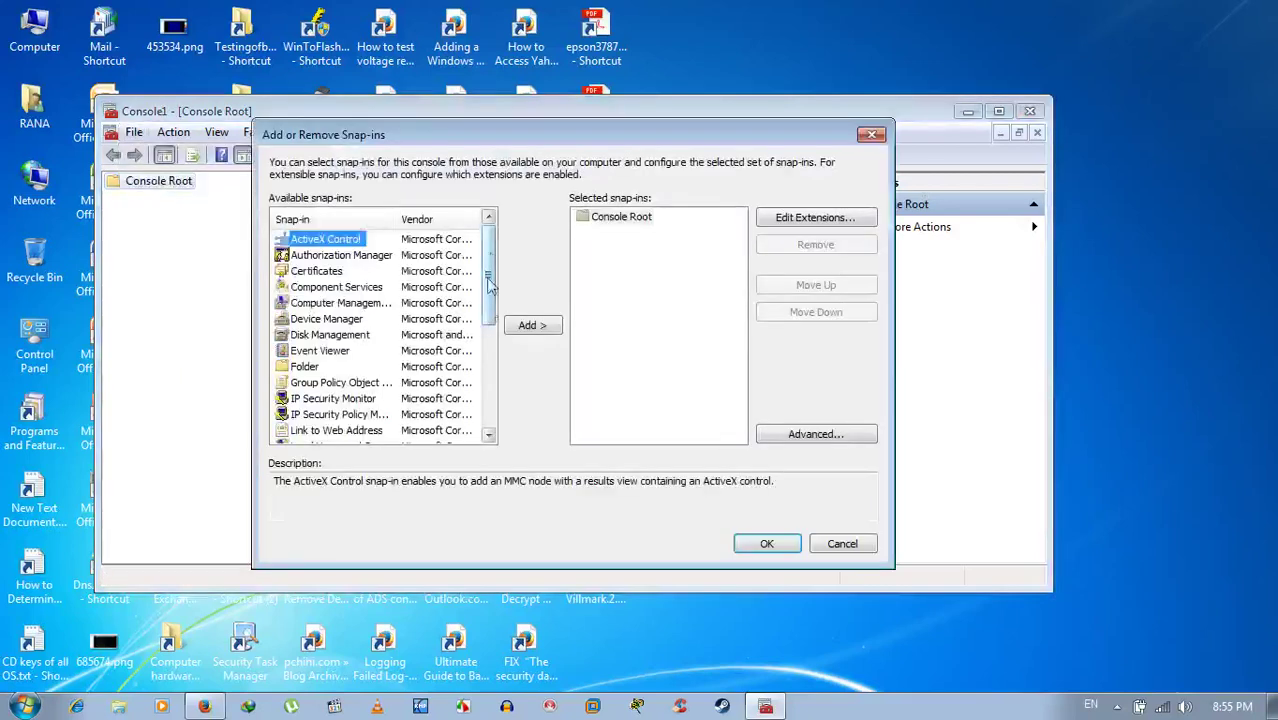
{"action": "left_click_drag", "start_coordinate": [489, 285], "coordinate": [499, 247]}
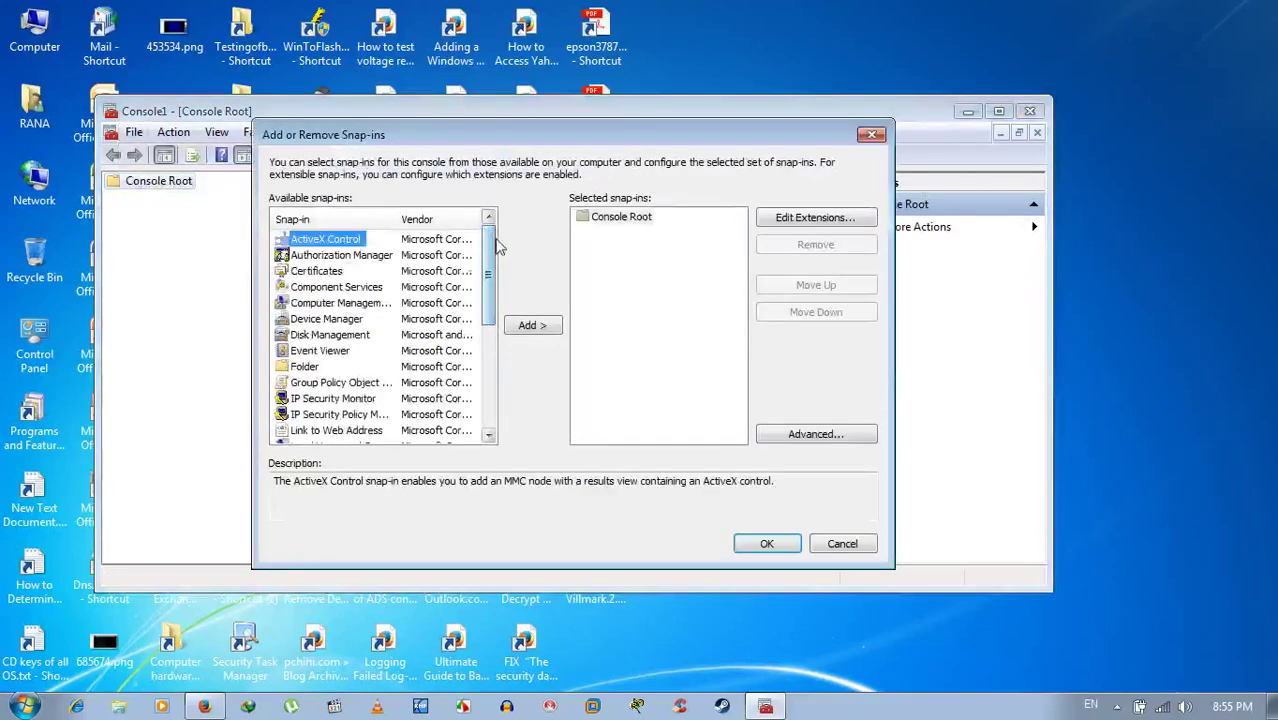
{"action": "left_click", "coordinate": [336, 287]}
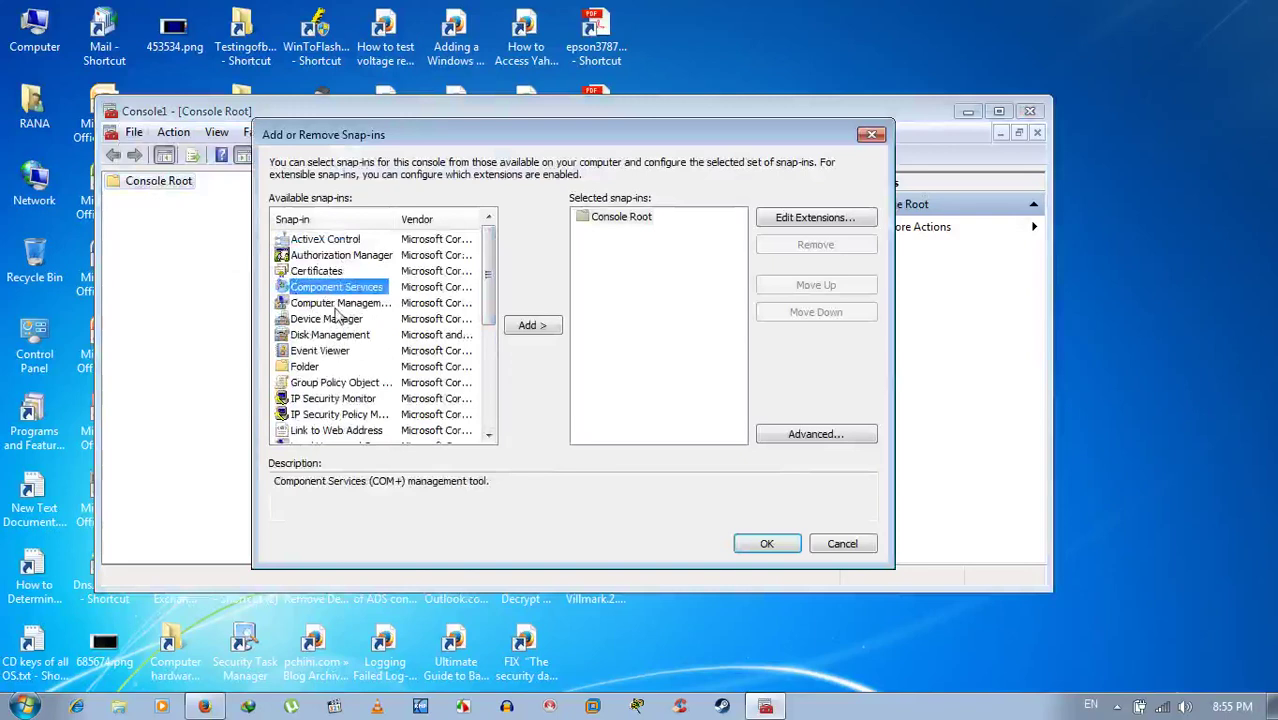
{"action": "left_click", "coordinate": [337, 304]}
{"action": "left_click", "coordinate": [531, 325]}
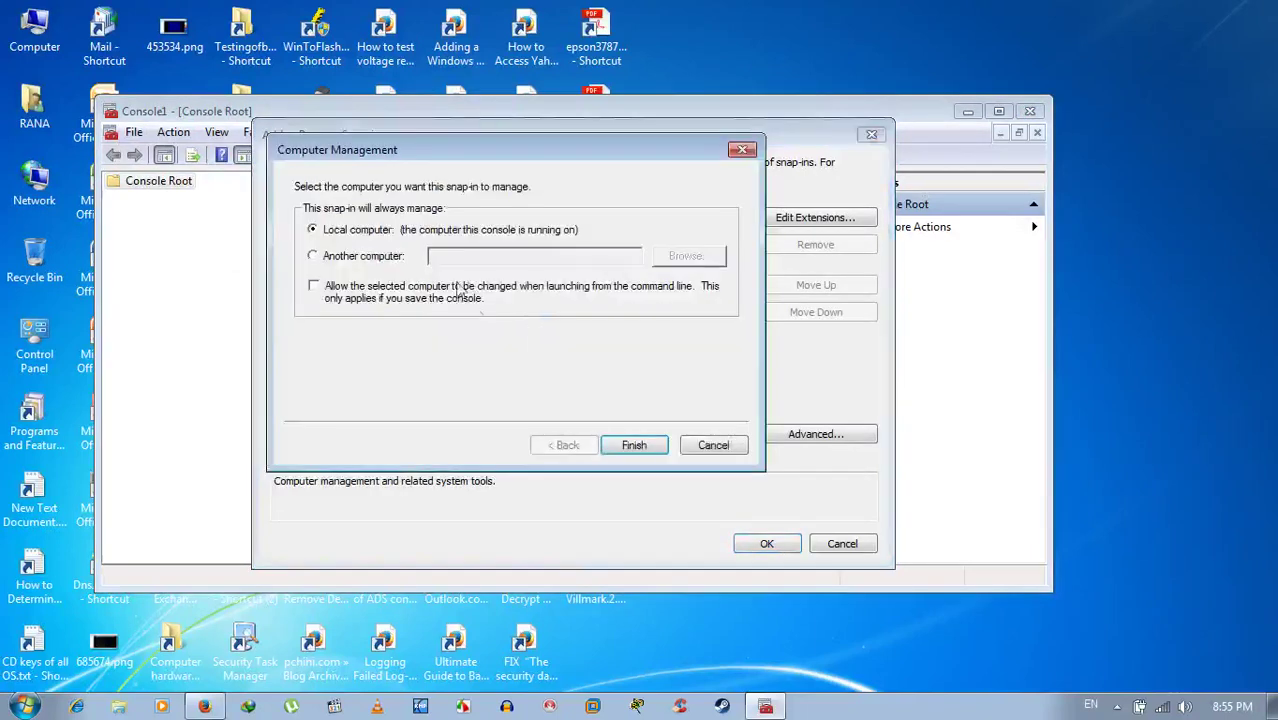
{"action": "left_click", "coordinate": [640, 446]}
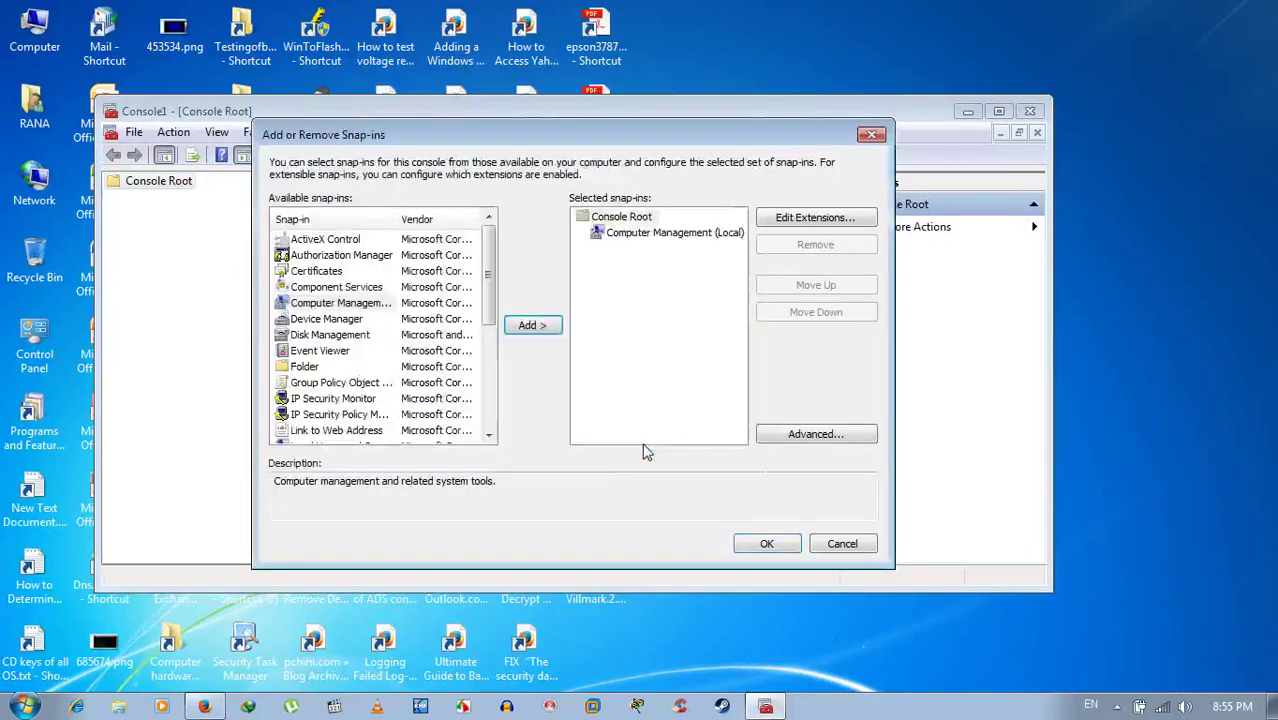
- Add the Disk Management snap-in for the local computer to the console, and close the console without saving its settings
{"action": "left_click", "coordinate": [326, 337]}
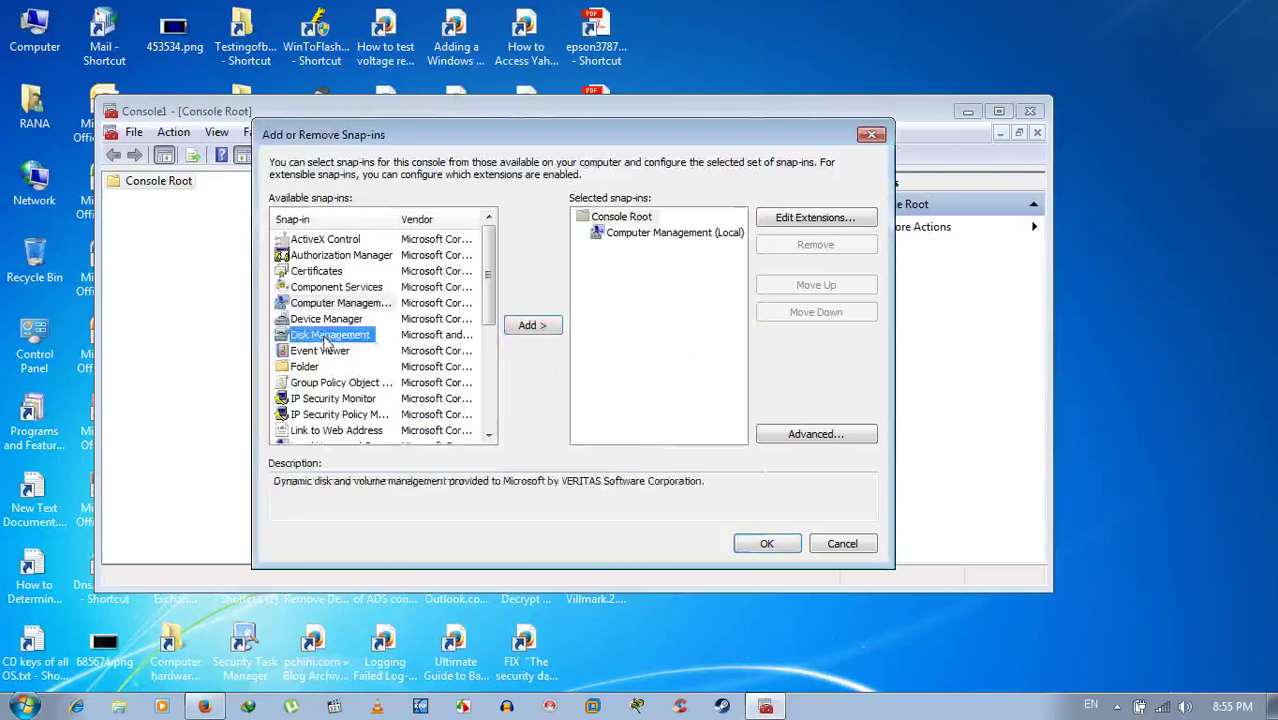
{"action": "left_click", "coordinate": [531, 325]}
{"action": "left_click", "coordinate": [609, 477]}
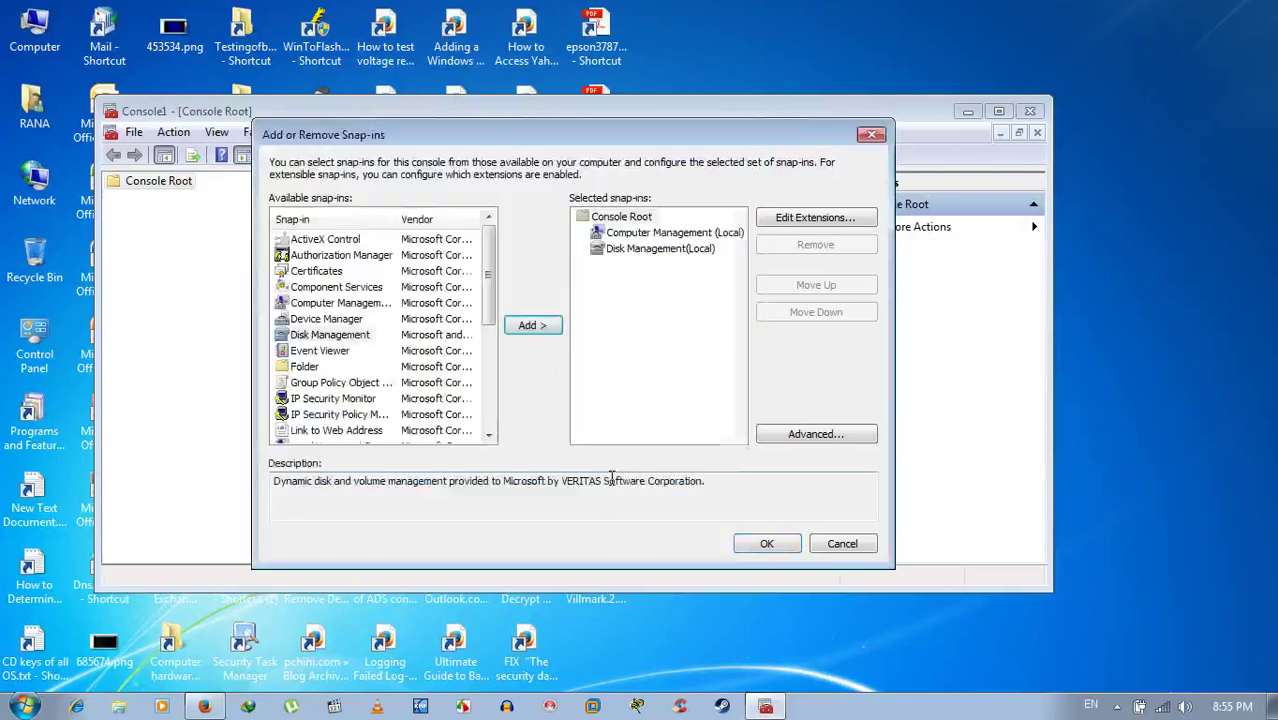
{"action": "left_click", "coordinate": [766, 543]}
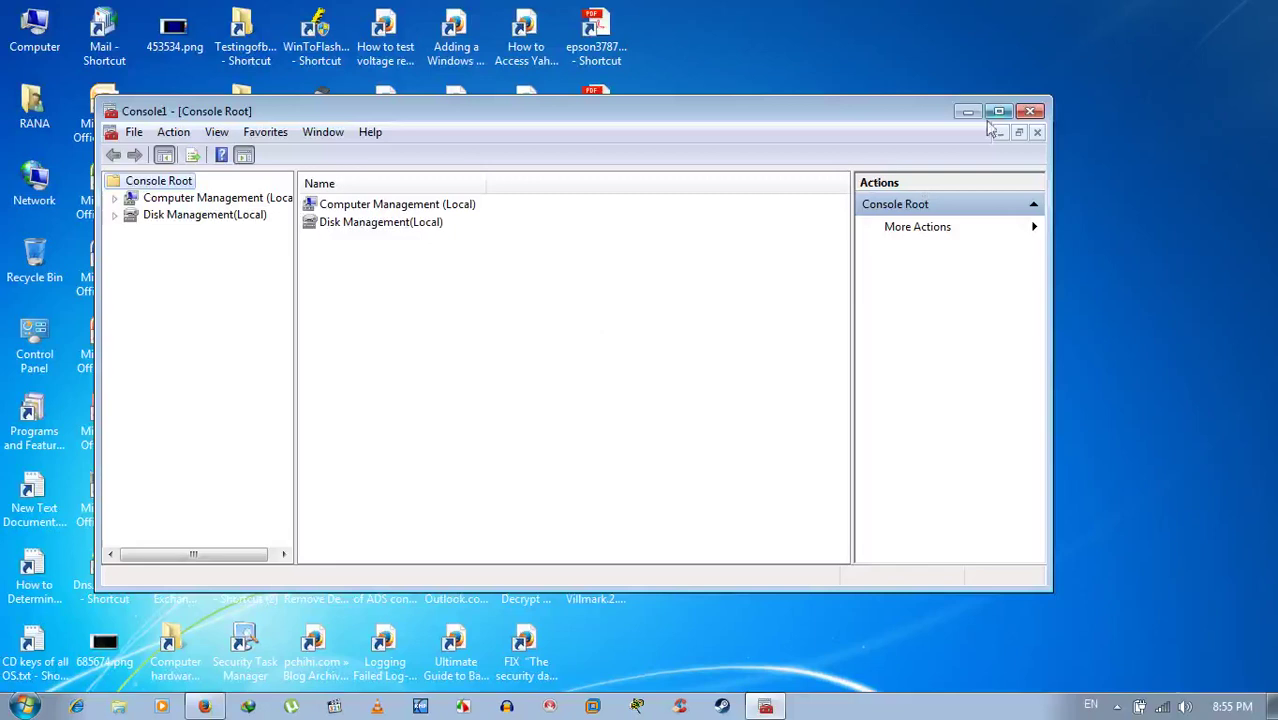
{"action": "left_click", "coordinate": [1030, 111]}
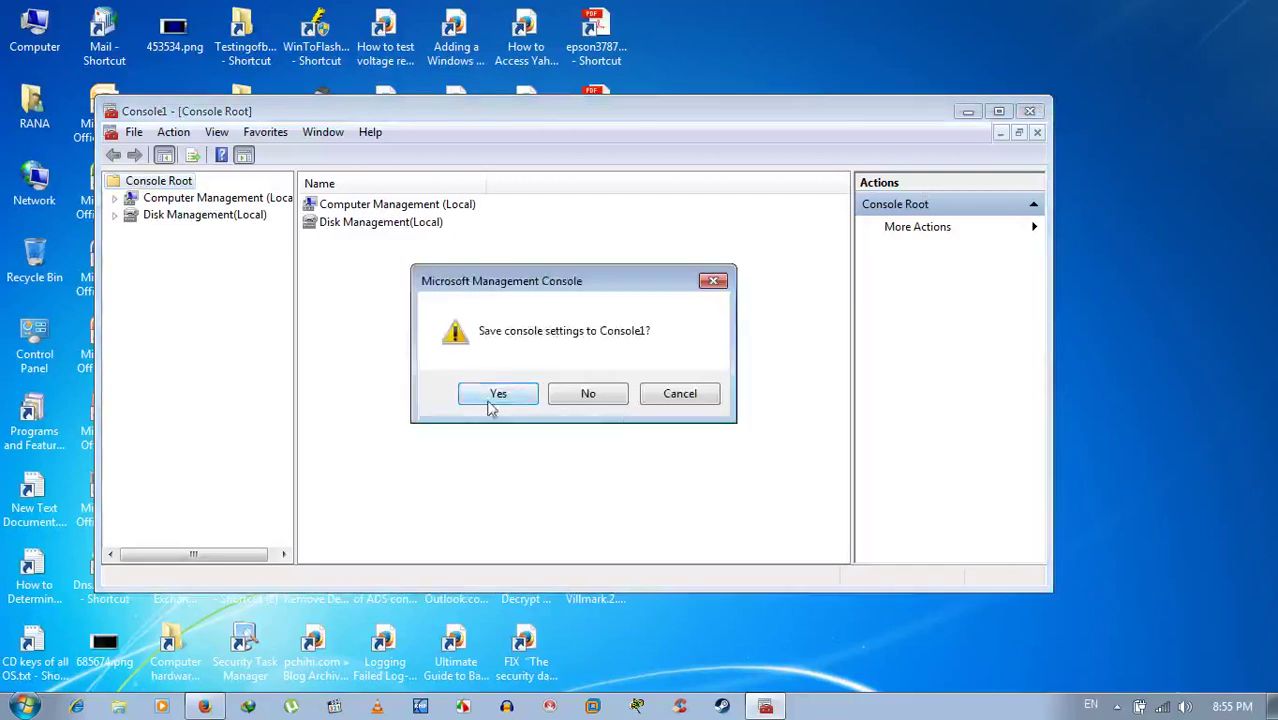
{"action": "left_click", "coordinate": [582, 398]}
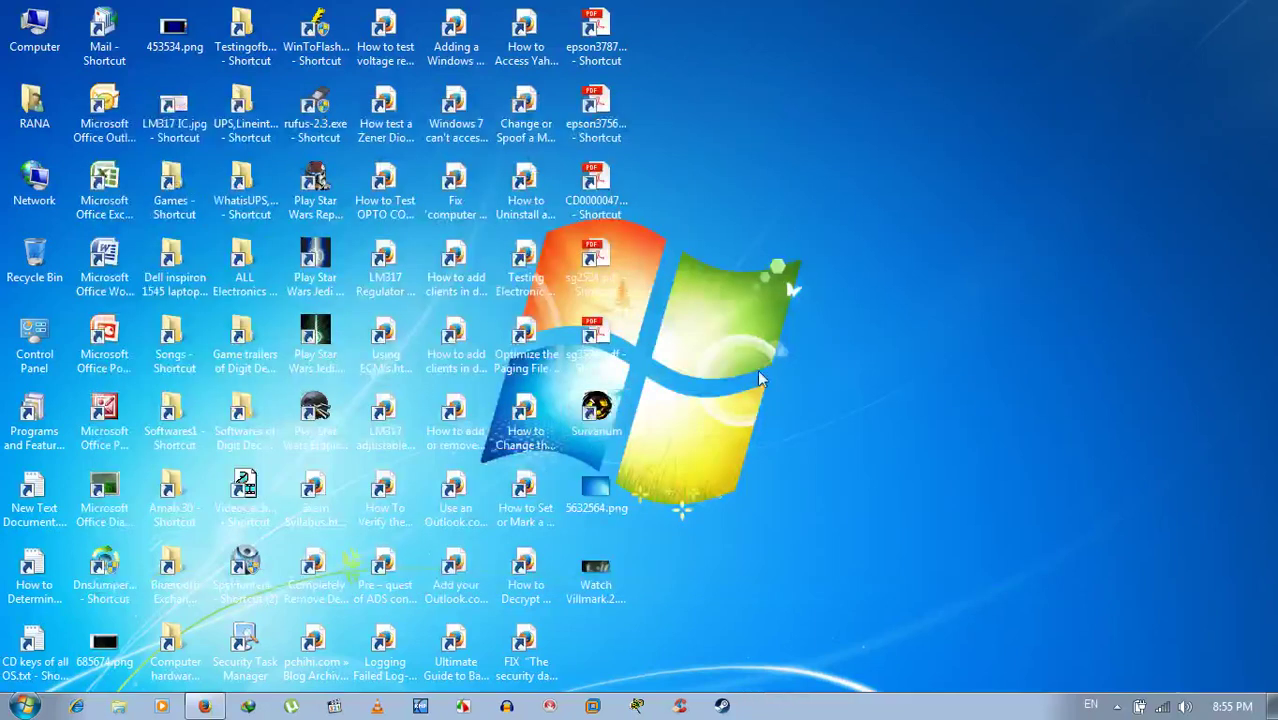
- Open Computer Management with the Run command compmgmt.msc, maximize its window and widen the console tree
{"action": "key", "text": "super+r"}
{"action": "key", "text": "BackSpace"}
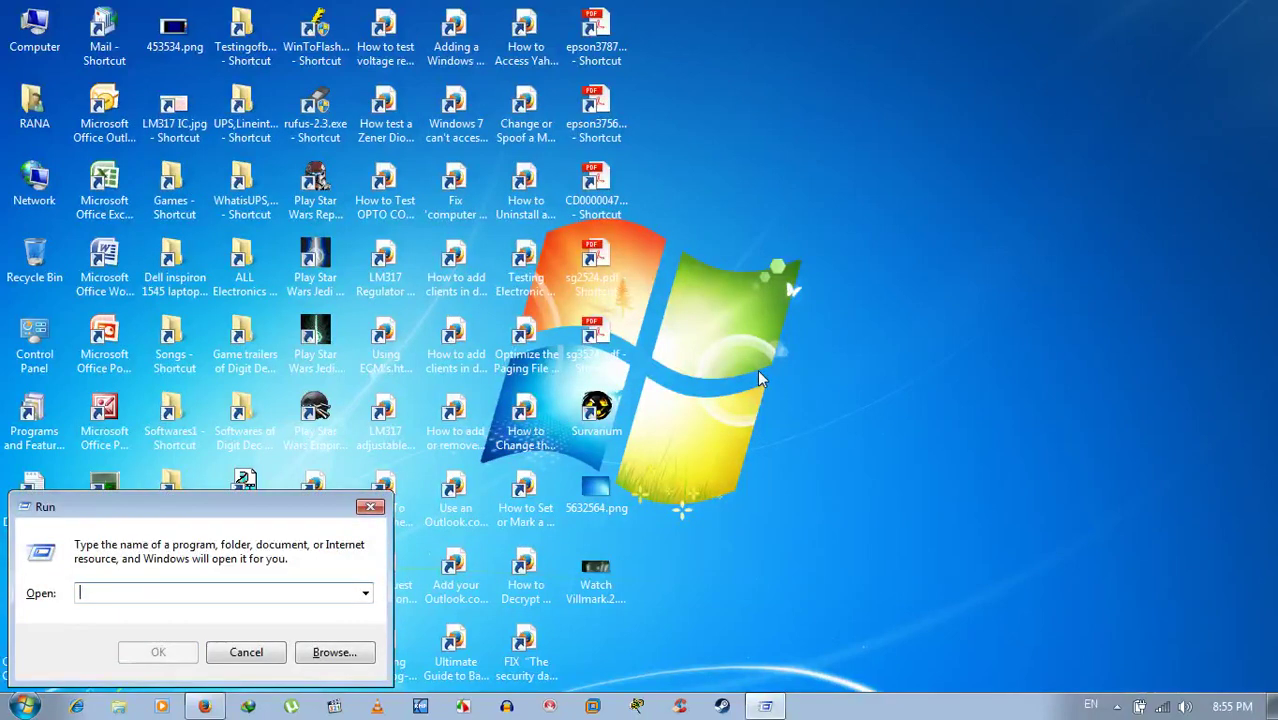
{"action": "type", "text": "compmgmt"}
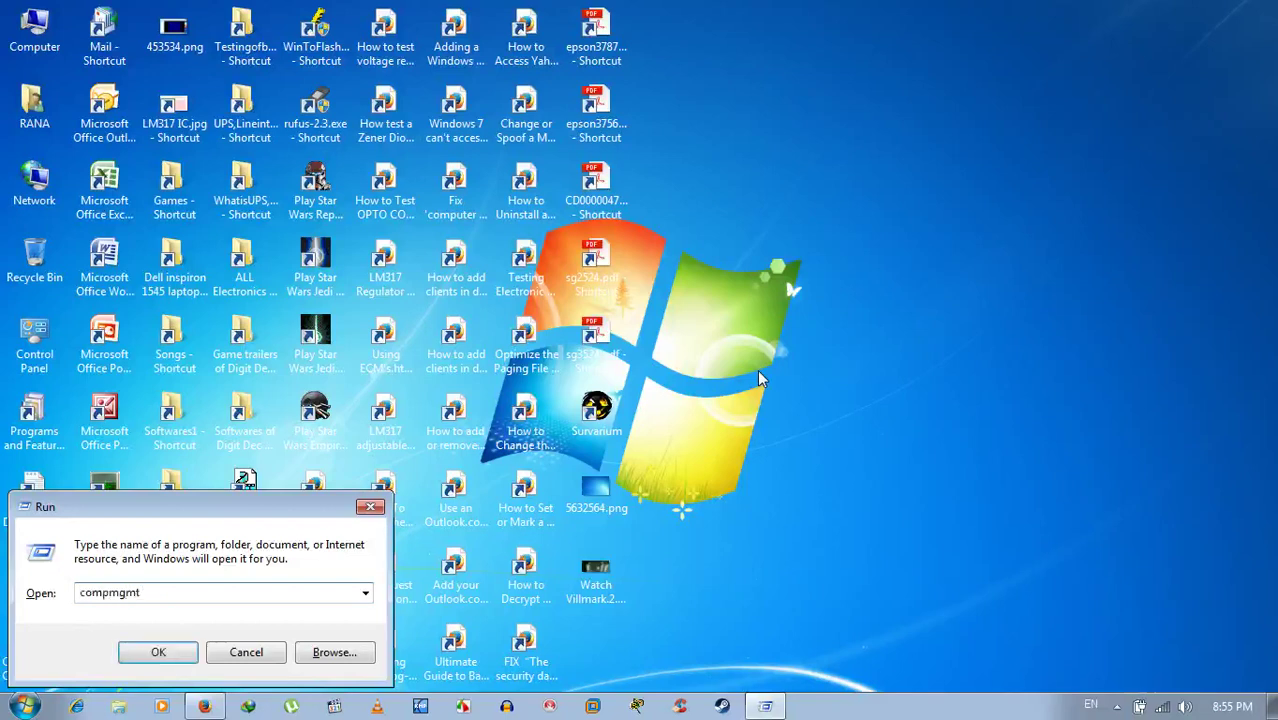
{"action": "type", "text": ".msc"}
{"action": "key", "text": "Return"}
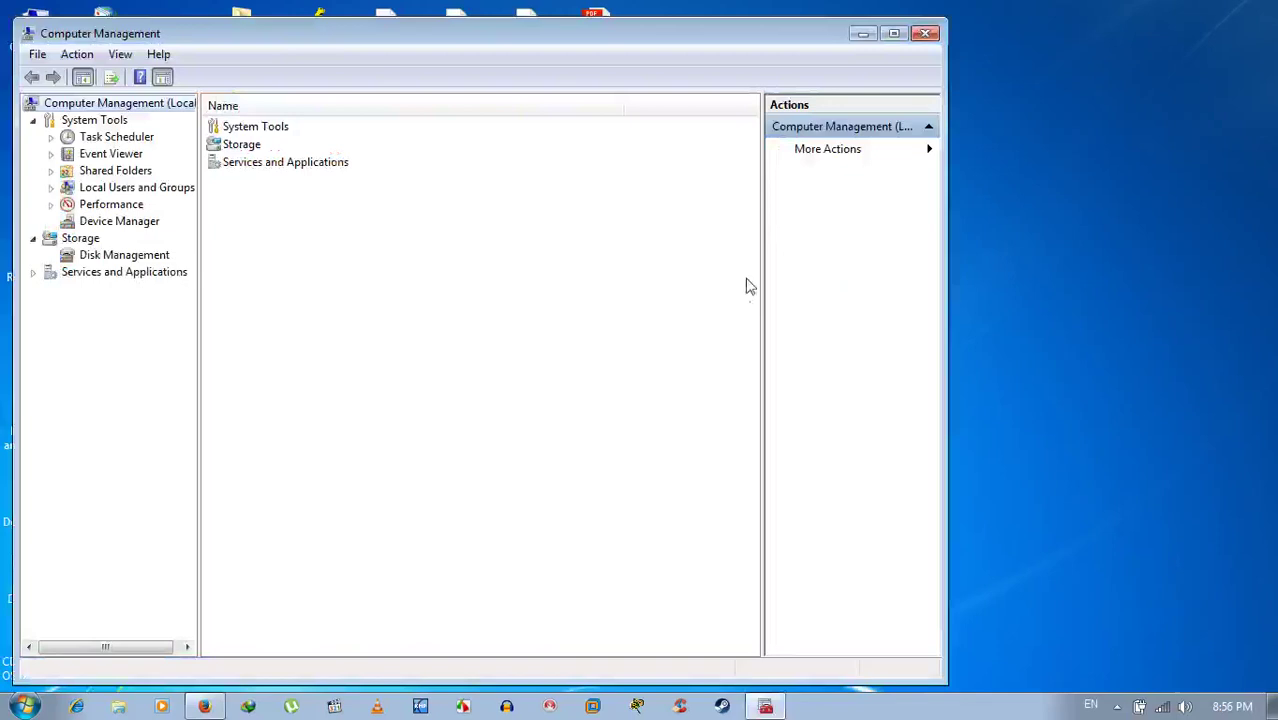
{"action": "left_click", "coordinate": [893, 33]}
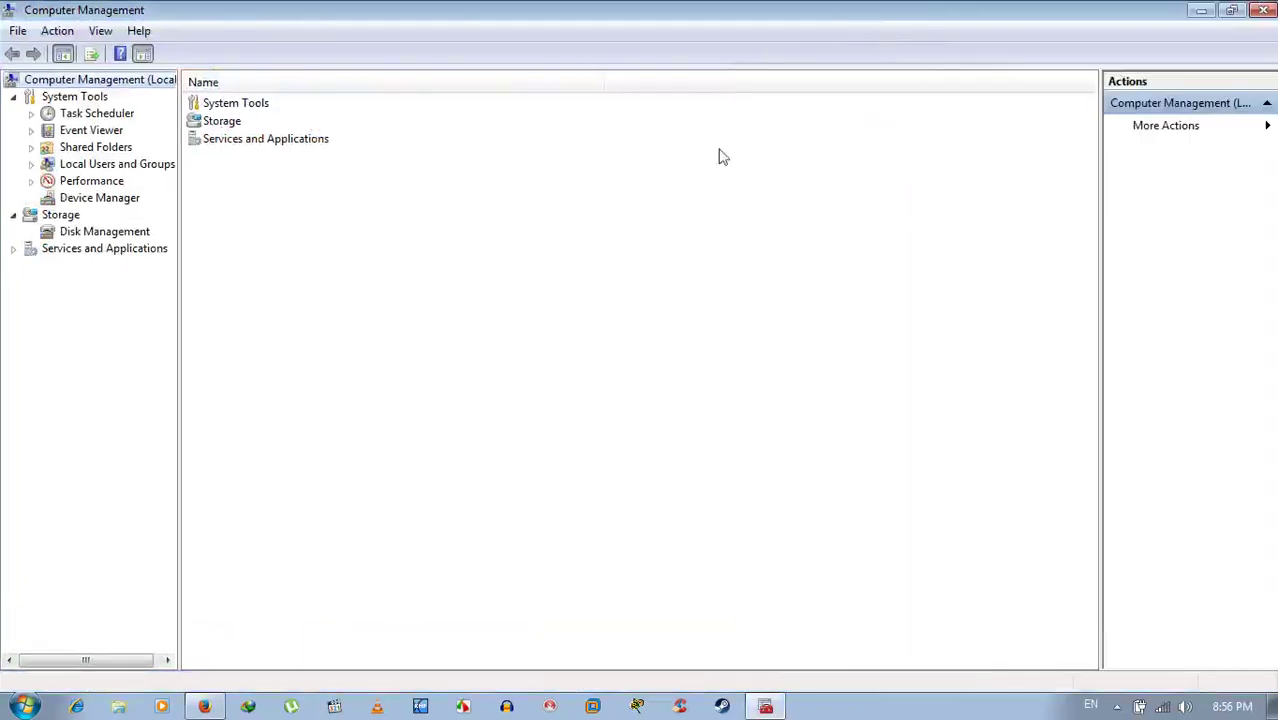
{"action": "left_click_drag", "start_coordinate": [179, 210], "coordinate": [226, 208]}
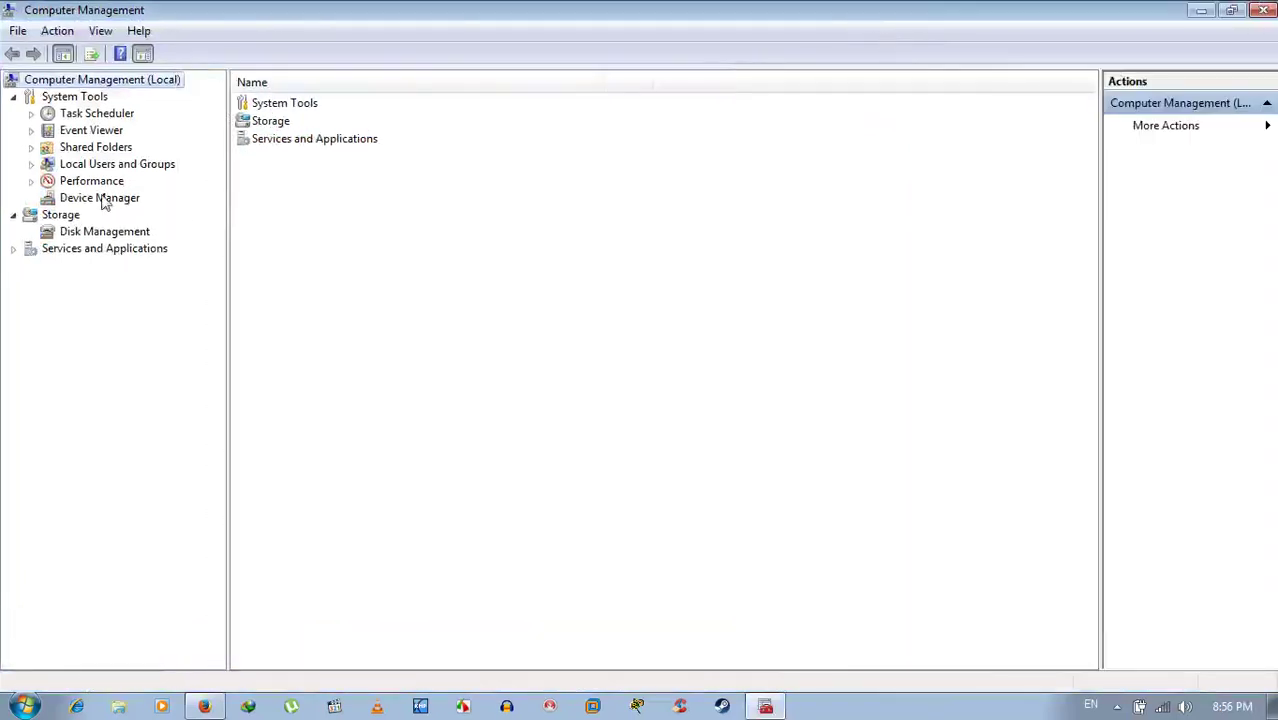
- Expand Local Users and Groups and display the list of users
{"action": "left_click", "coordinate": [140, 165]}
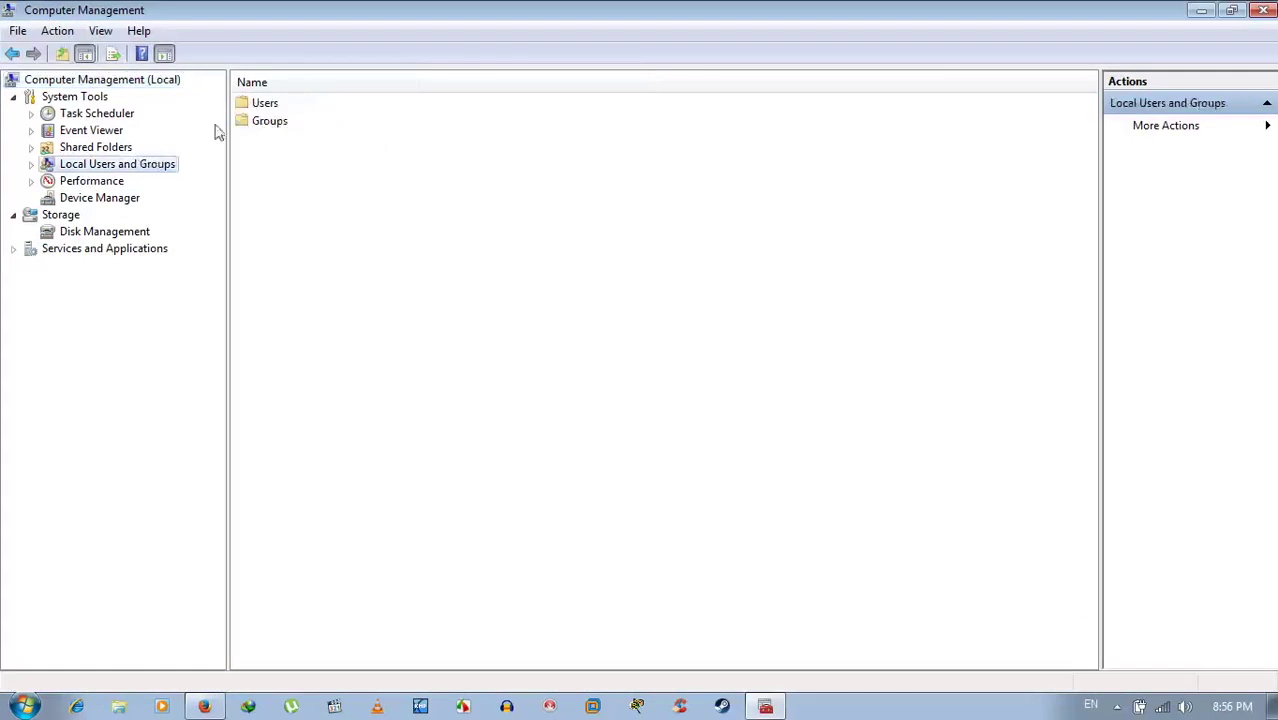
{"action": "left_click", "coordinate": [31, 164]}
{"action": "left_click", "coordinate": [90, 183]}
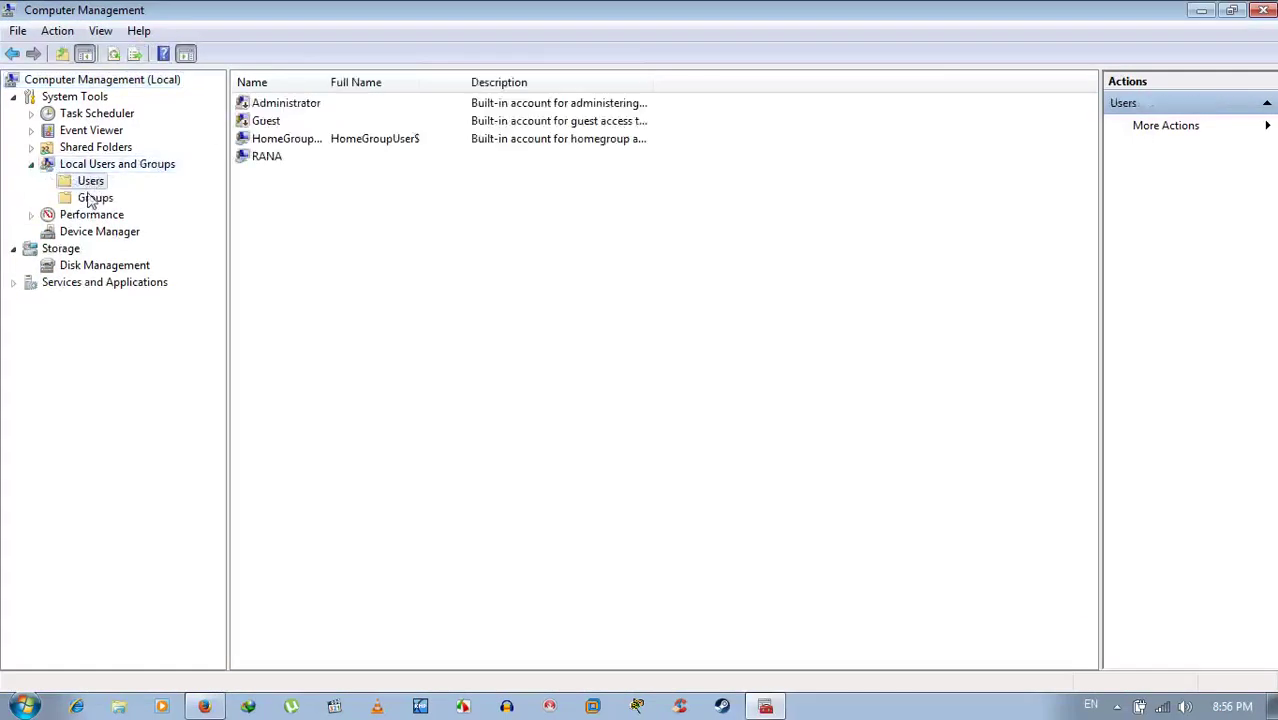
- View the set-password form for the logged-in user's account, proceeding past the data-loss warning, and cancel without entering a password
{"action": "right_click", "coordinate": [268, 160]}
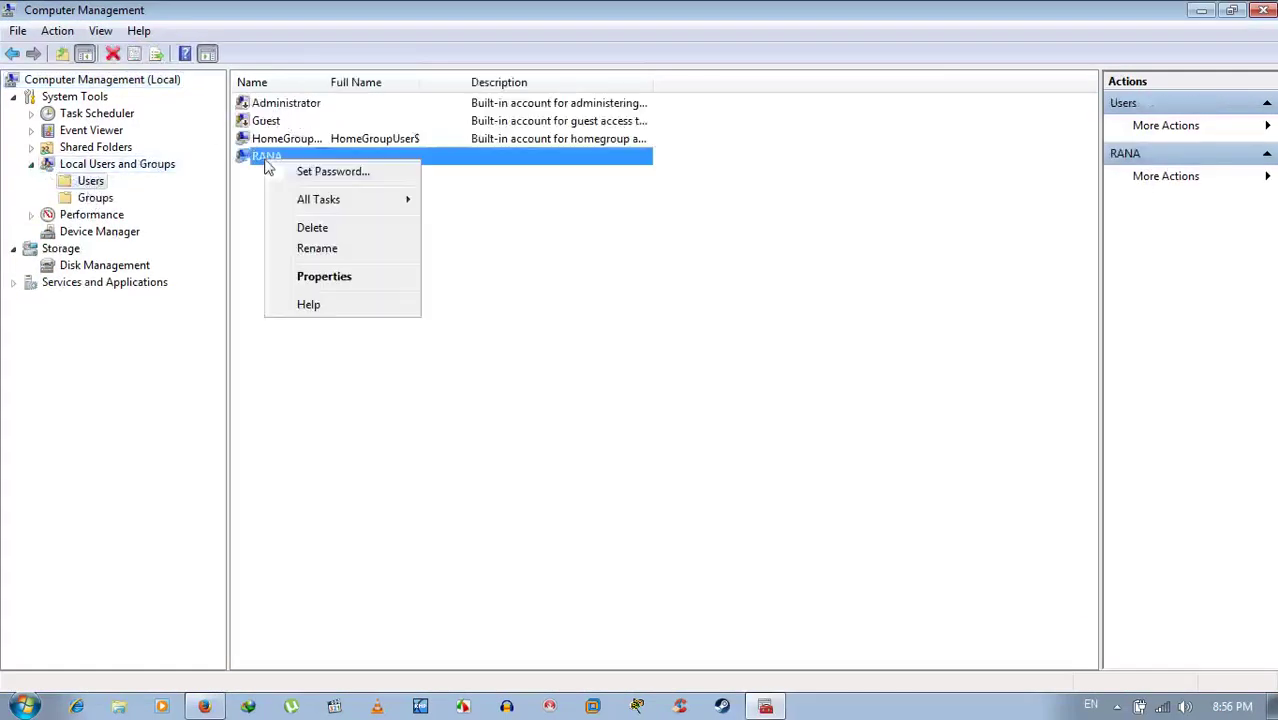
{"action": "left_click", "coordinate": [321, 175]}
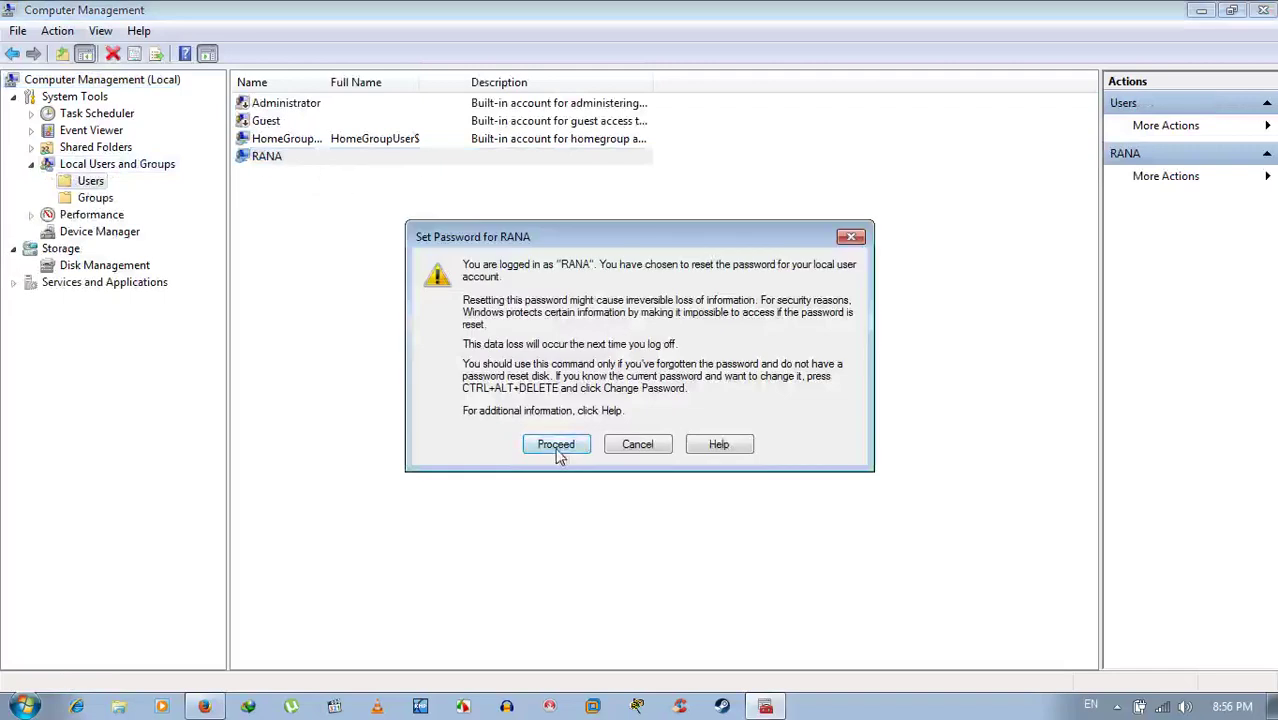
{"action": "left_click", "coordinate": [557, 446]}
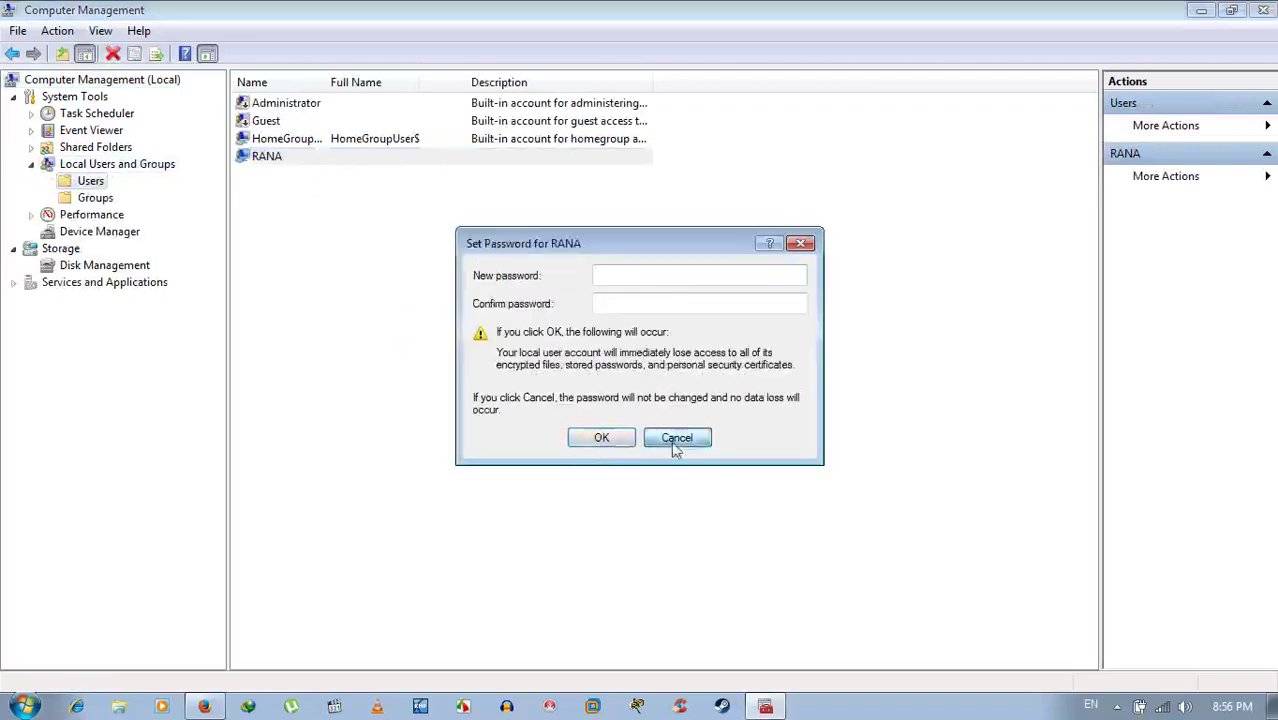
{"action": "left_click", "coordinate": [676, 440]}
- Inspect the logged-in user account's General, Member Of and Profile properties, and cancel without applying any changes
{"action": "right_click", "coordinate": [281, 158]}
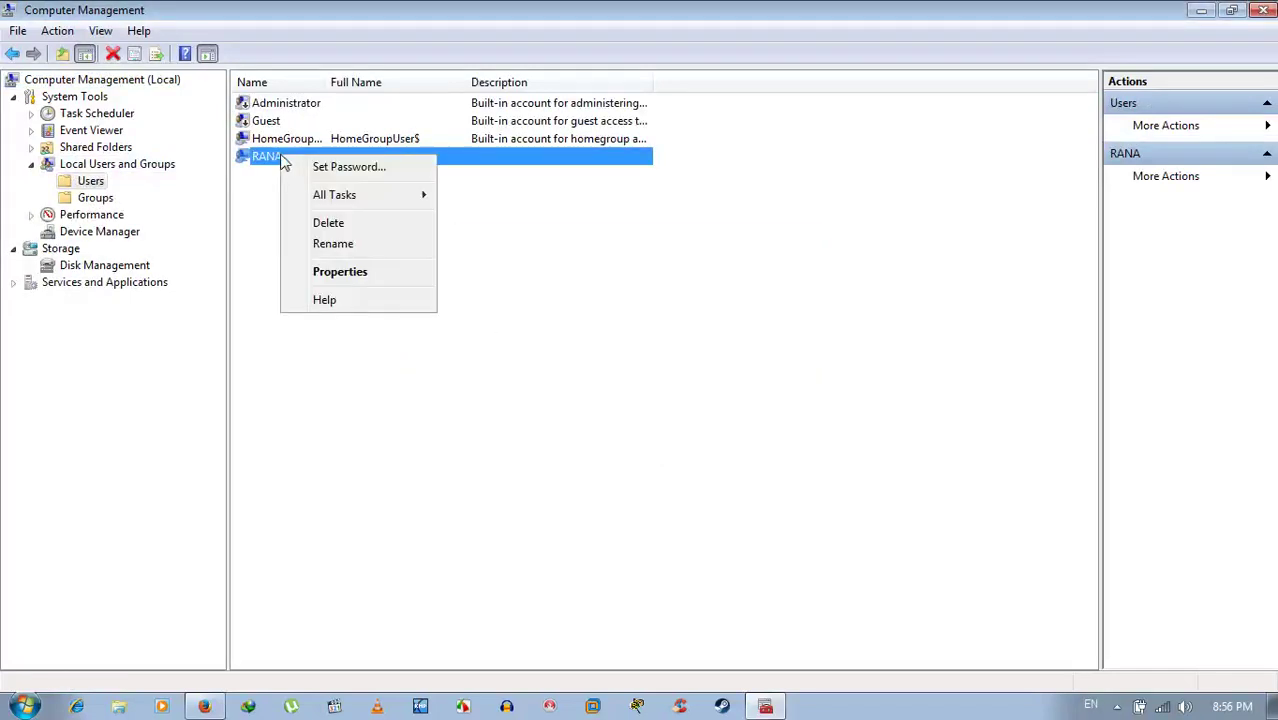
{"action": "left_click", "coordinate": [360, 281]}
{"action": "left_click", "coordinate": [490, 398]}
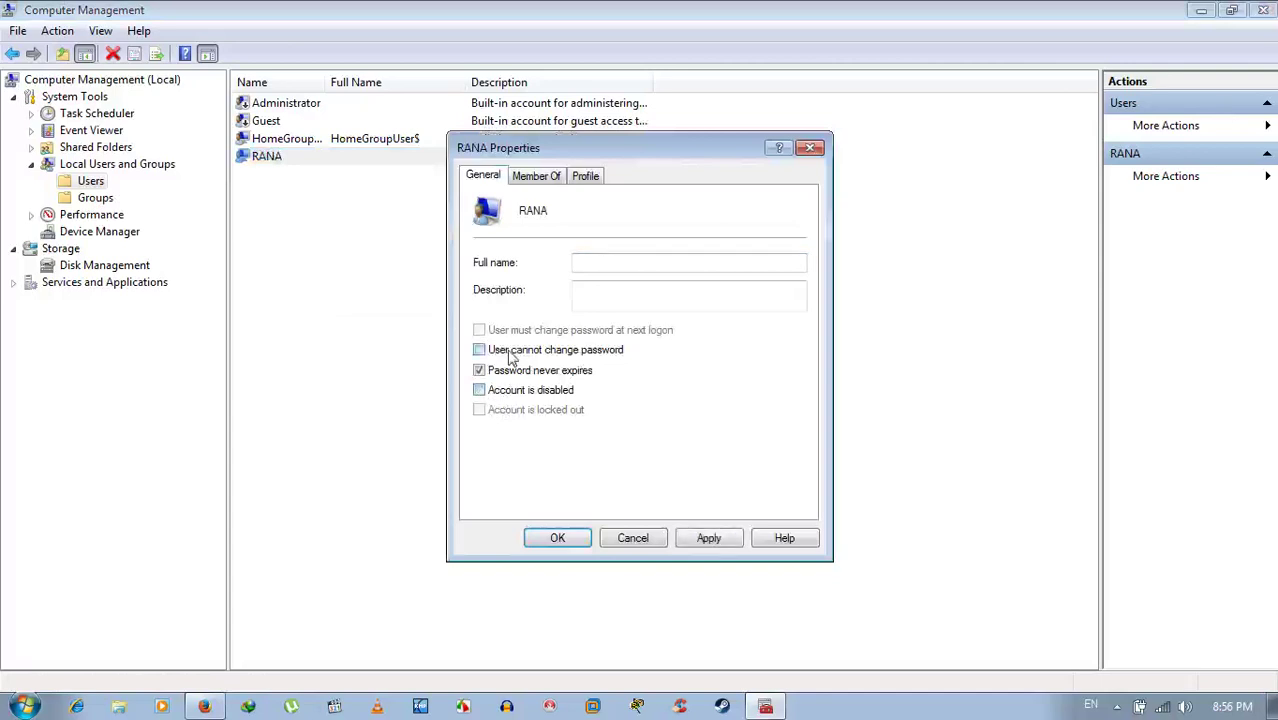
{"action": "left_click", "coordinate": [510, 352]}
{"action": "left_click", "coordinate": [550, 177]}
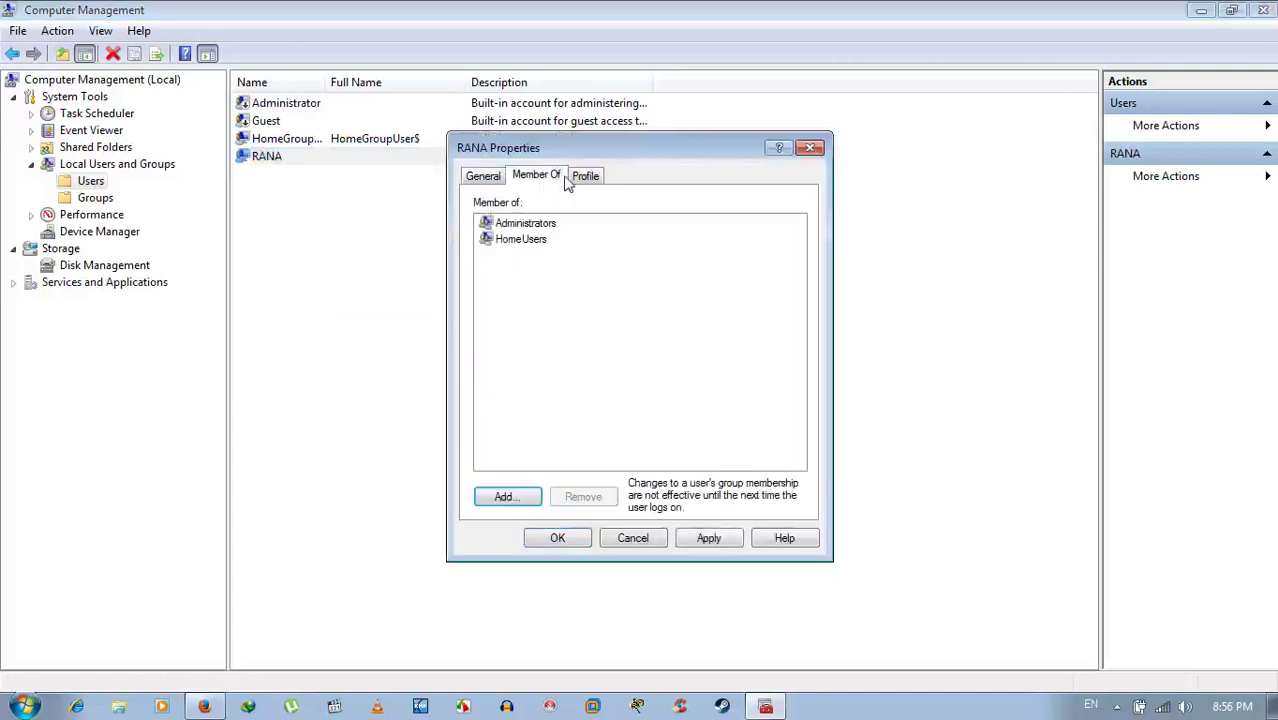
{"action": "left_click", "coordinate": [586, 182]}
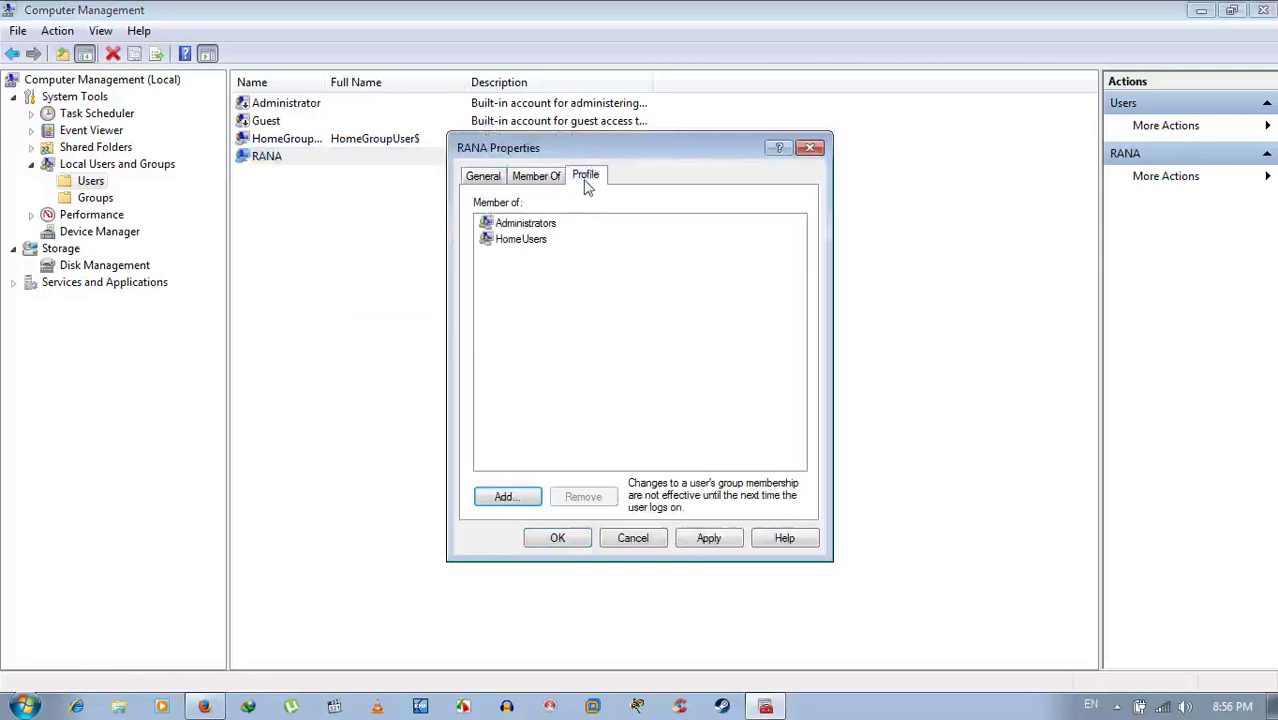
{"action": "left_click", "coordinate": [553, 177]}
{"action": "left_click", "coordinate": [638, 541]}
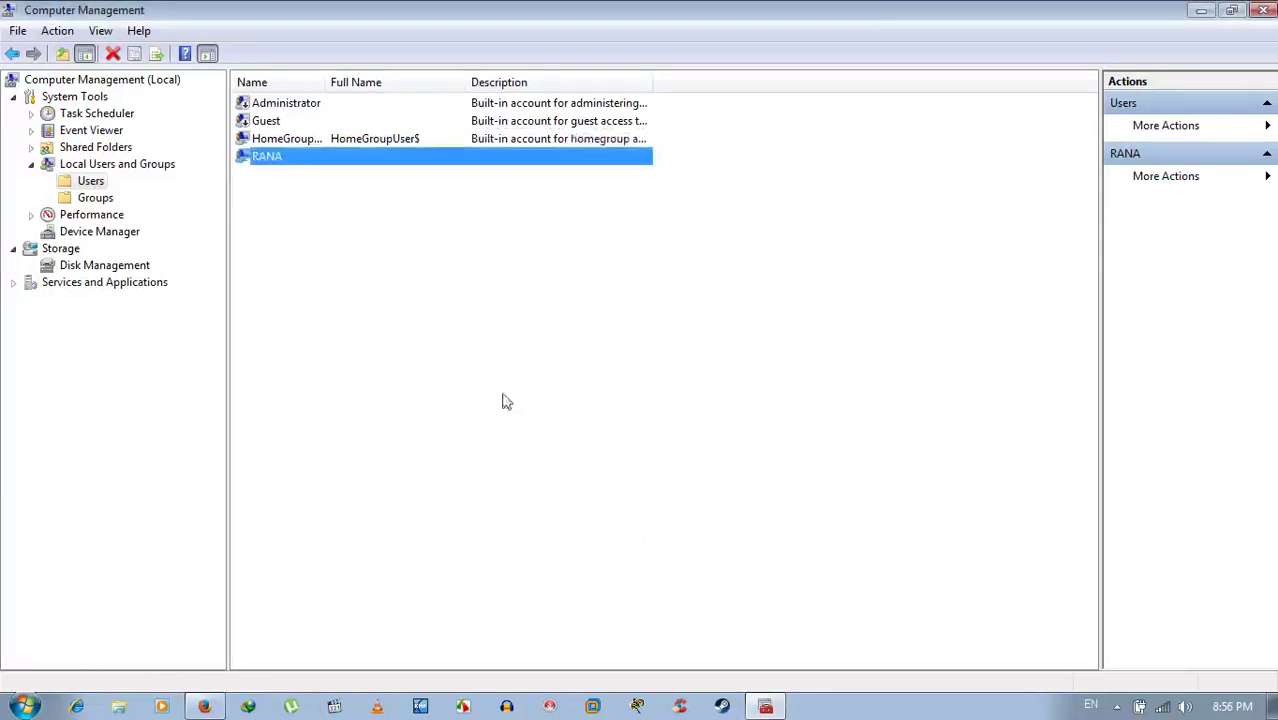
- Inspect the built-in Administrator account's General options and Member Of groups, and cancel without applying any changes
{"action": "right_click", "coordinate": [286, 105]}
{"action": "left_click", "coordinate": [334, 221]}
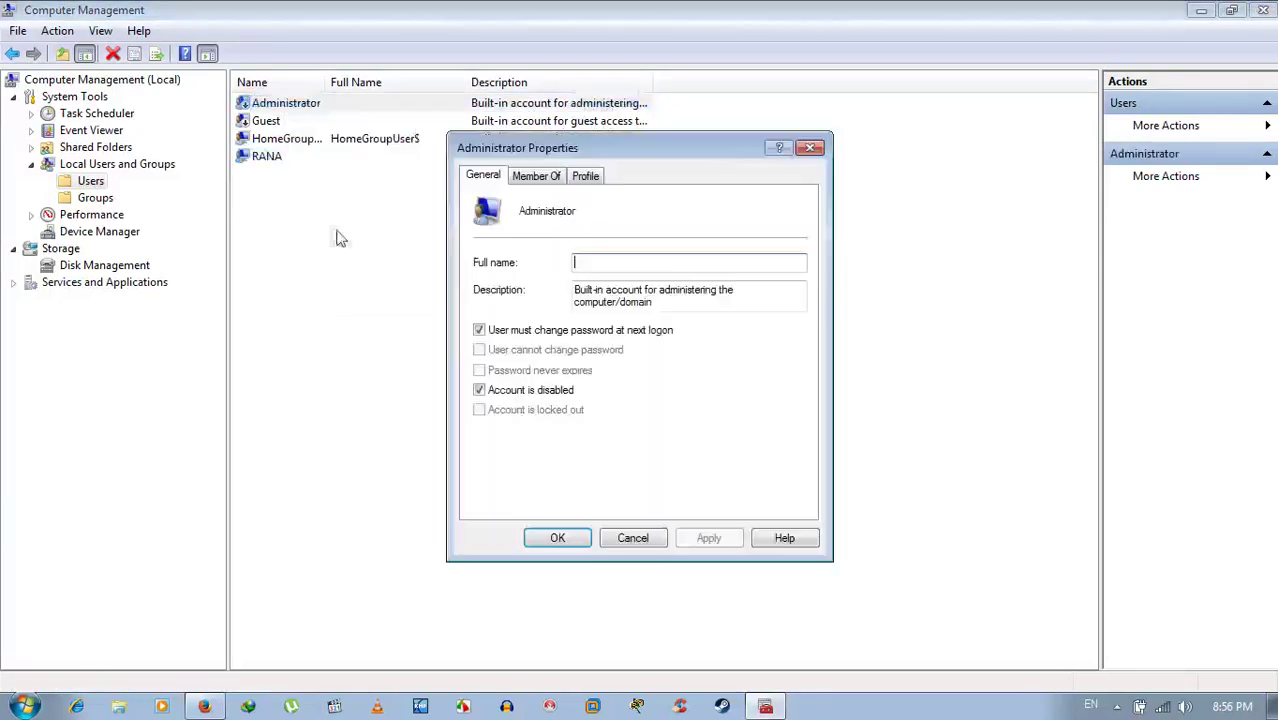
{"action": "left_click", "coordinate": [482, 391]}
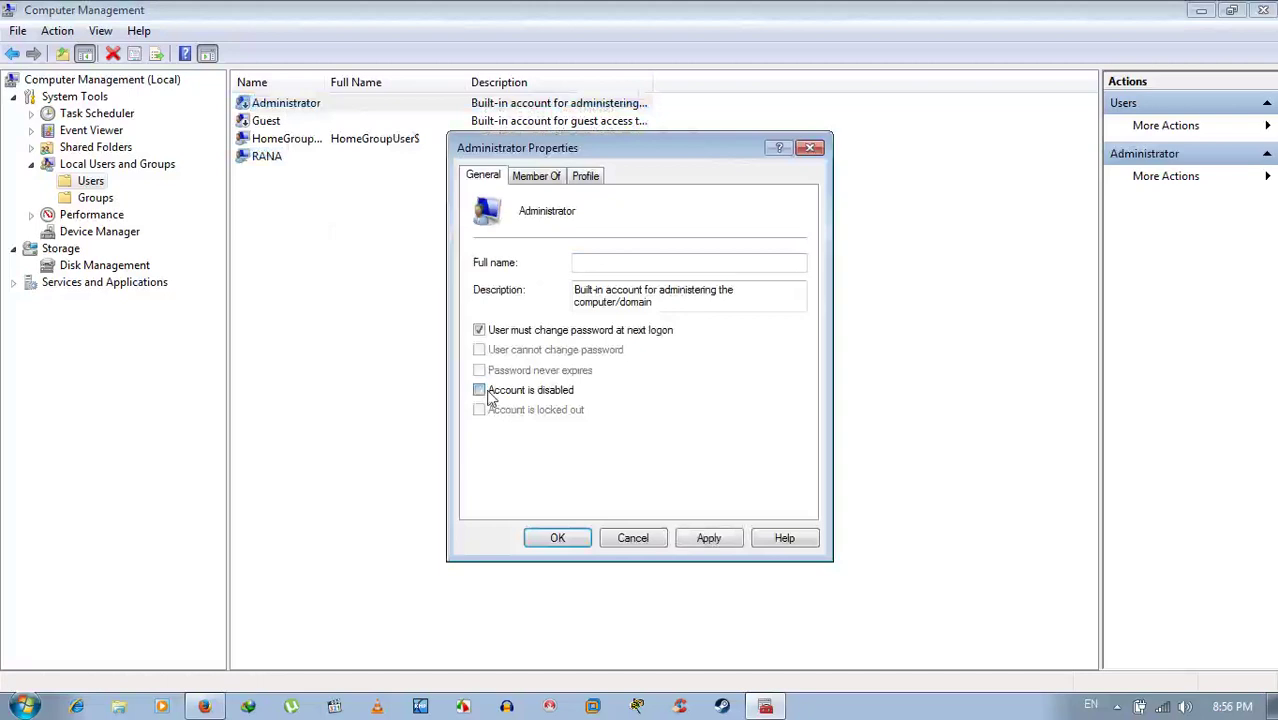
{"action": "left_click", "coordinate": [486, 392]}
{"action": "left_click", "coordinate": [498, 333]}
{"action": "left_click", "coordinate": [498, 333]}
{"action": "left_click", "coordinate": [528, 180]}
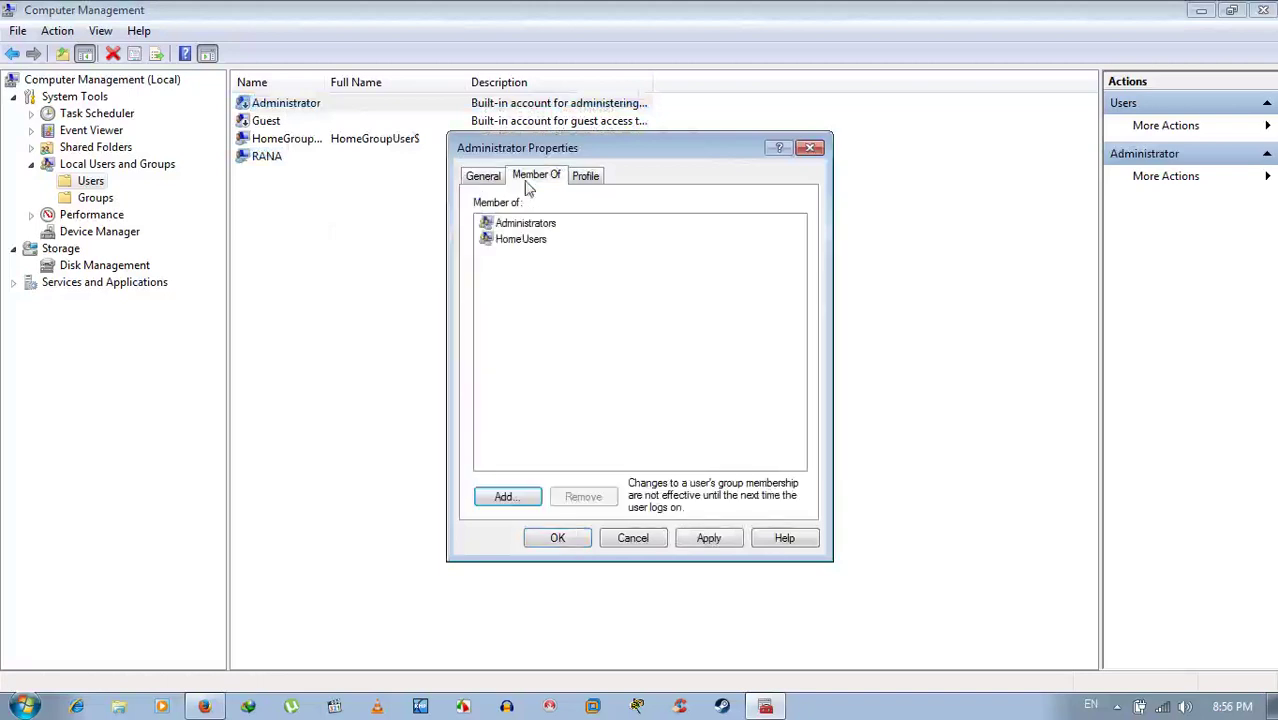
{"action": "left_click", "coordinate": [640, 537]}
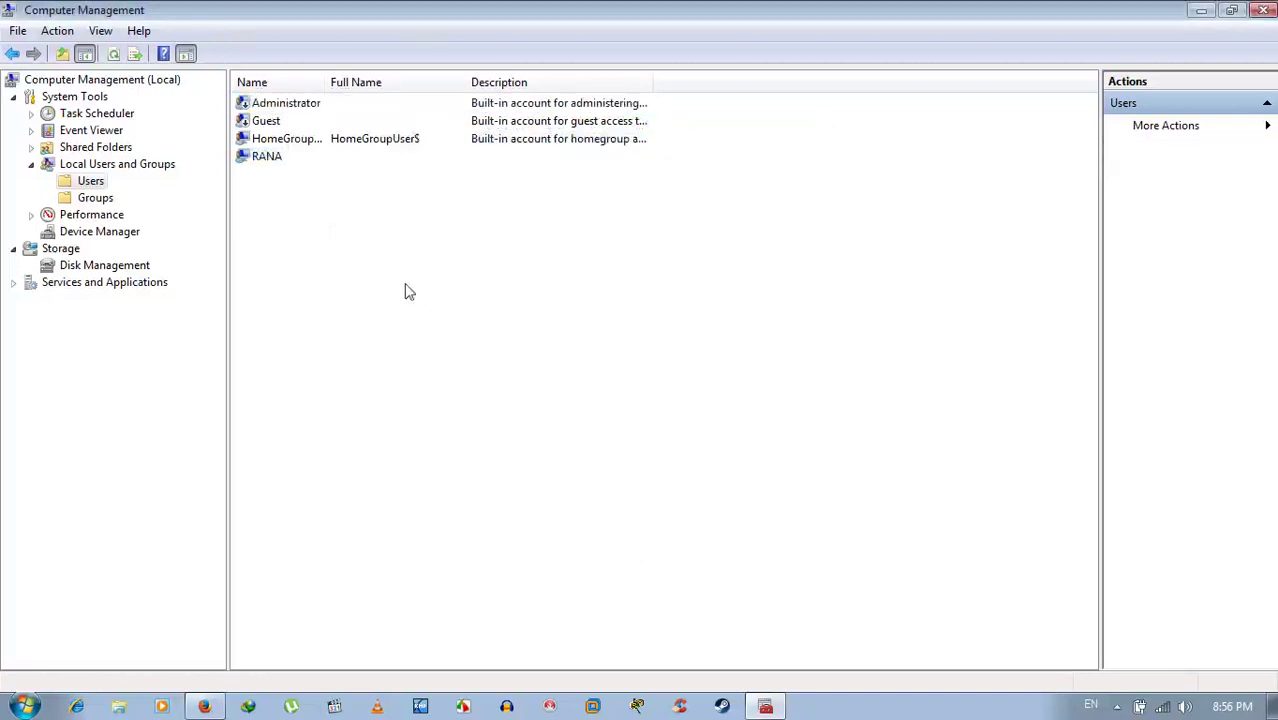
- List the local groups and view the members of the Administrators and Users groups without changing them
{"action": "left_click", "coordinate": [95, 197]}
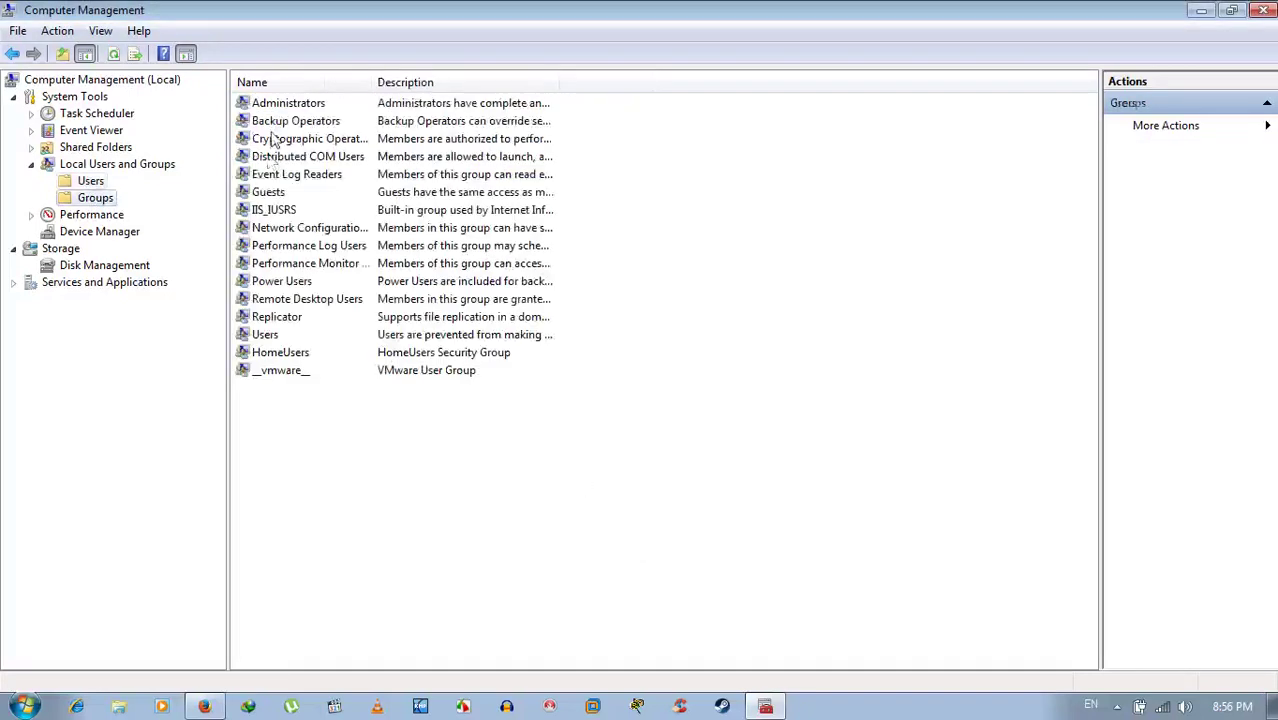
{"action": "double_click", "coordinate": [283, 104]}
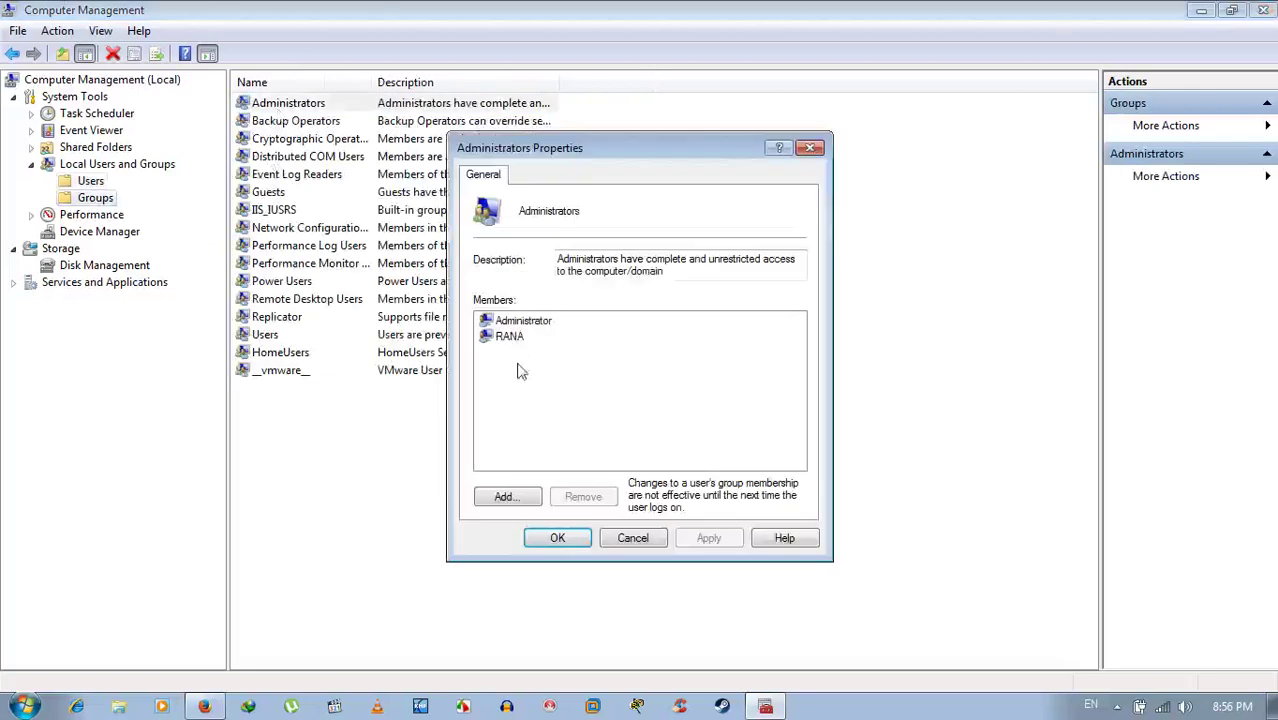
{"action": "left_click", "coordinate": [632, 537]}
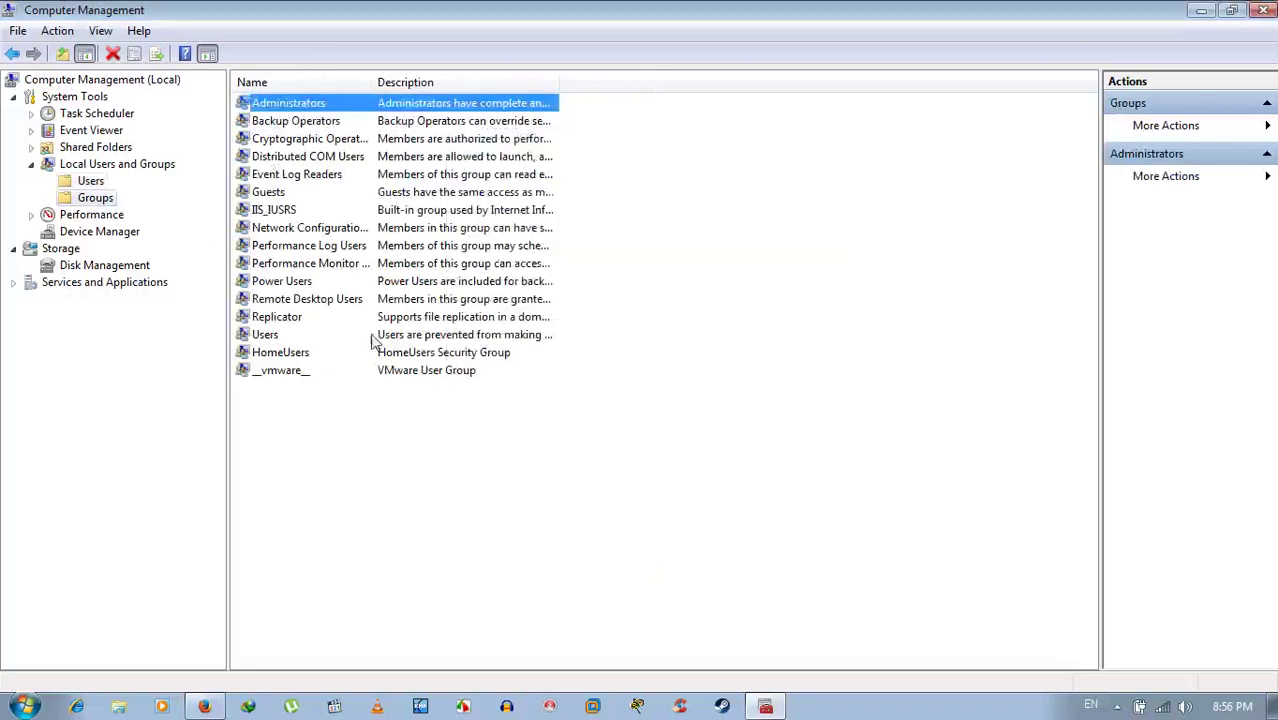
{"action": "left_click", "coordinate": [272, 336]}
{"action": "double_click", "coordinate": [272, 336]}
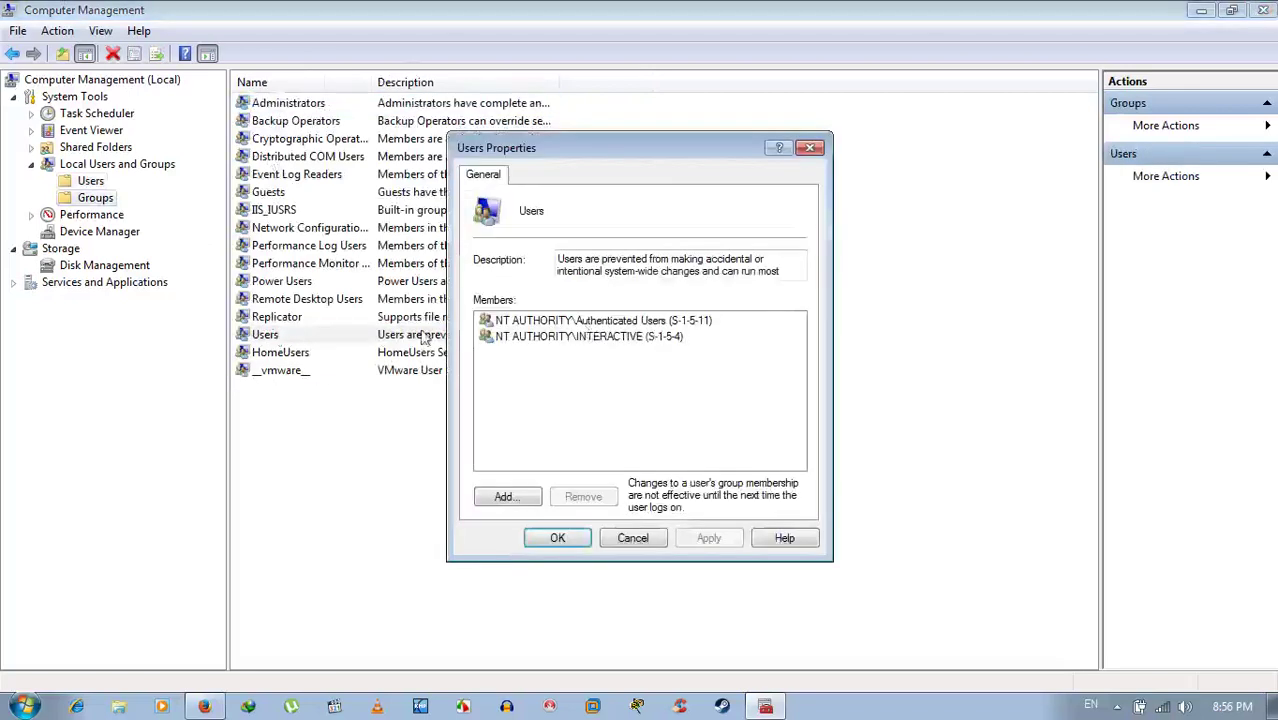
{"action": "left_click", "coordinate": [633, 537]}
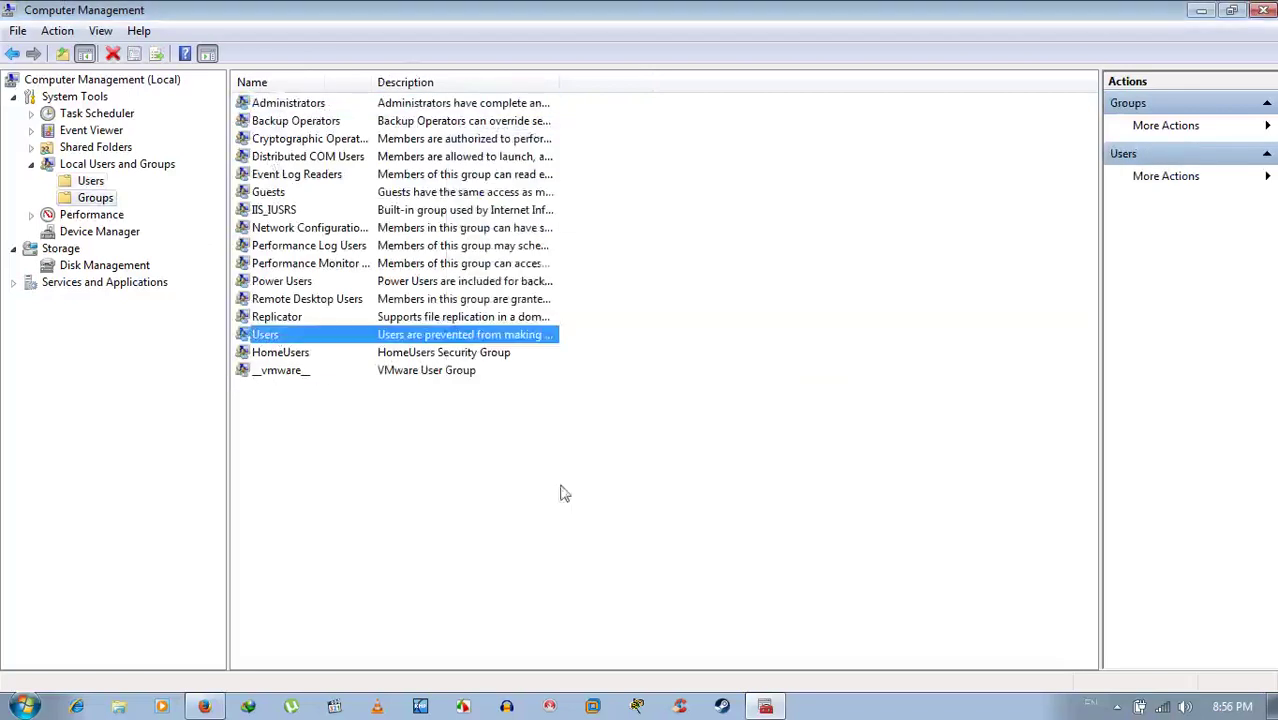
- Collapse Local Users and Groups and display the Application log under Event Viewer's Windows Logs
{"action": "left_click", "coordinate": [30, 164]}
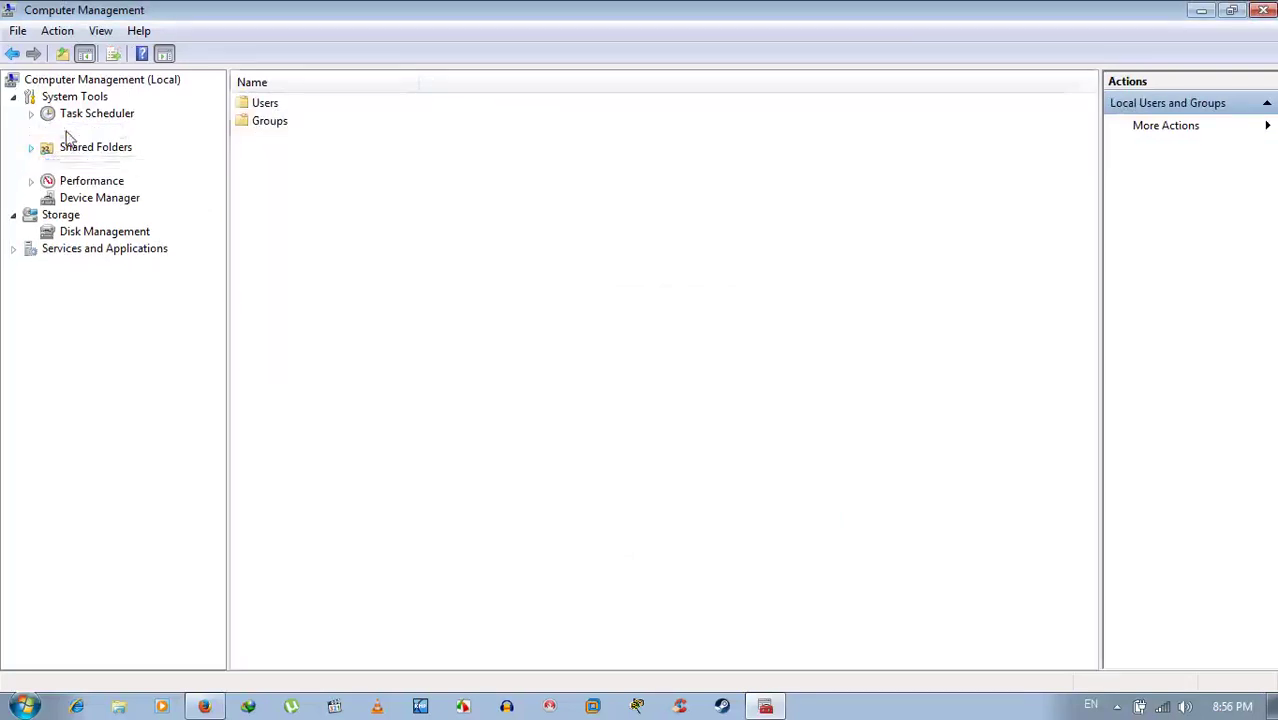
{"action": "double_click", "coordinate": [68, 133]}
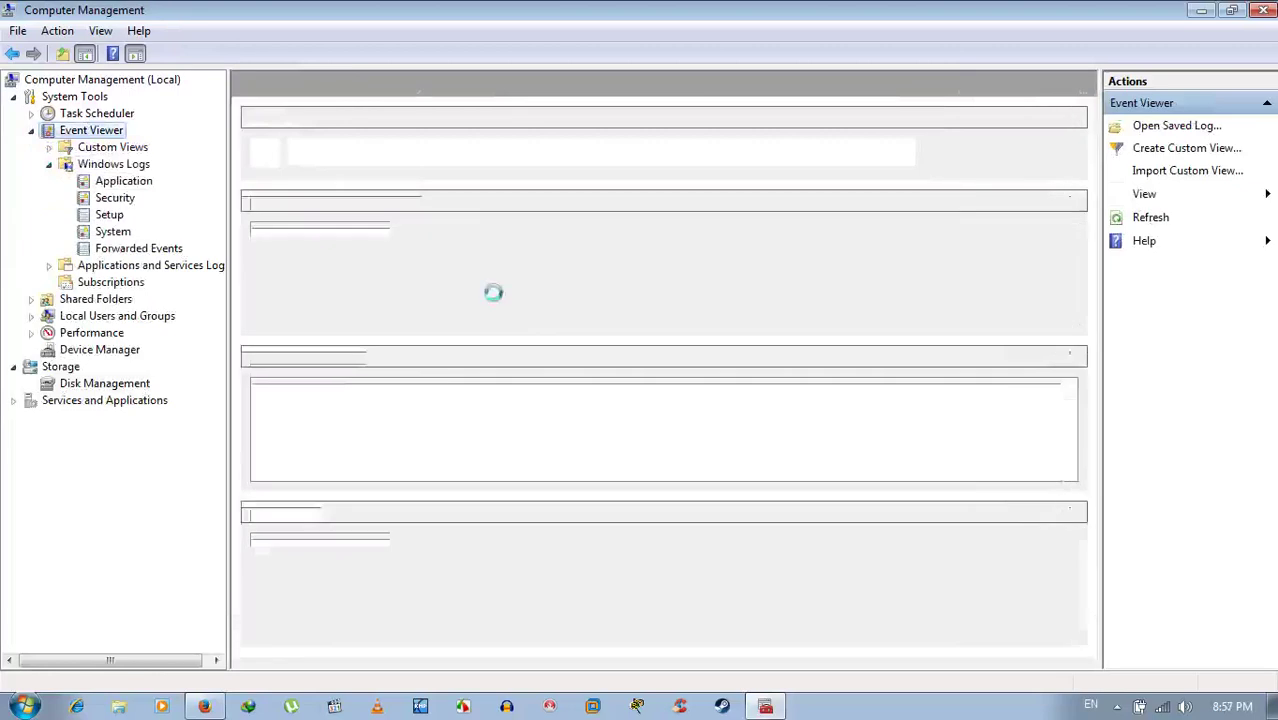
{"action": "left_click", "coordinate": [123, 181]}
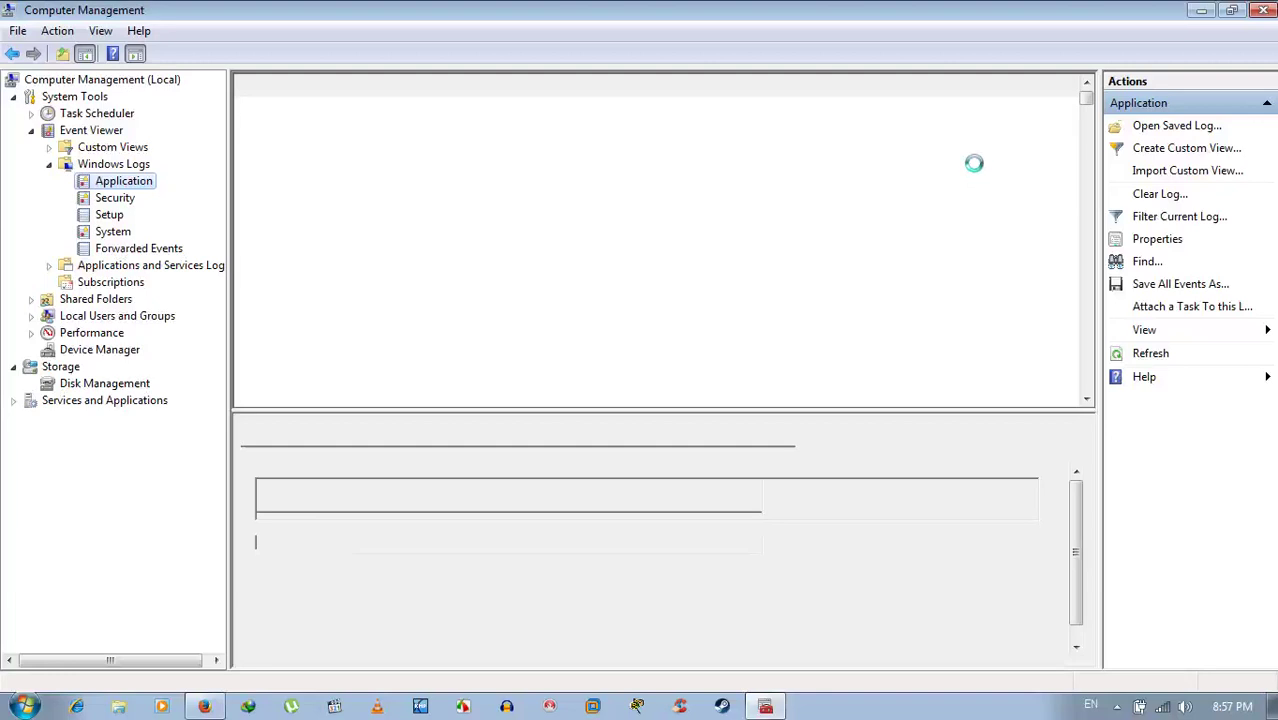
- Minimize Computer Management to refresh the desktop, and return to the Computer Management window
{"action": "left_click", "coordinate": [1201, 10]}
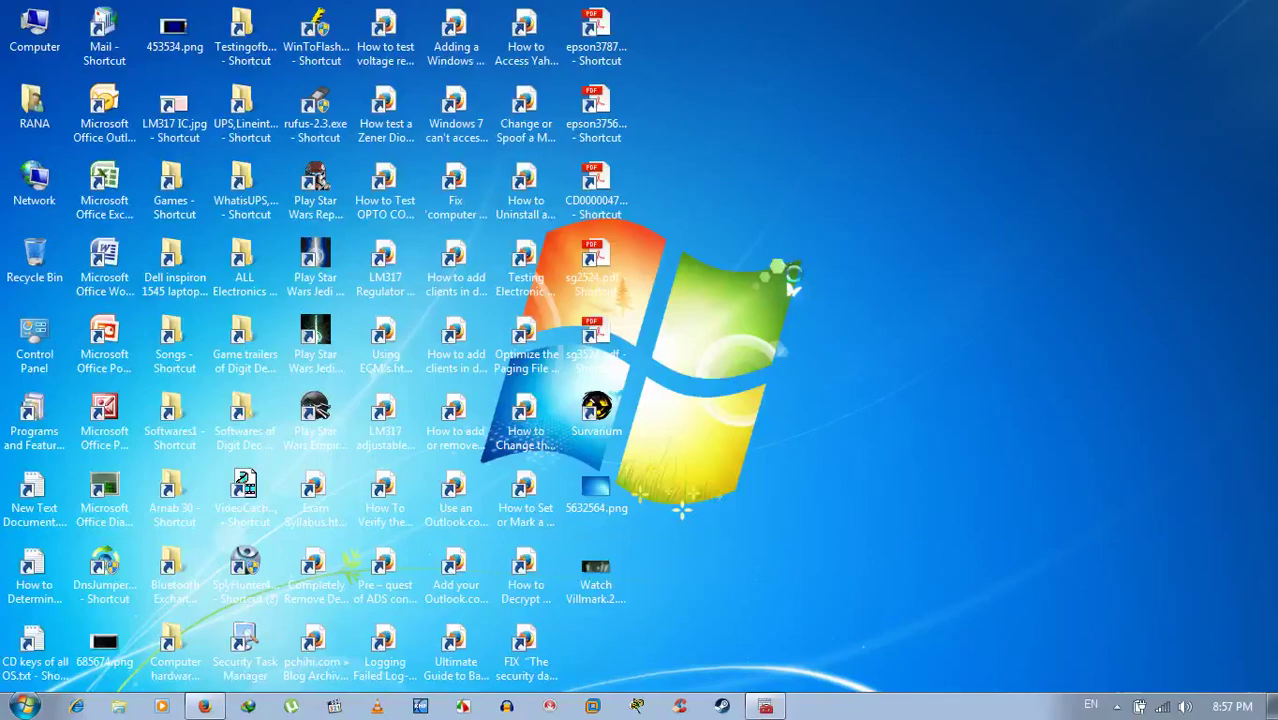
{"action": "right_click", "coordinate": [780, 245]}
{"action": "left_click", "coordinate": [811, 296]}
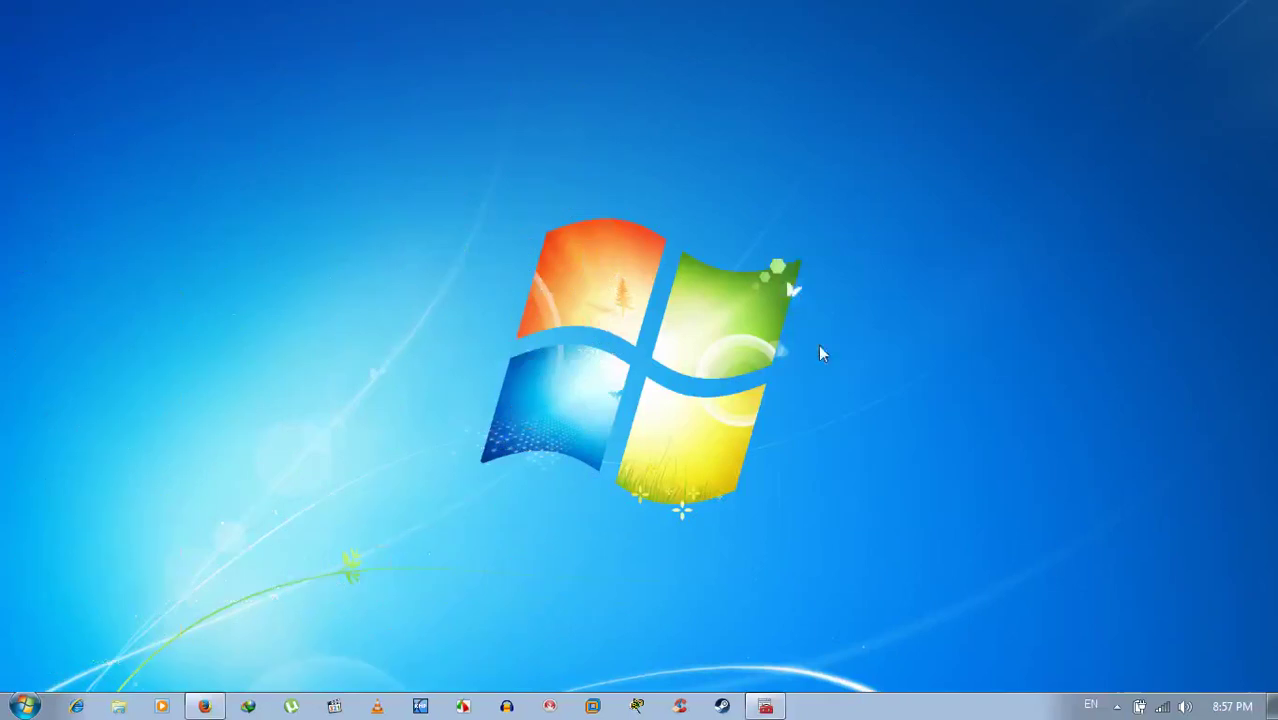
{"action": "key", "text": "alt+Tab"}
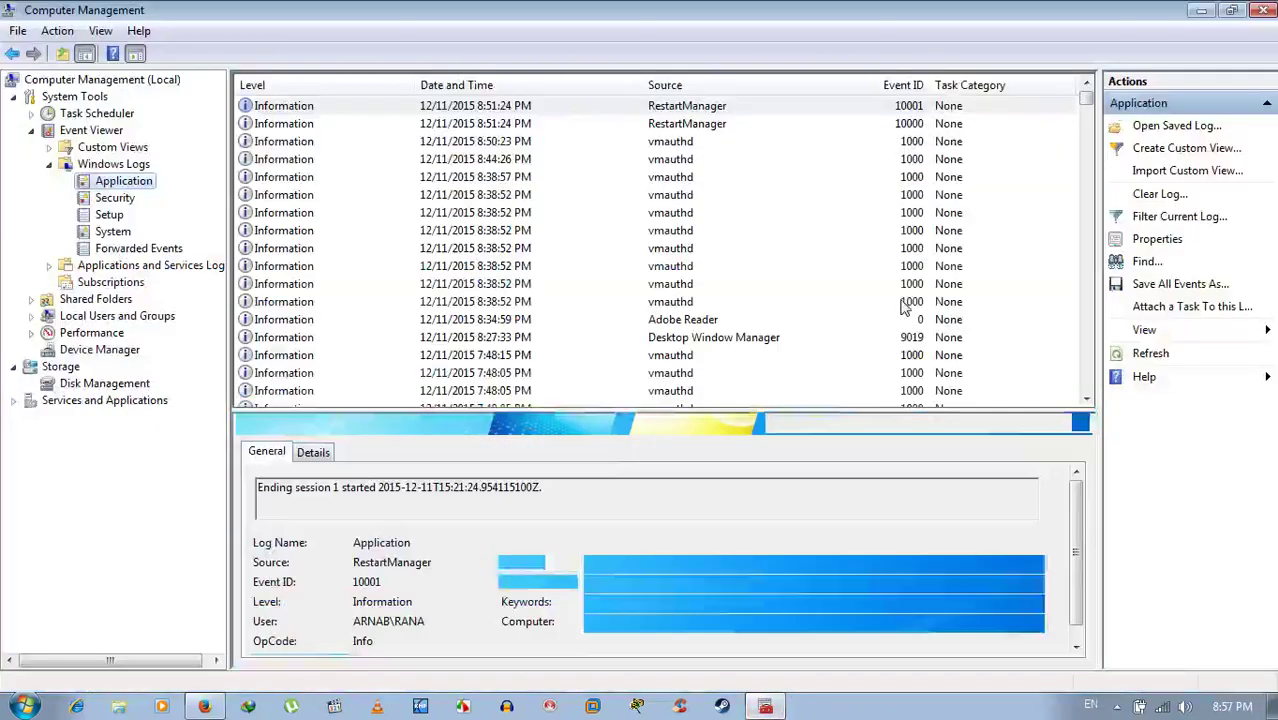
{"action": "right_click", "coordinate": [95, 184]}
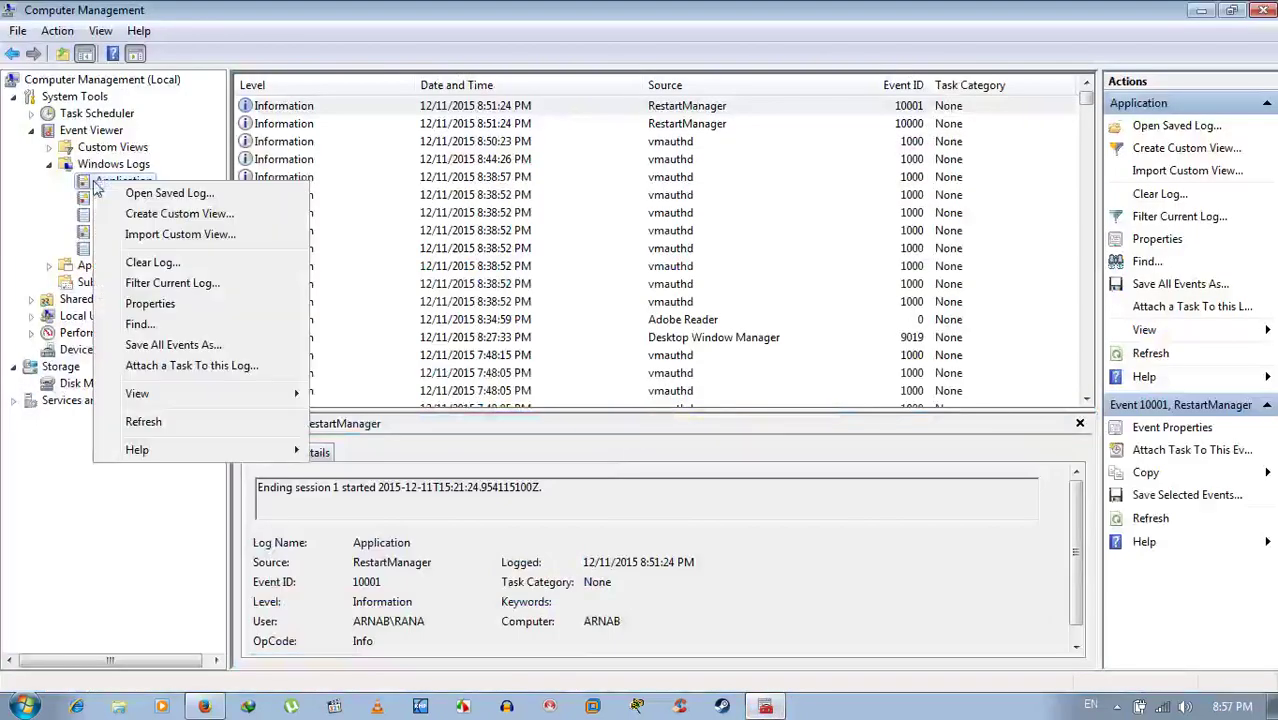
{"action": "left_click", "coordinate": [176, 283]}
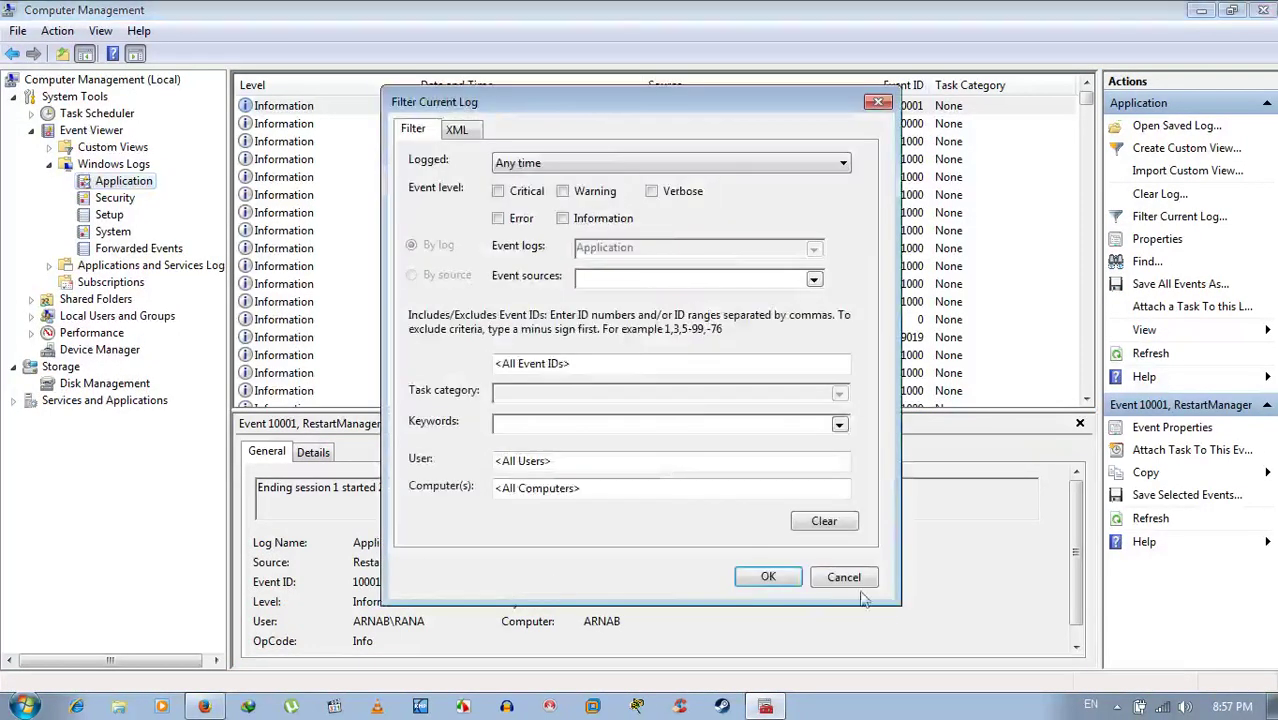
{"action": "left_click", "coordinate": [845, 578]}
- Filter the Application log to show only Critical, Error and Warning events
{"action": "right_click", "coordinate": [124, 183]}
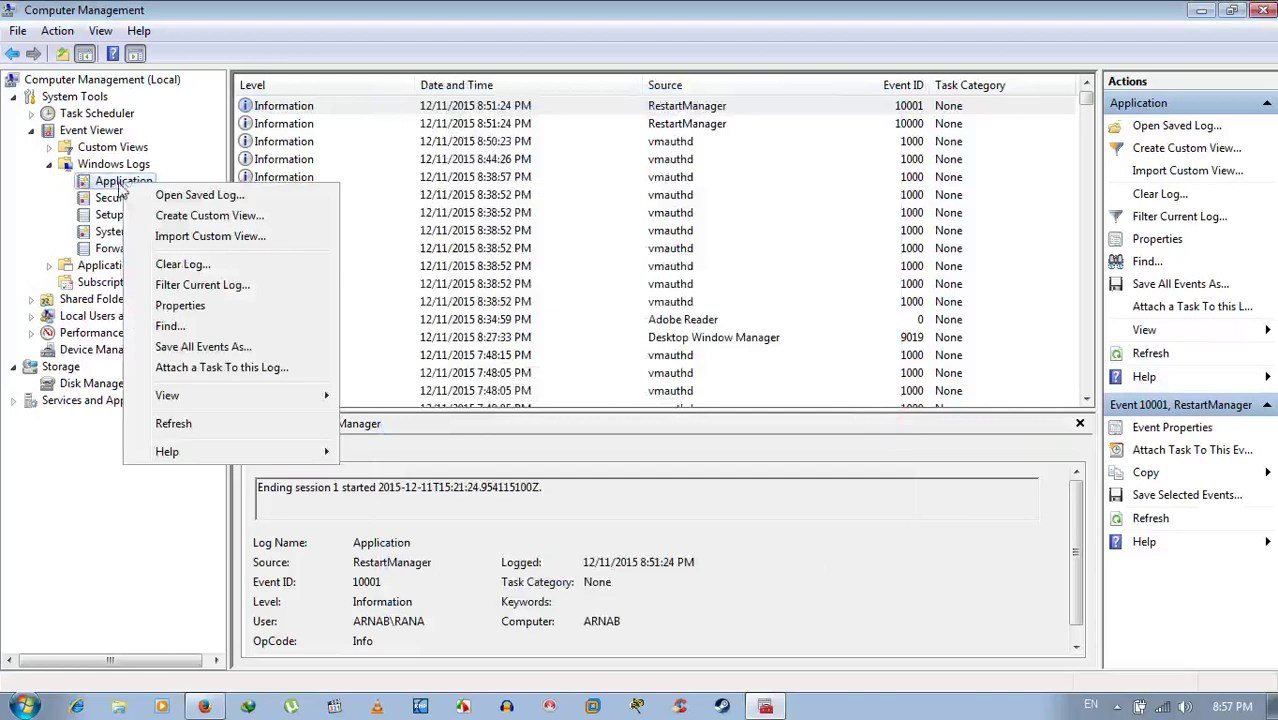
{"action": "left_click", "coordinate": [208, 287]}
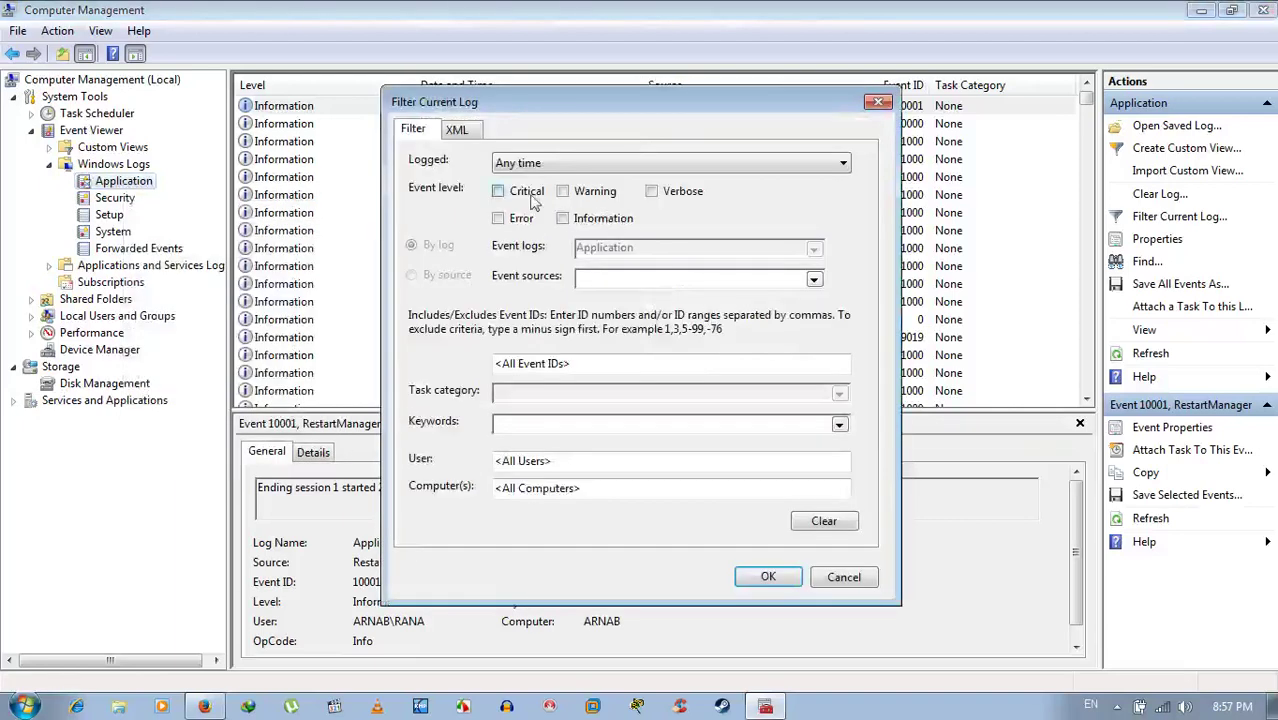
{"action": "left_click", "coordinate": [530, 194]}
{"action": "left_click", "coordinate": [521, 220]}
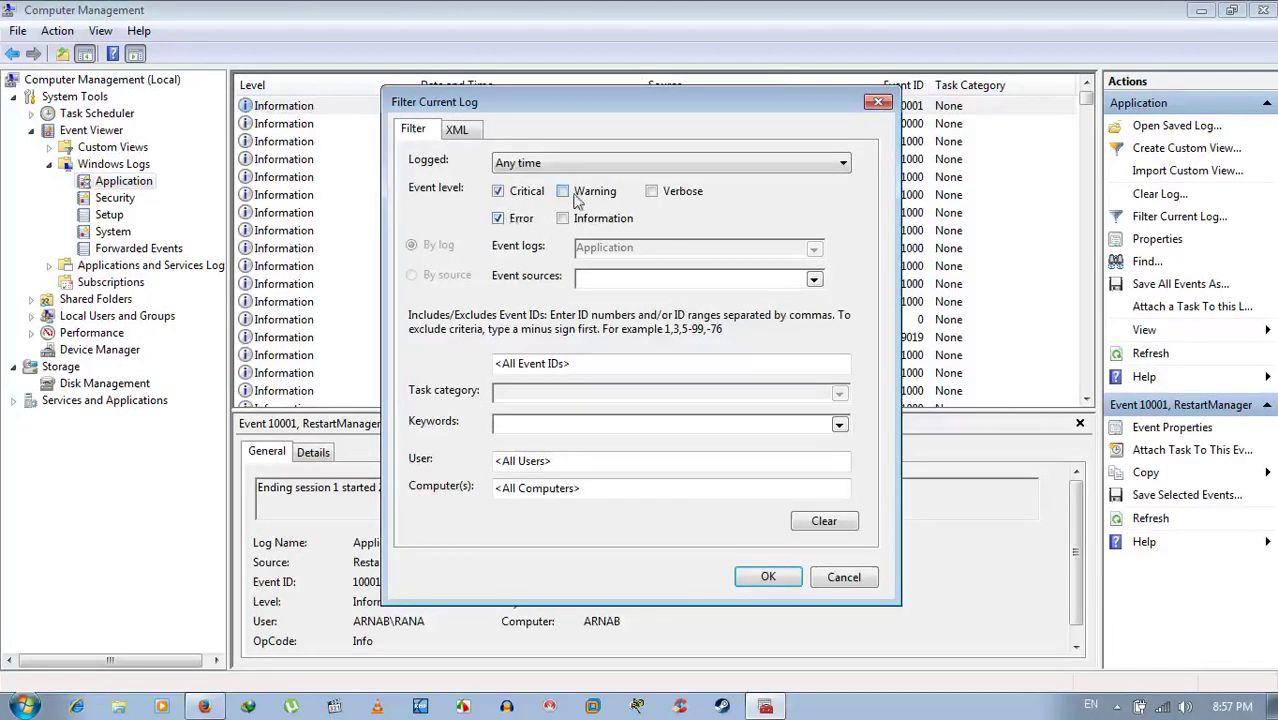
{"action": "left_click", "coordinate": [768, 577]}
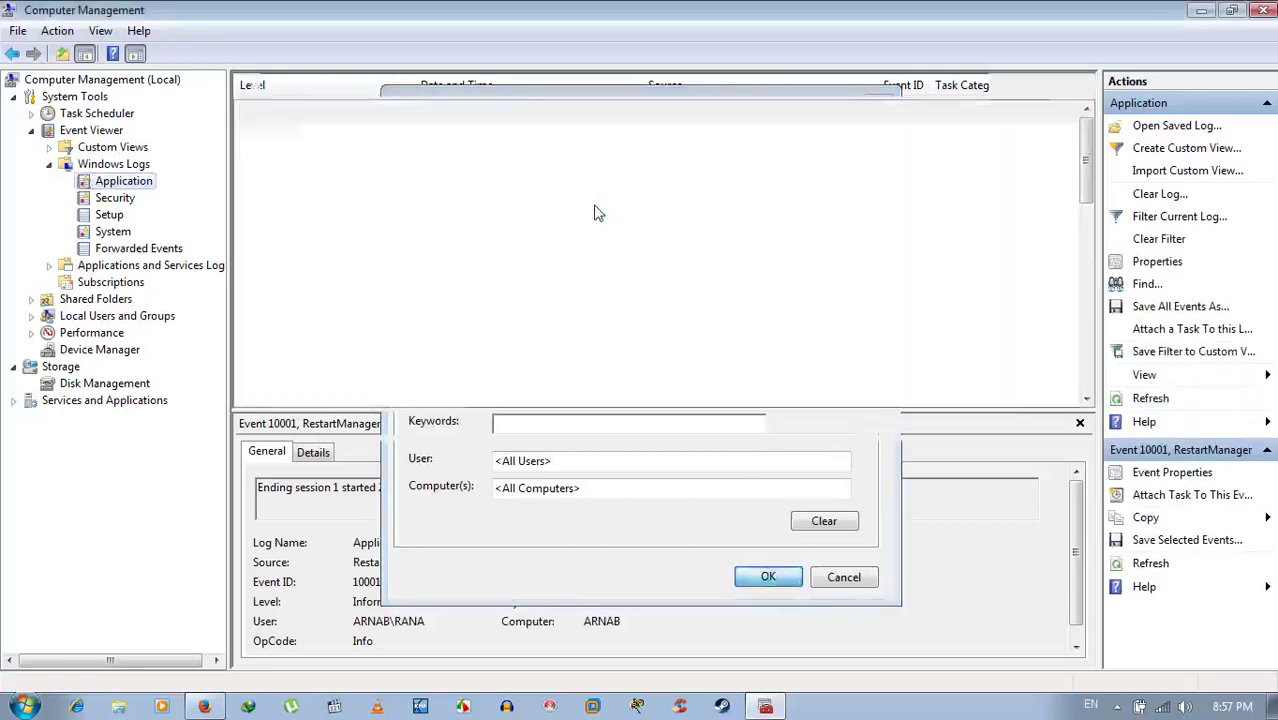
- Review the Application log filter's available logged time ranges, and cancel without changing the filter
{"action": "right_click", "coordinate": [118, 185]}
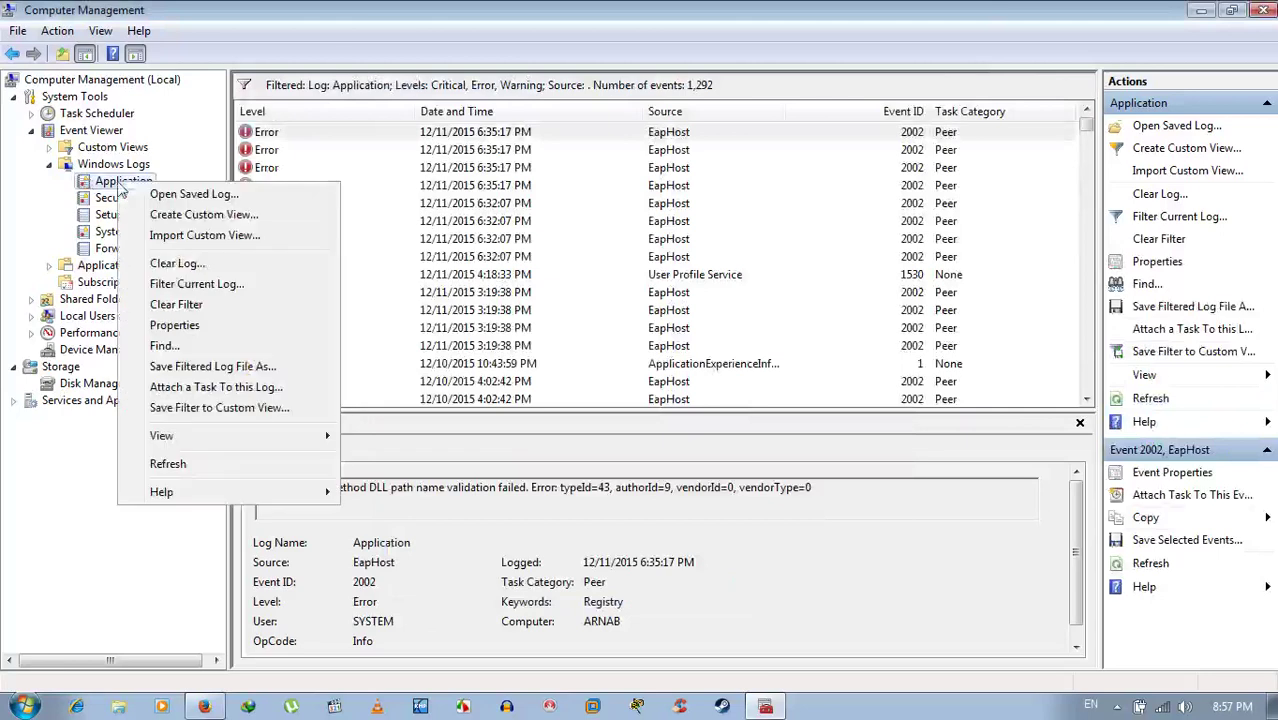
{"action": "left_click", "coordinate": [185, 283]}
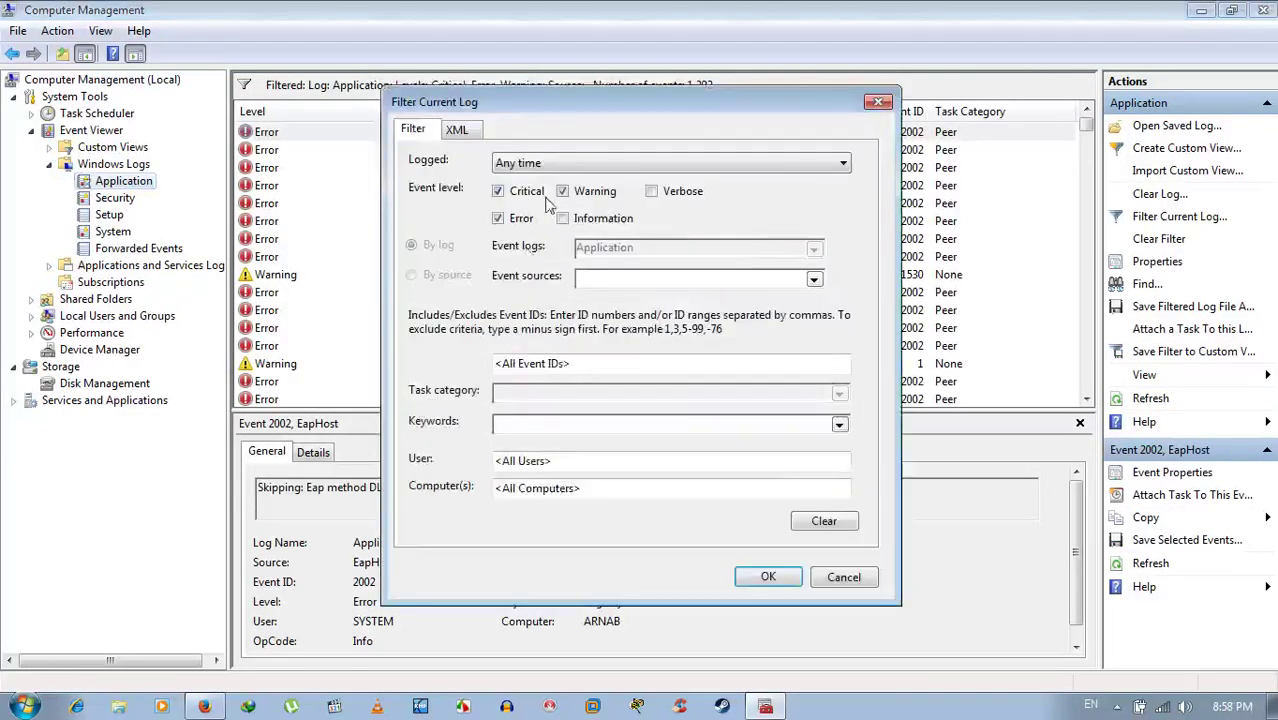
{"action": "left_click", "coordinate": [551, 164]}
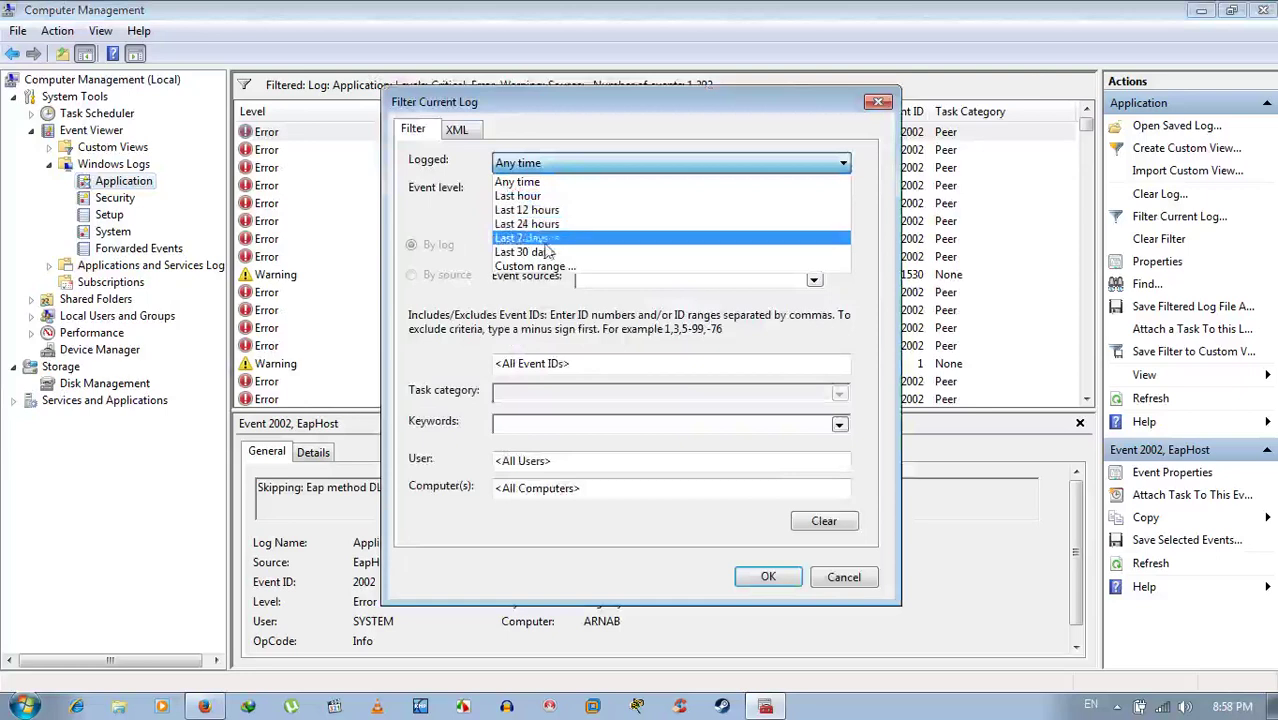
{"action": "left_click", "coordinate": [650, 133]}
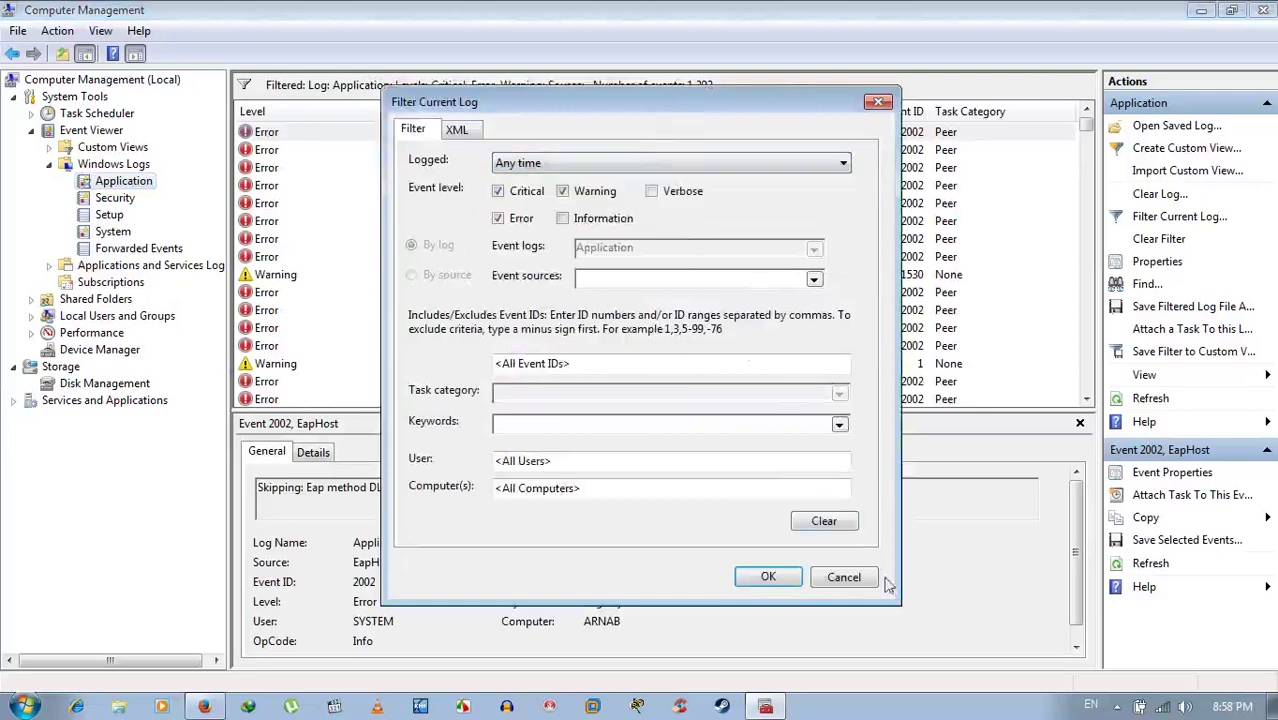
{"action": "left_click", "coordinate": [843, 578]}
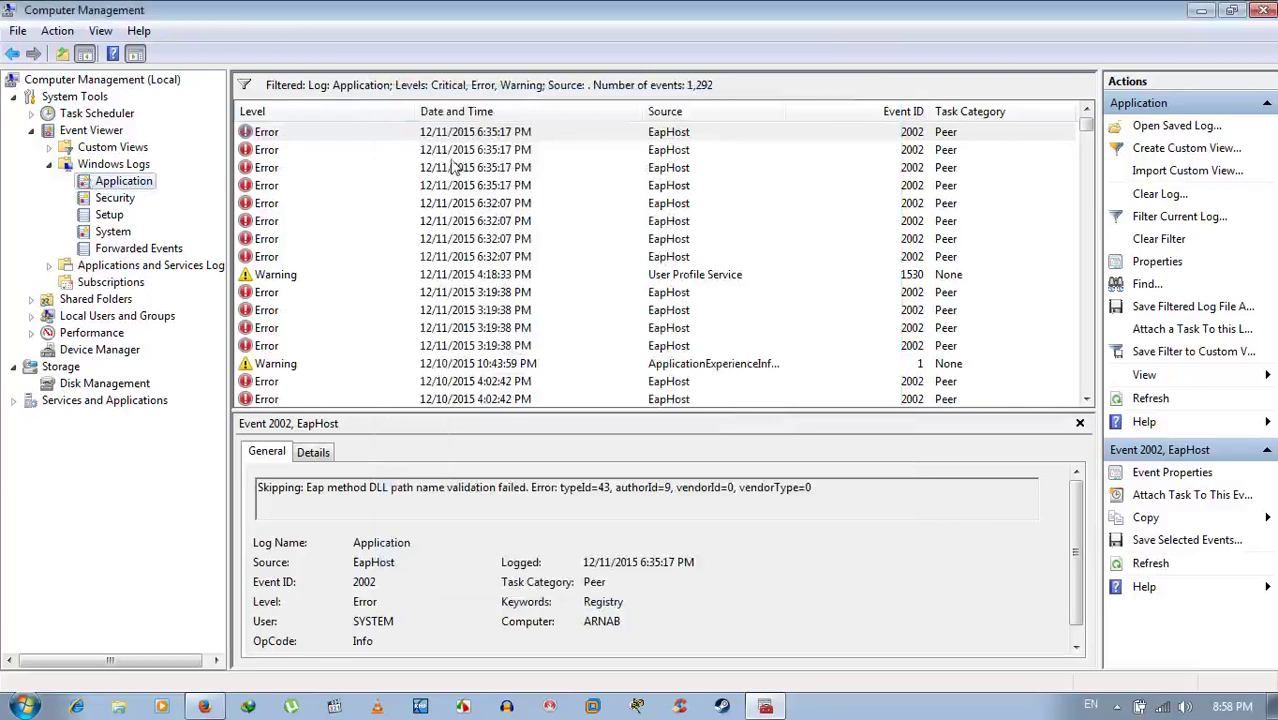
- Examine the details of the first filtered error event, browse through the neighbouring events, and close the event properties
{"action": "double_click", "coordinate": [284, 131]}
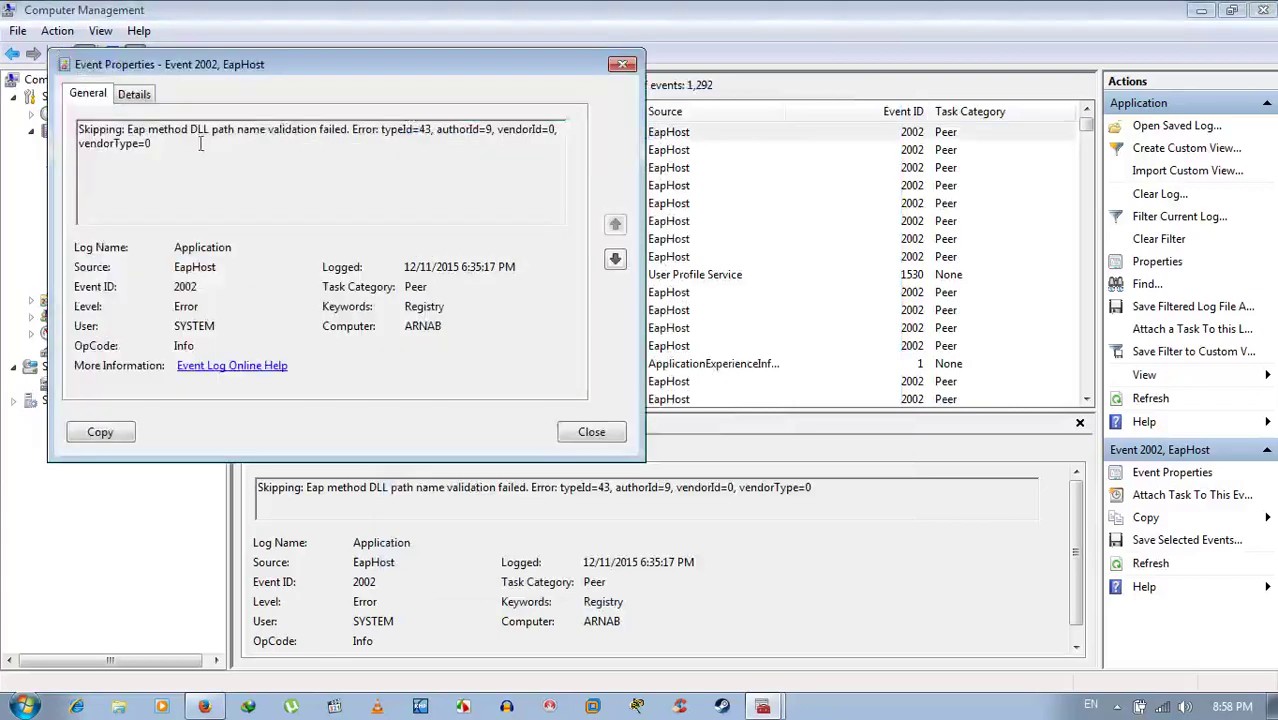
{"action": "left_click", "coordinate": [615, 260]}
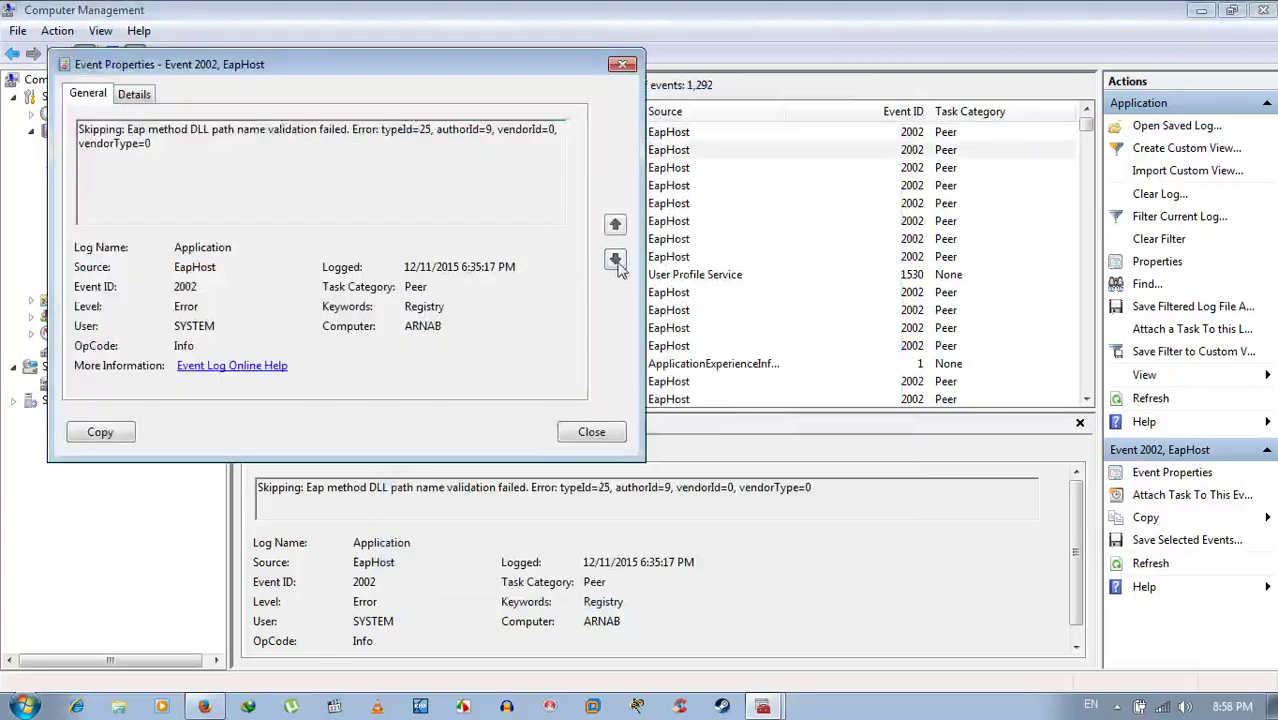
{"action": "left_click", "coordinate": [615, 260]}
{"action": "left_click", "coordinate": [615, 260]}
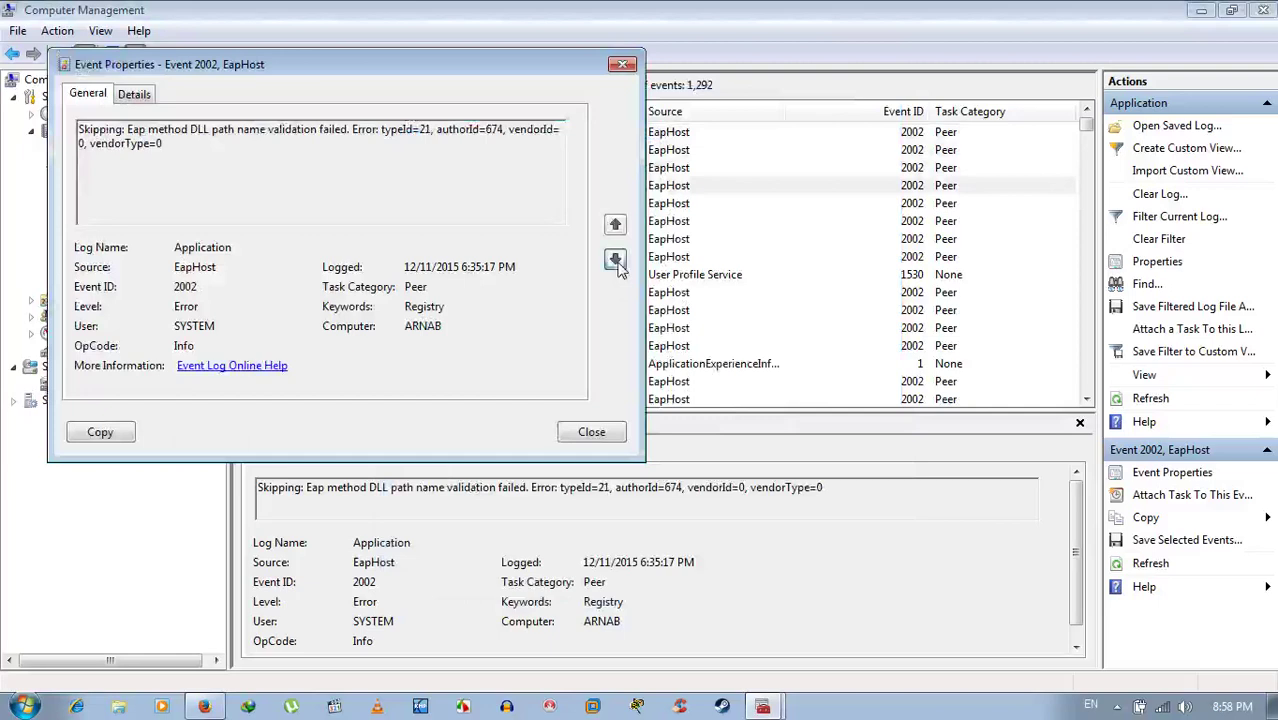
{"action": "left_click", "coordinate": [615, 260]}
{"action": "left_click", "coordinate": [615, 260]}
{"action": "left_click", "coordinate": [615, 260]}
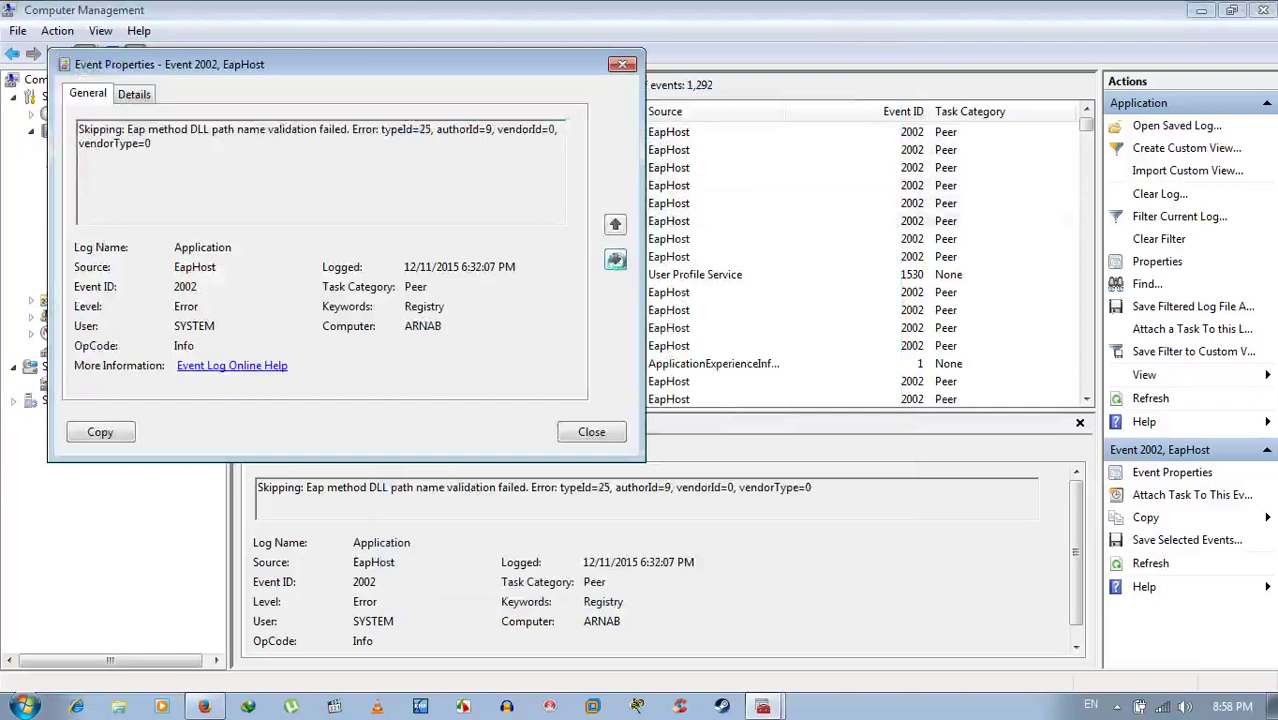
{"action": "left_click", "coordinate": [615, 260]}
{"action": "left_click", "coordinate": [615, 260]}
{"action": "left_click", "coordinate": [615, 260]}
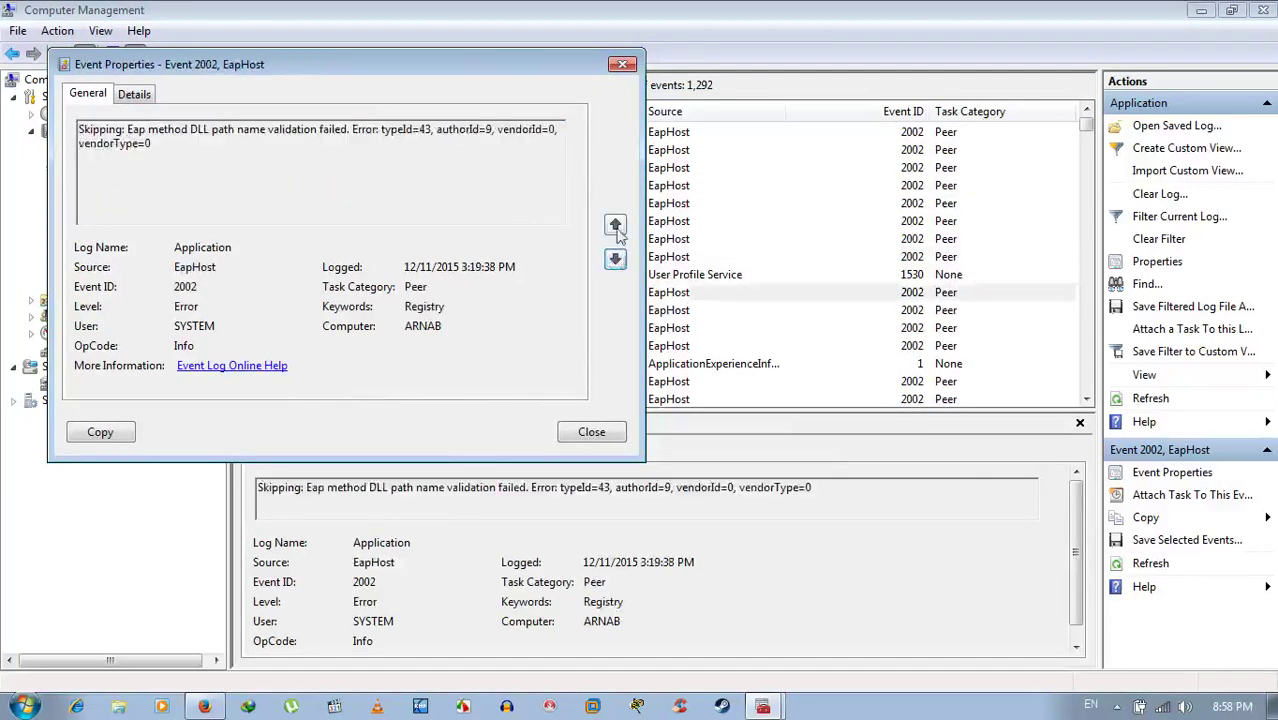
{"action": "left_click", "coordinate": [615, 225]}
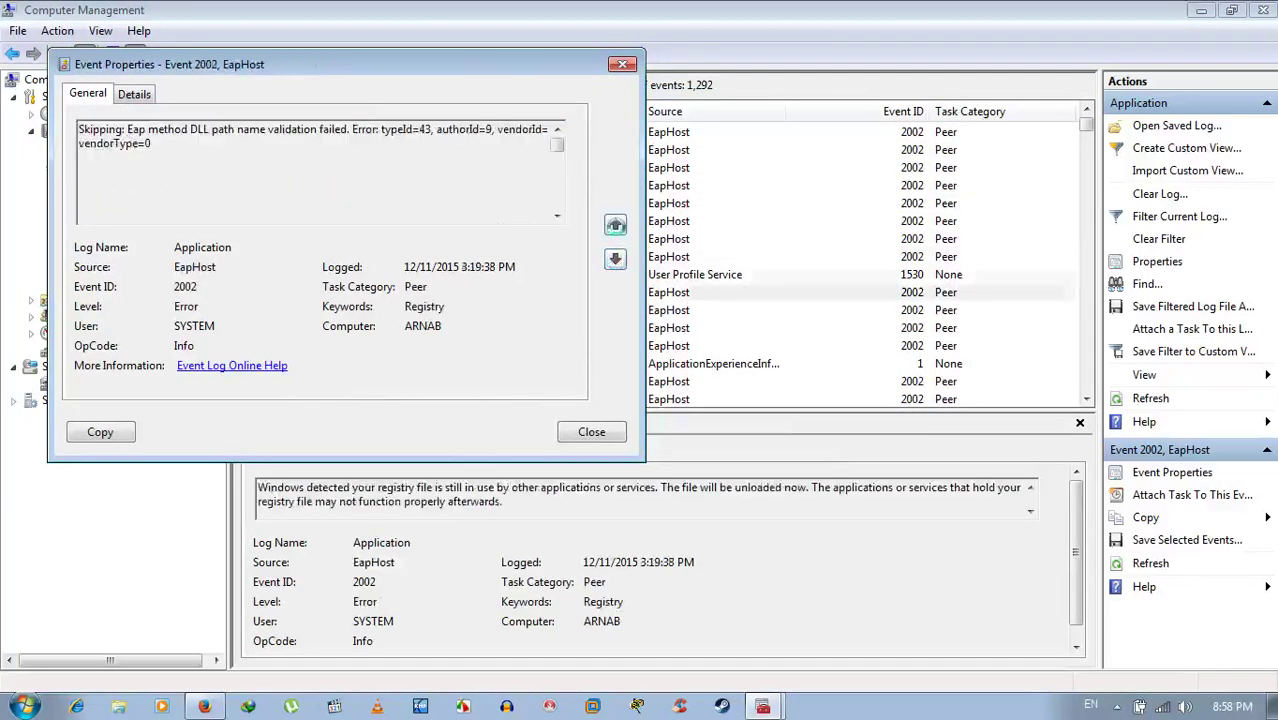
{"action": "left_click", "coordinate": [591, 432]}
- View the properties of the User Profile Service warning logged on 12/8/2015 at 1:37:07 AM, and close them
{"action": "scroll", "coordinate": [477, 318], "scroll_direction": "down", "scroll_amount": 5}
{"action": "scroll", "coordinate": [477, 318], "scroll_direction": "down", "scroll_amount": 4}
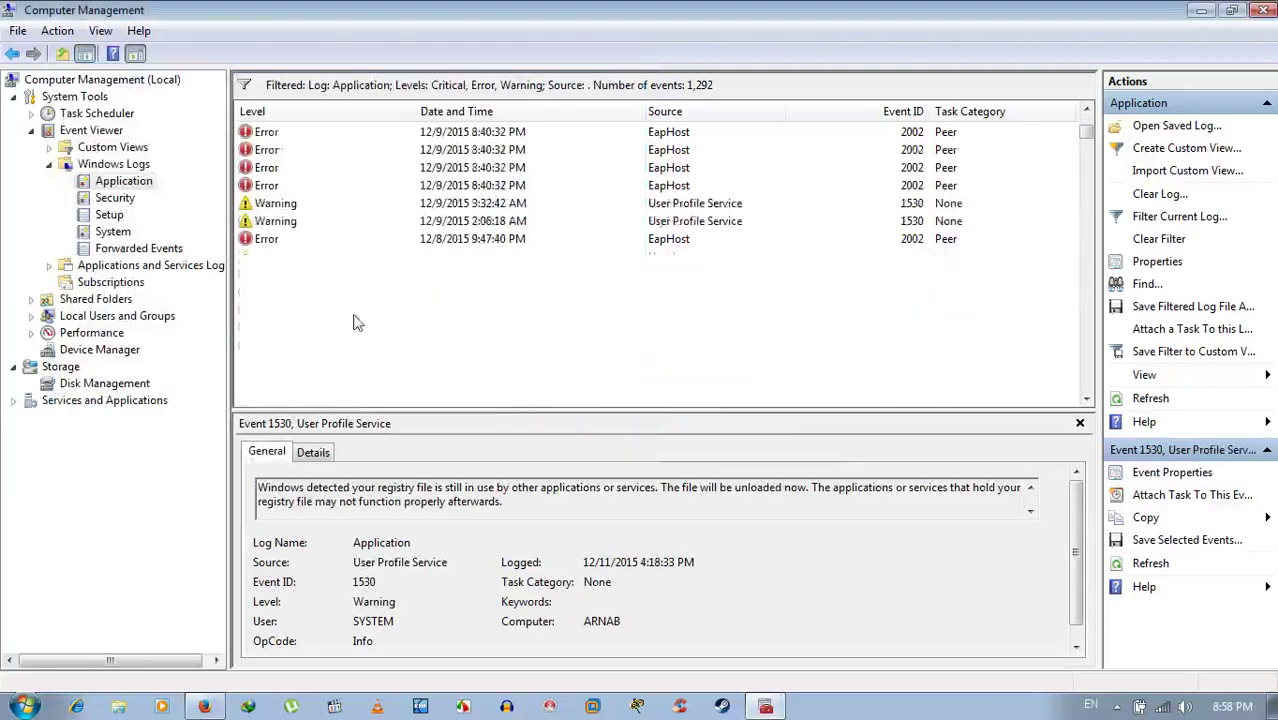
{"action": "double_click", "coordinate": [287, 257]}
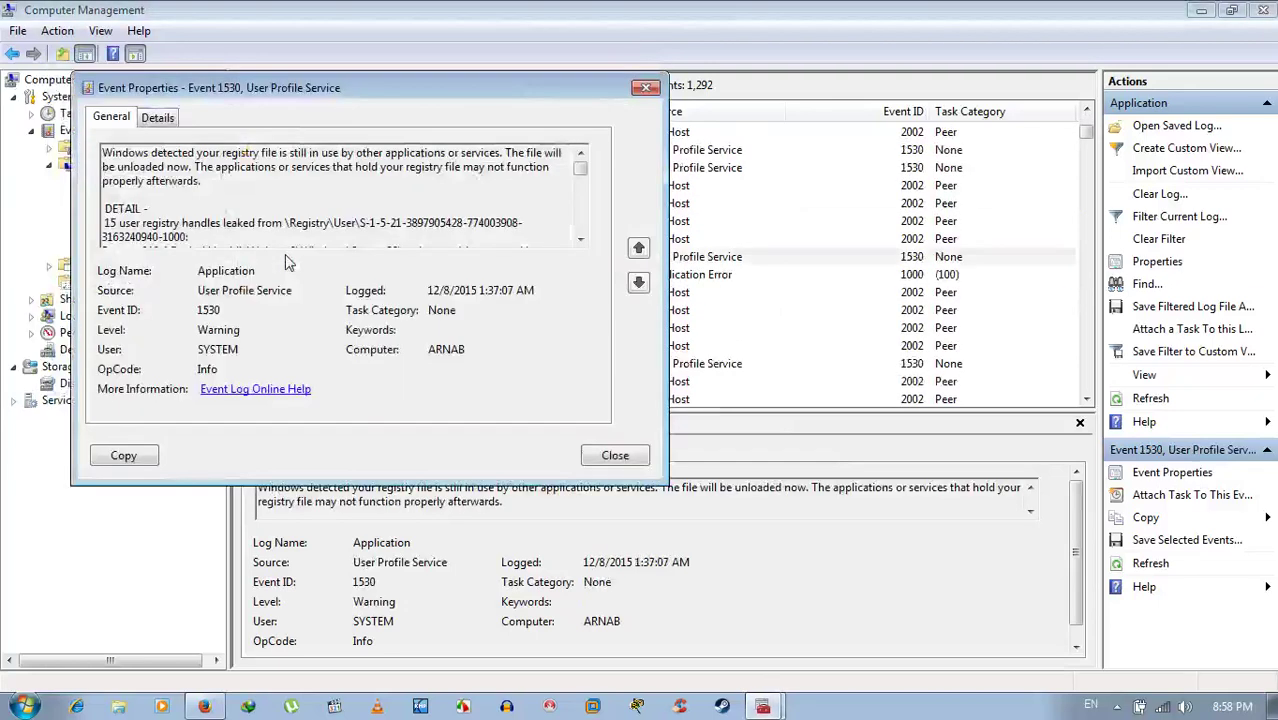
{"action": "left_click", "coordinate": [612, 455]}
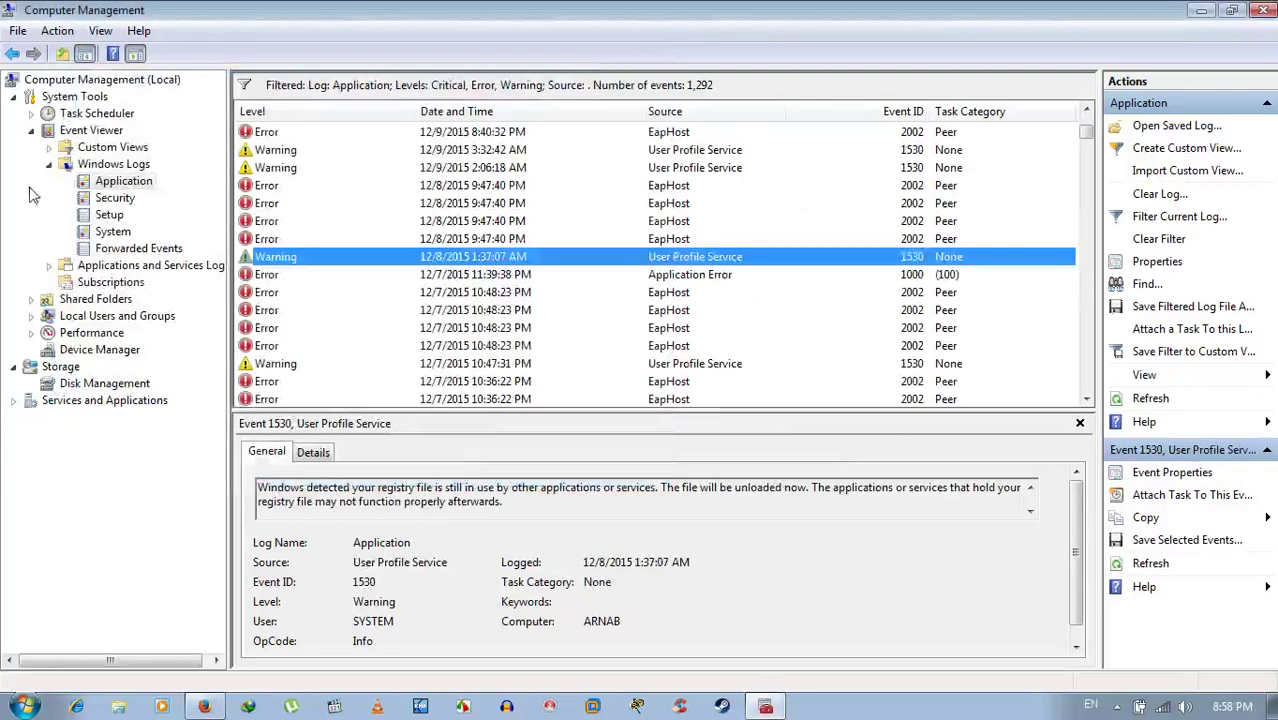
- Clear the Application log without saving its contents
{"action": "right_click", "coordinate": [110, 186]}
{"action": "left_click", "coordinate": [193, 268]}
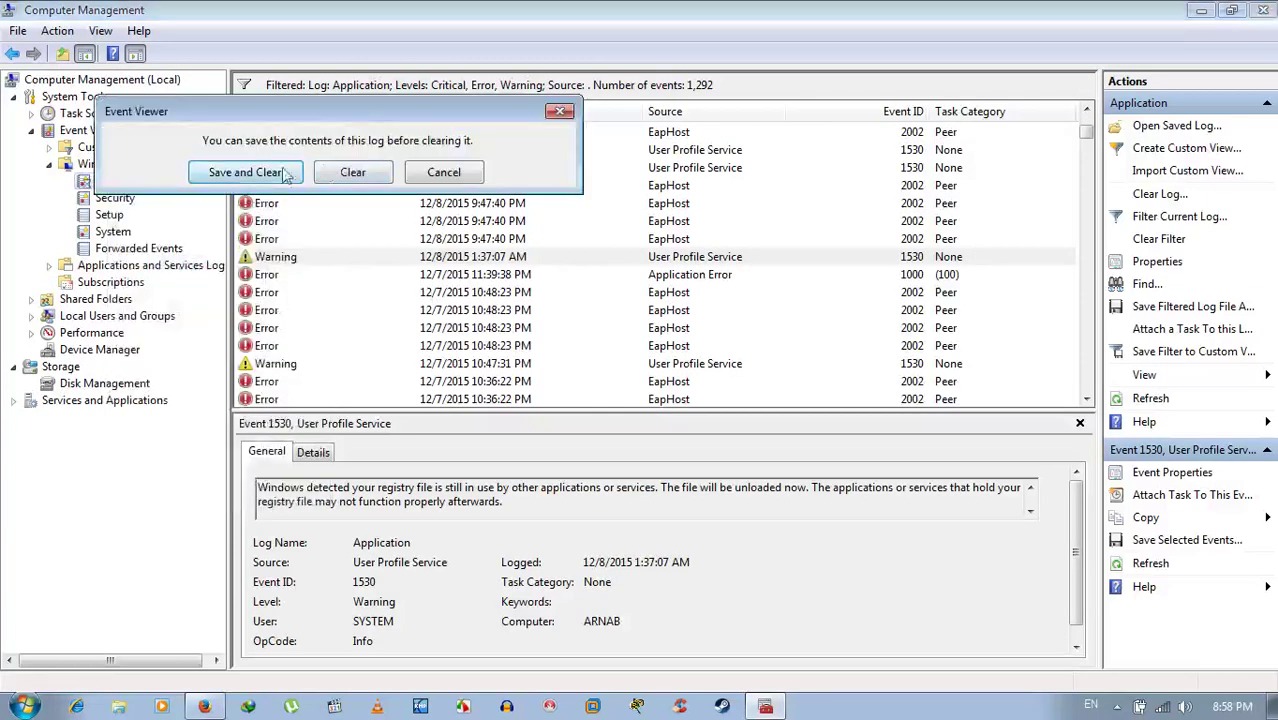
{"action": "left_click", "coordinate": [352, 175]}
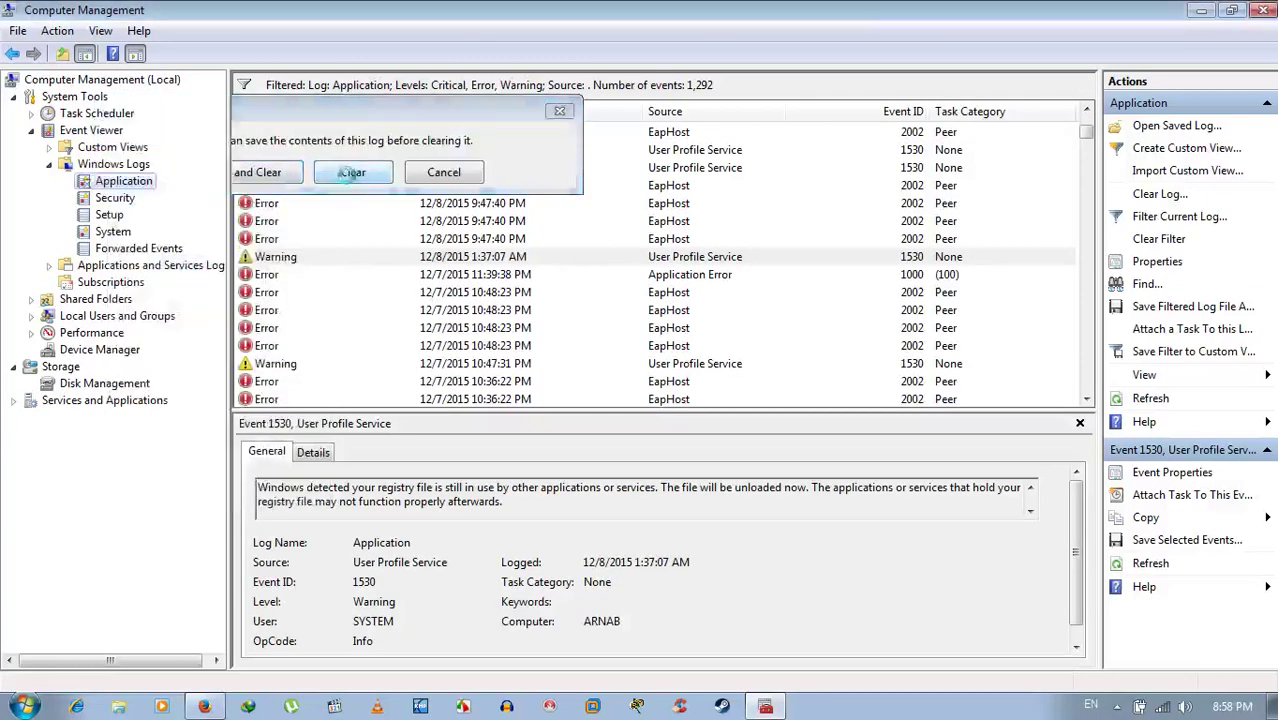
{"action": "right_click", "coordinate": [111, 184]}
{"action": "left_click", "coordinate": [586, 277]}
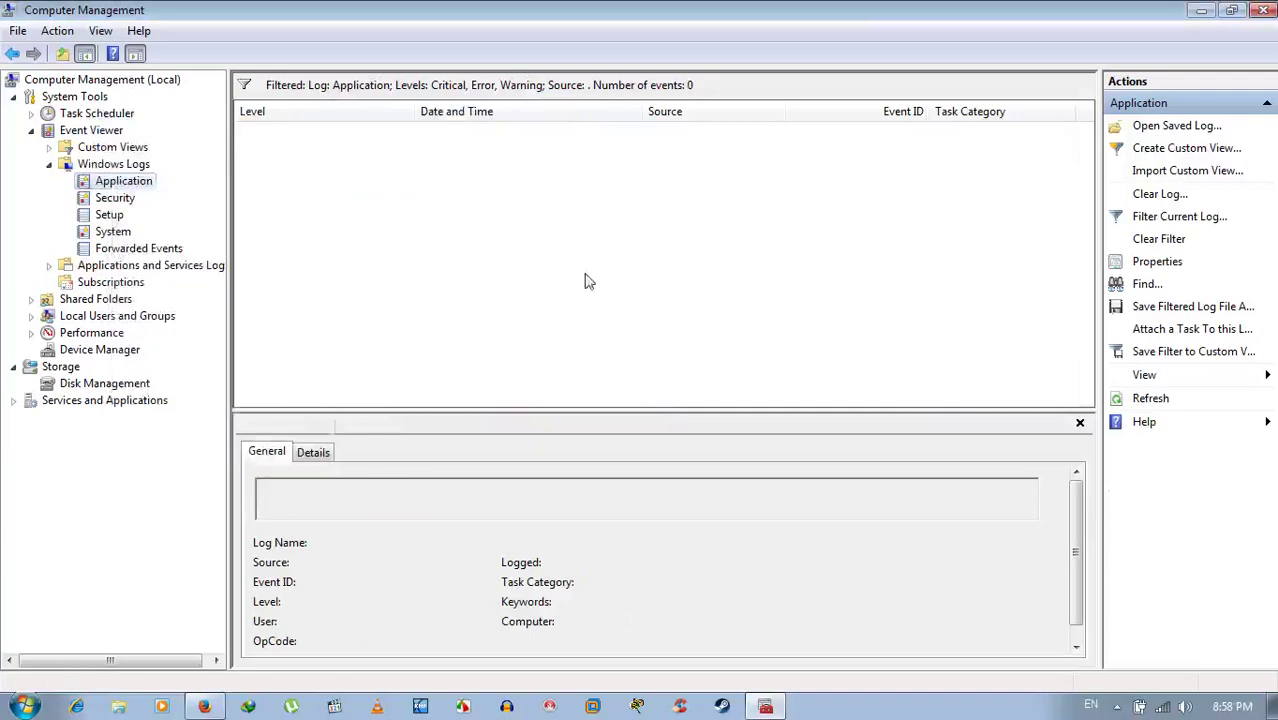
- Clear the emptied Application log a second time, again without saving
{"action": "right_click", "coordinate": [113, 182]}
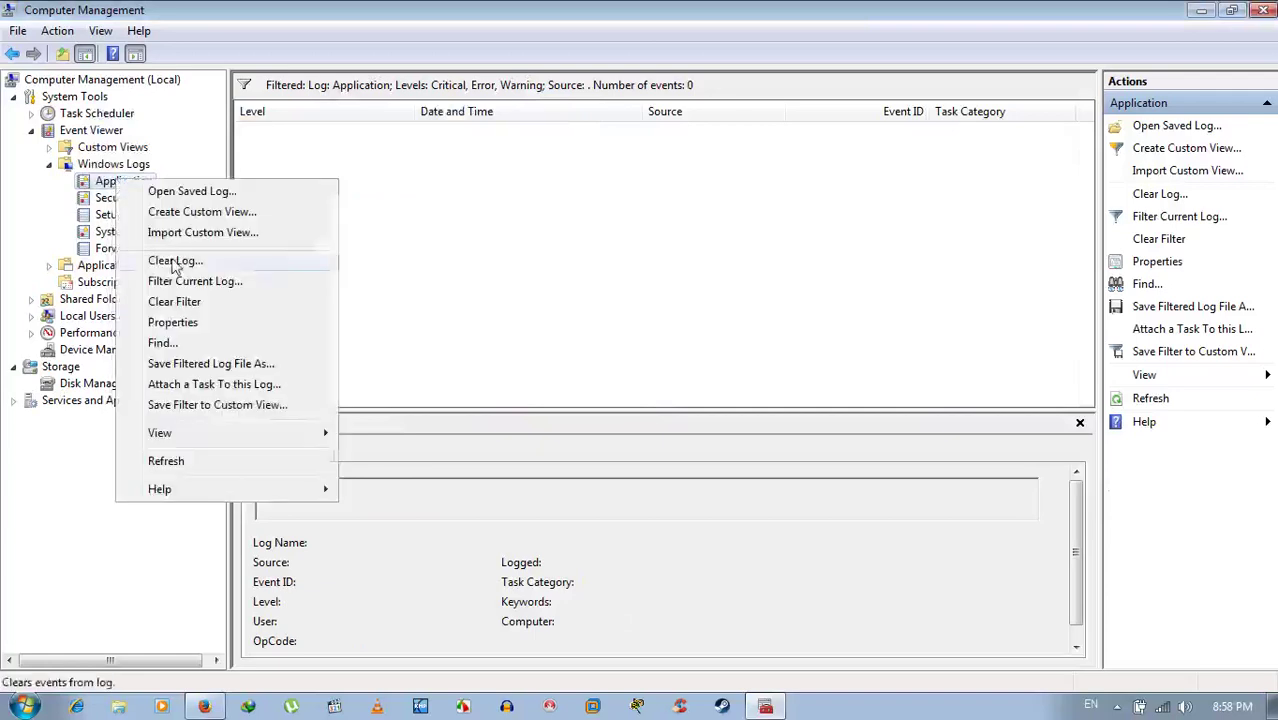
{"action": "left_click", "coordinate": [172, 260]}
{"action": "left_click", "coordinate": [367, 198]}
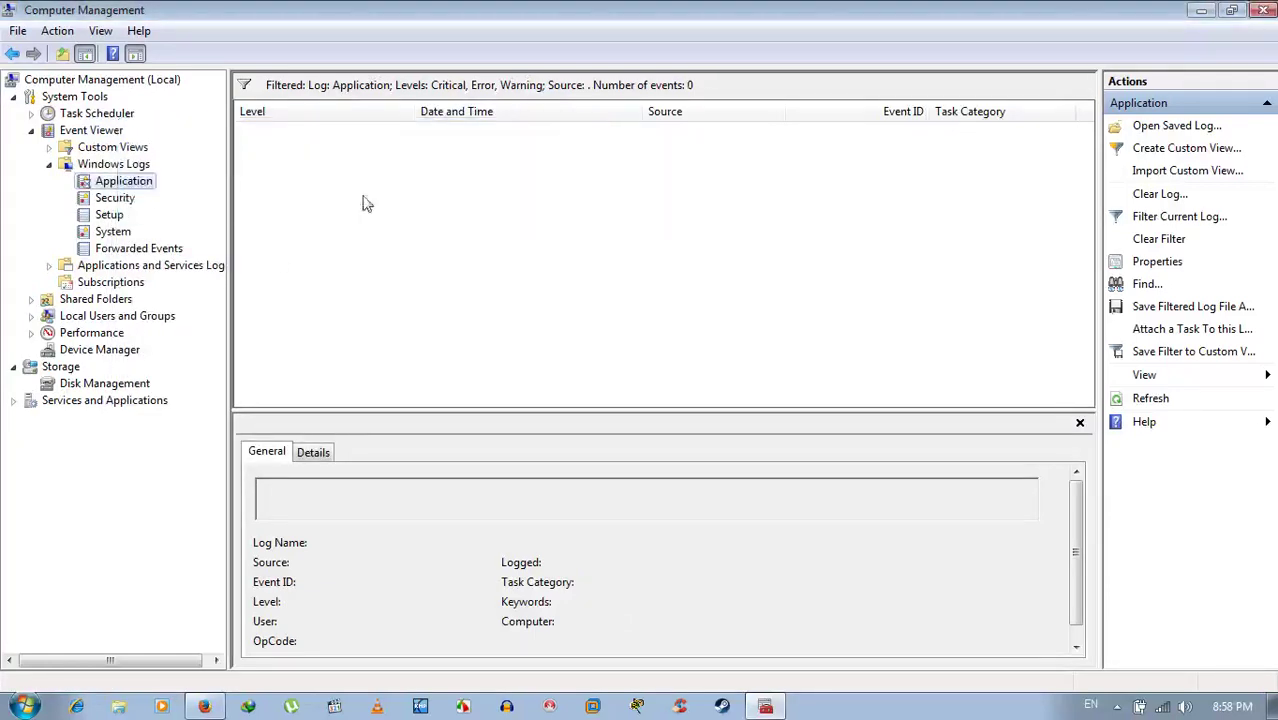
- Open the System log, examine the properties of its newest event, browse through the following events, and close the properties
{"action": "left_click", "coordinate": [113, 233]}
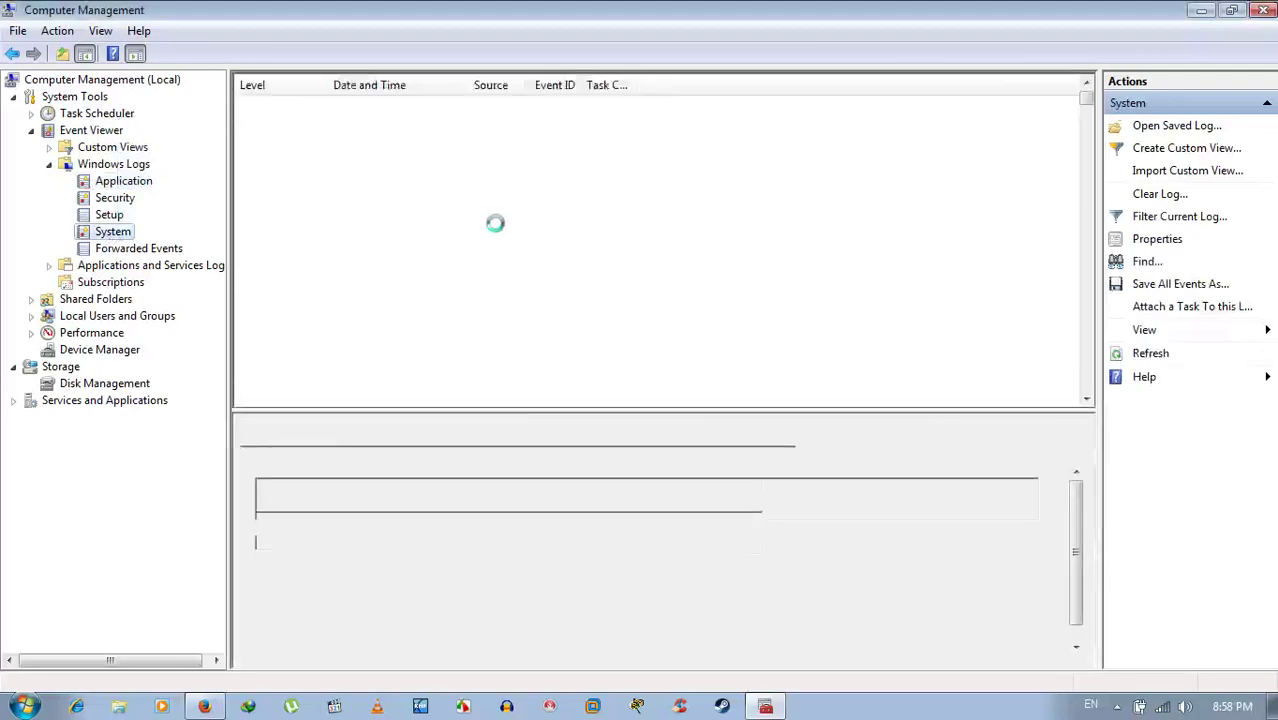
{"action": "right_click", "coordinate": [119, 236]}
{"action": "left_click", "coordinate": [543, 130]}
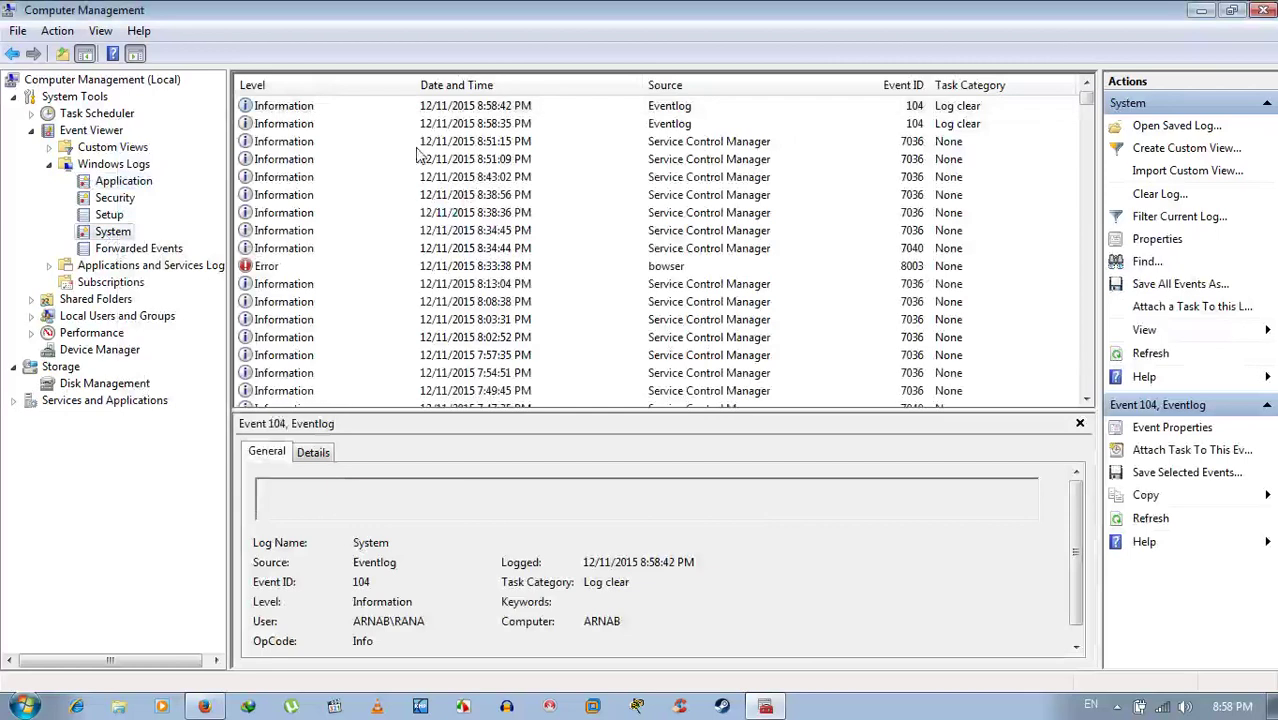
{"action": "left_click", "coordinate": [540, 141]}
{"action": "double_click", "coordinate": [306, 110]}
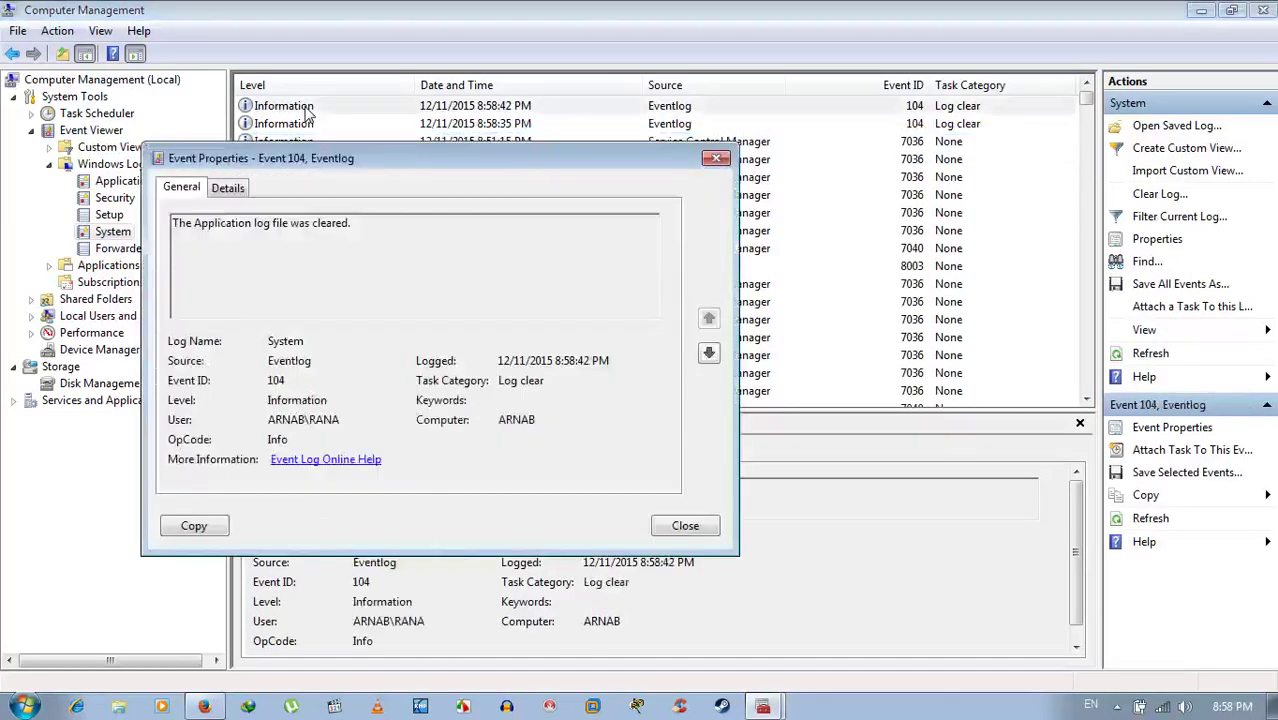
{"action": "left_click", "coordinate": [709, 353]}
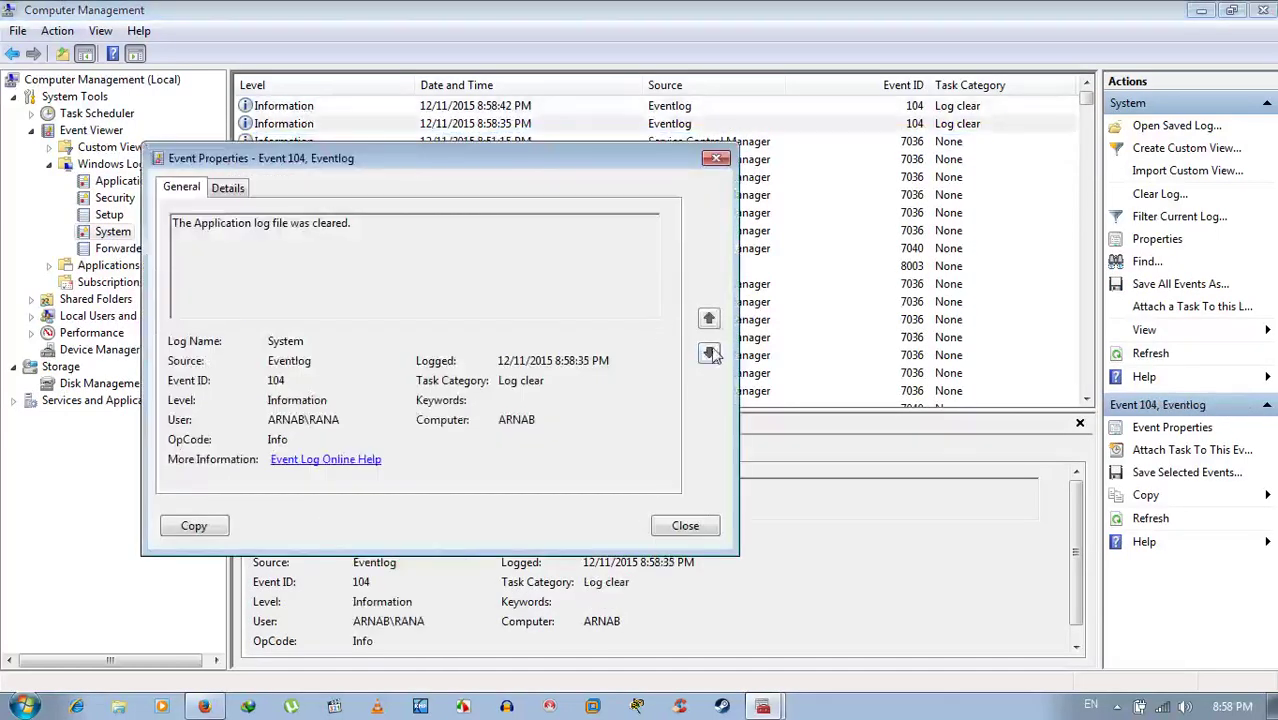
{"action": "left_click", "coordinate": [709, 353]}
{"action": "left_click", "coordinate": [709, 353]}
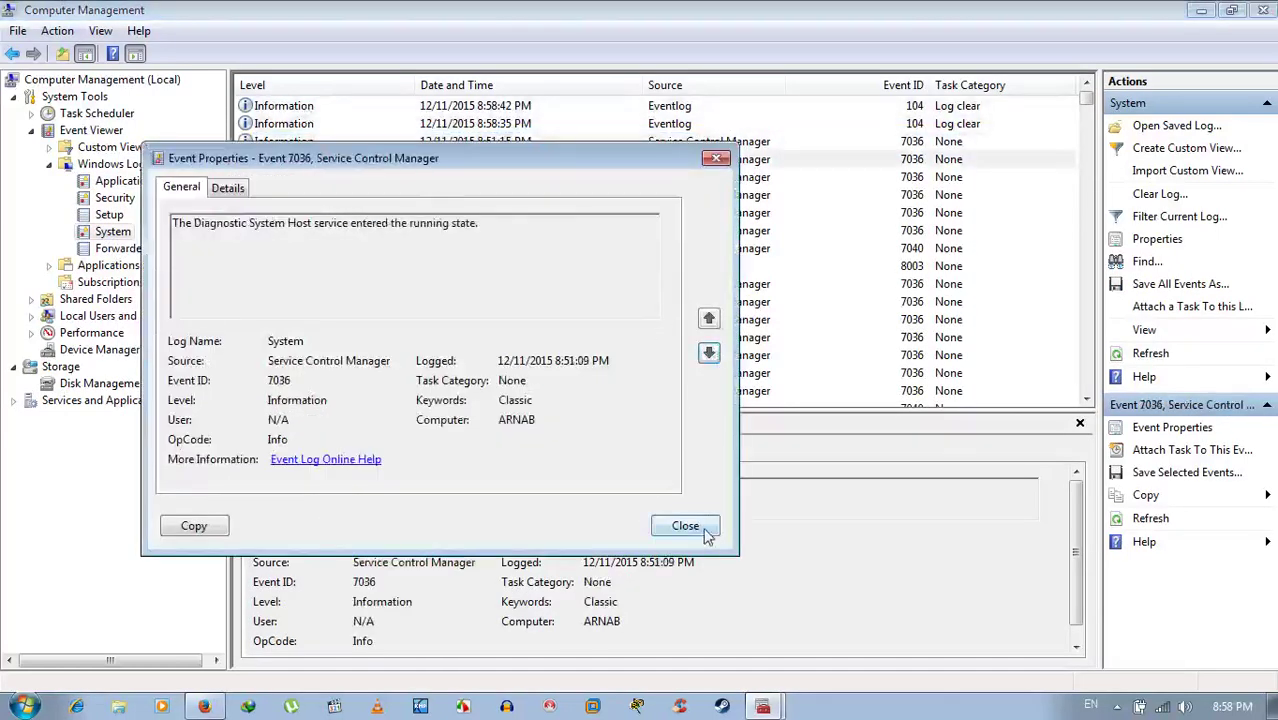
{"action": "left_click", "coordinate": [685, 525]}
- Filter the System log to show only Critical, Error and Warning events
{"action": "right_click", "coordinate": [125, 235]}
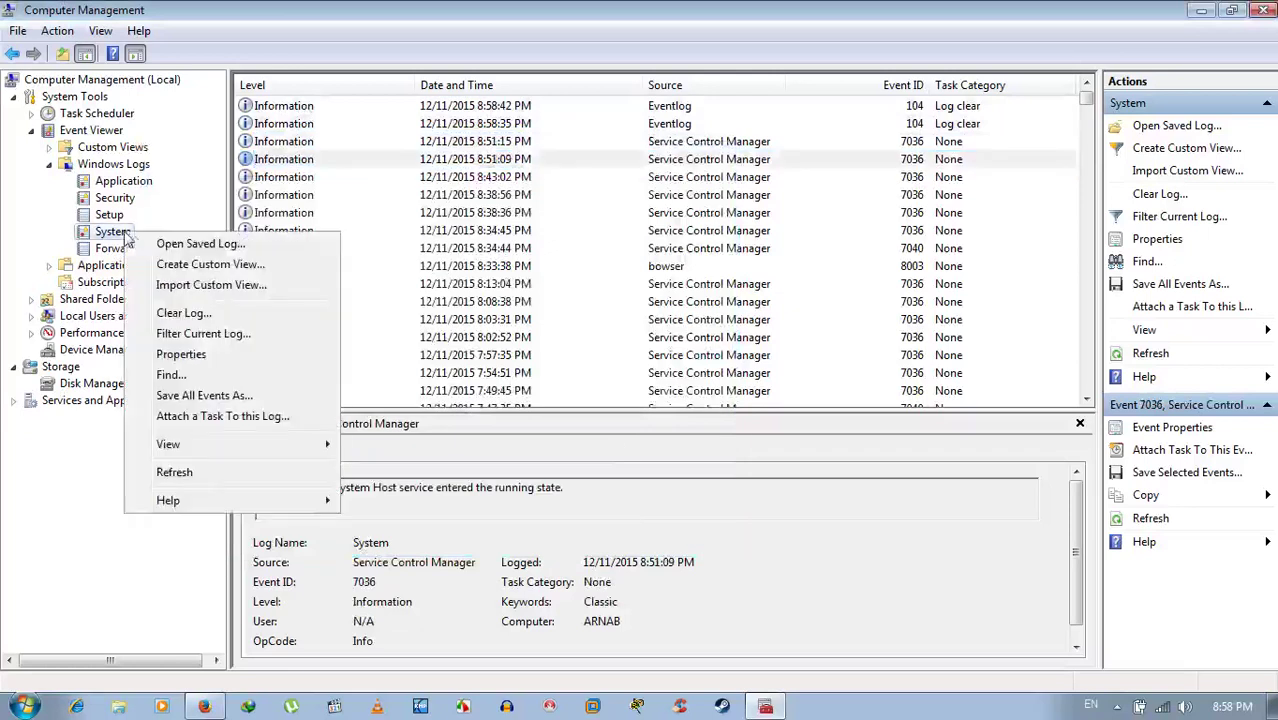
{"action": "left_click", "coordinate": [200, 334]}
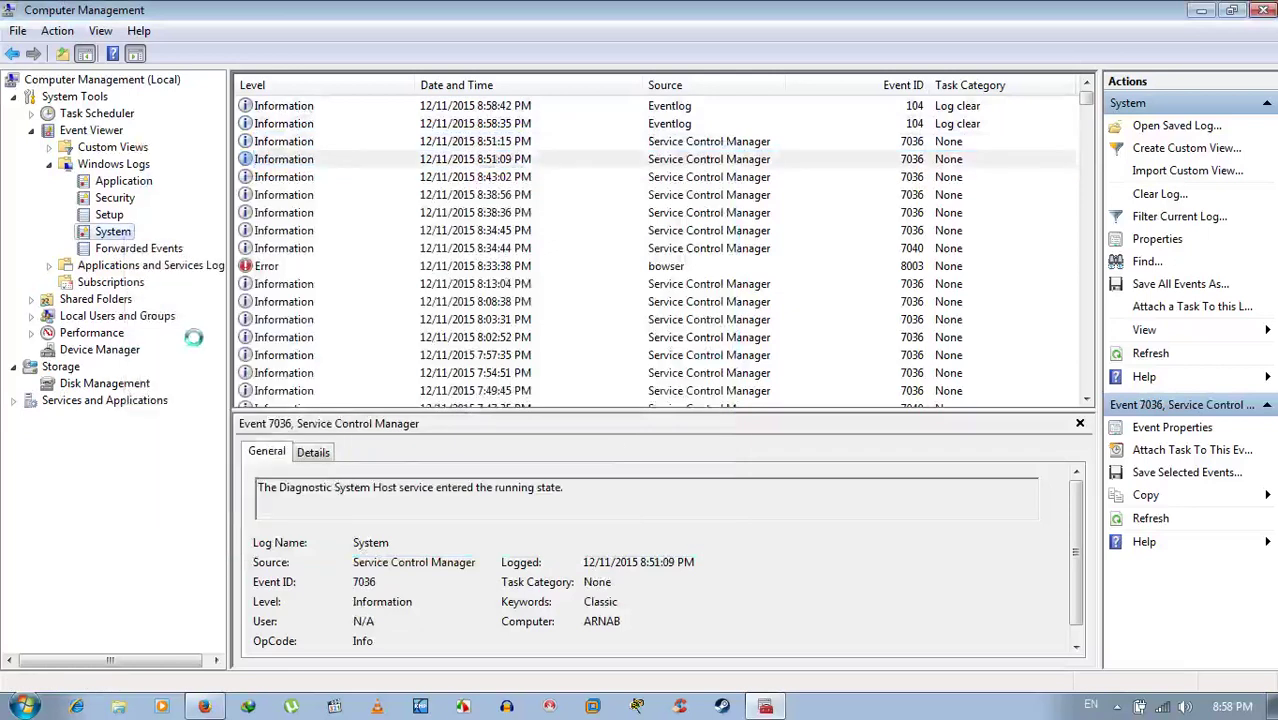
{"action": "left_click", "coordinate": [506, 216]}
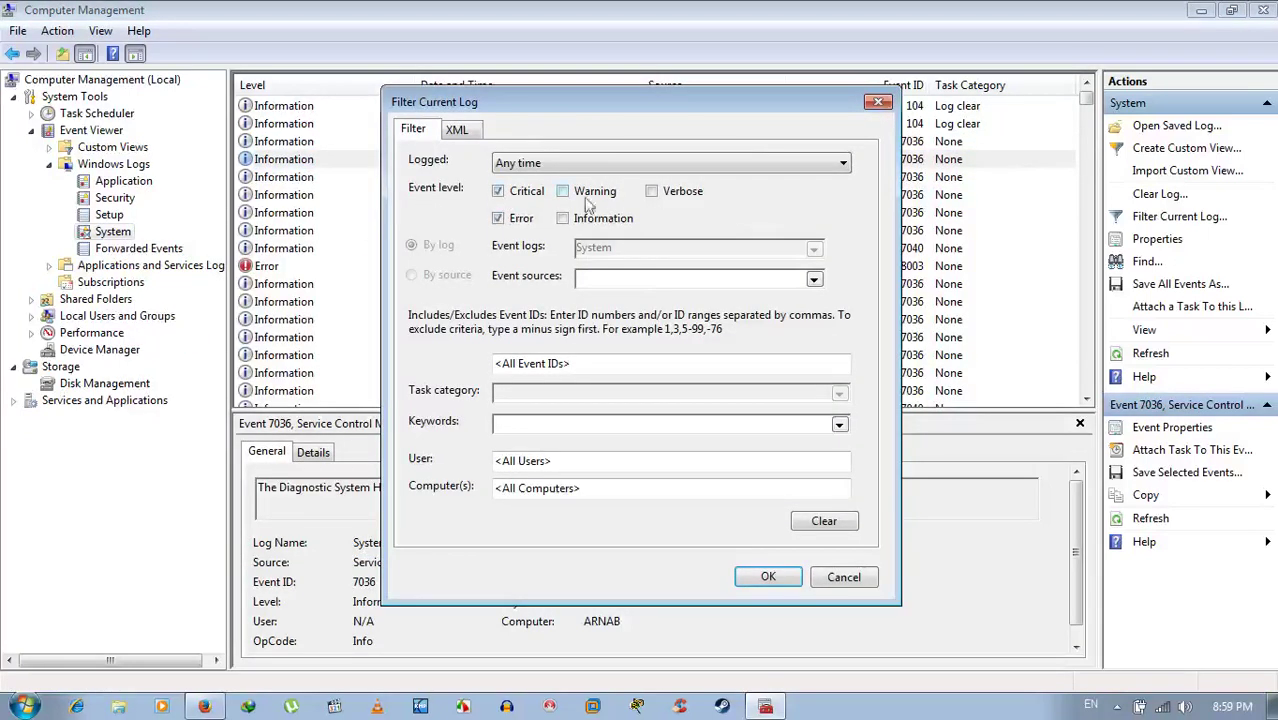
{"action": "left_click", "coordinate": [594, 195]}
{"action": "left_click", "coordinate": [766, 577]}
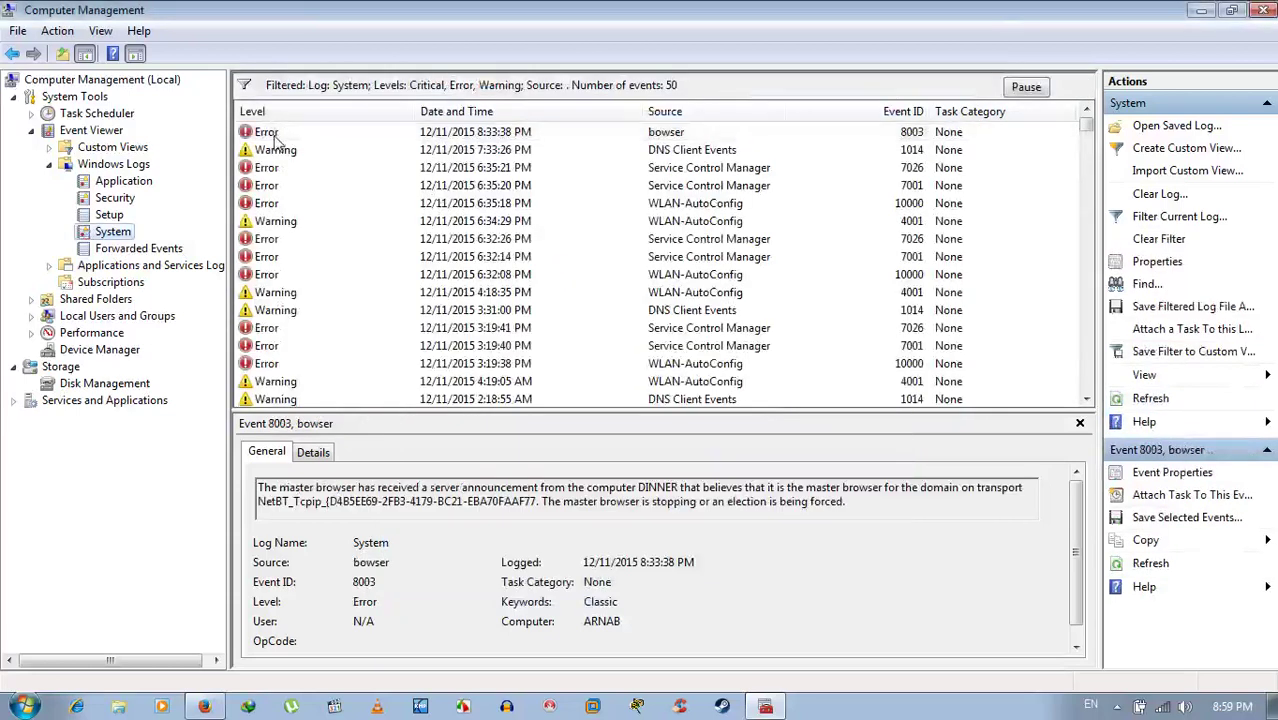
- Examine the properties of the first filtered System event, the bowser error, browse through the neighbouring events, and close them
{"action": "double_click", "coordinate": [279, 138]}
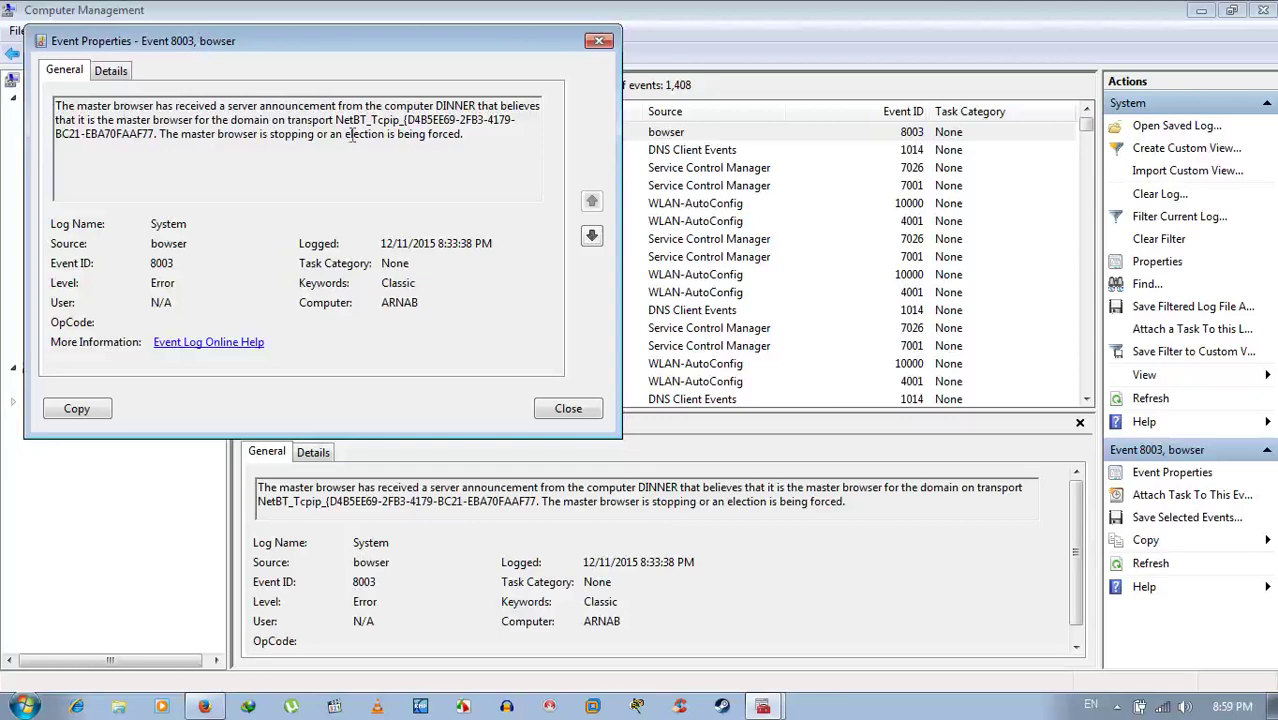
{"action": "left_click", "coordinate": [591, 237]}
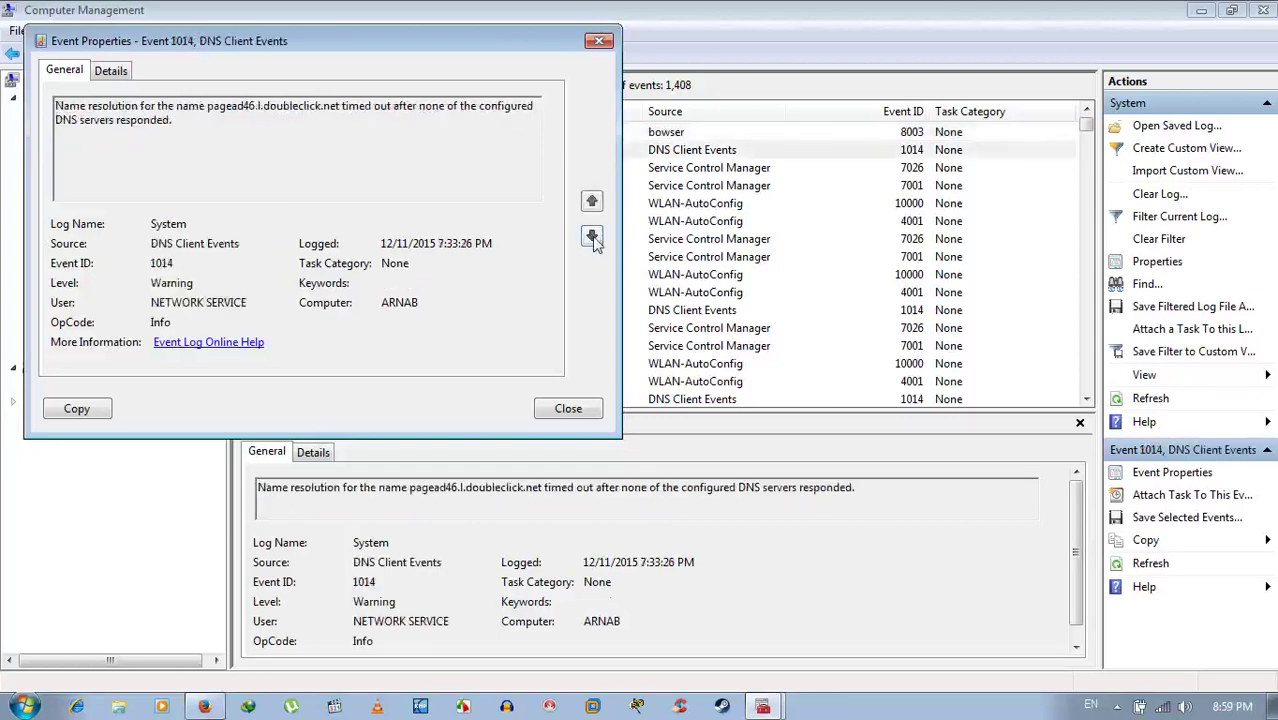
{"action": "left_click", "coordinate": [591, 237]}
{"action": "left_click", "coordinate": [591, 237]}
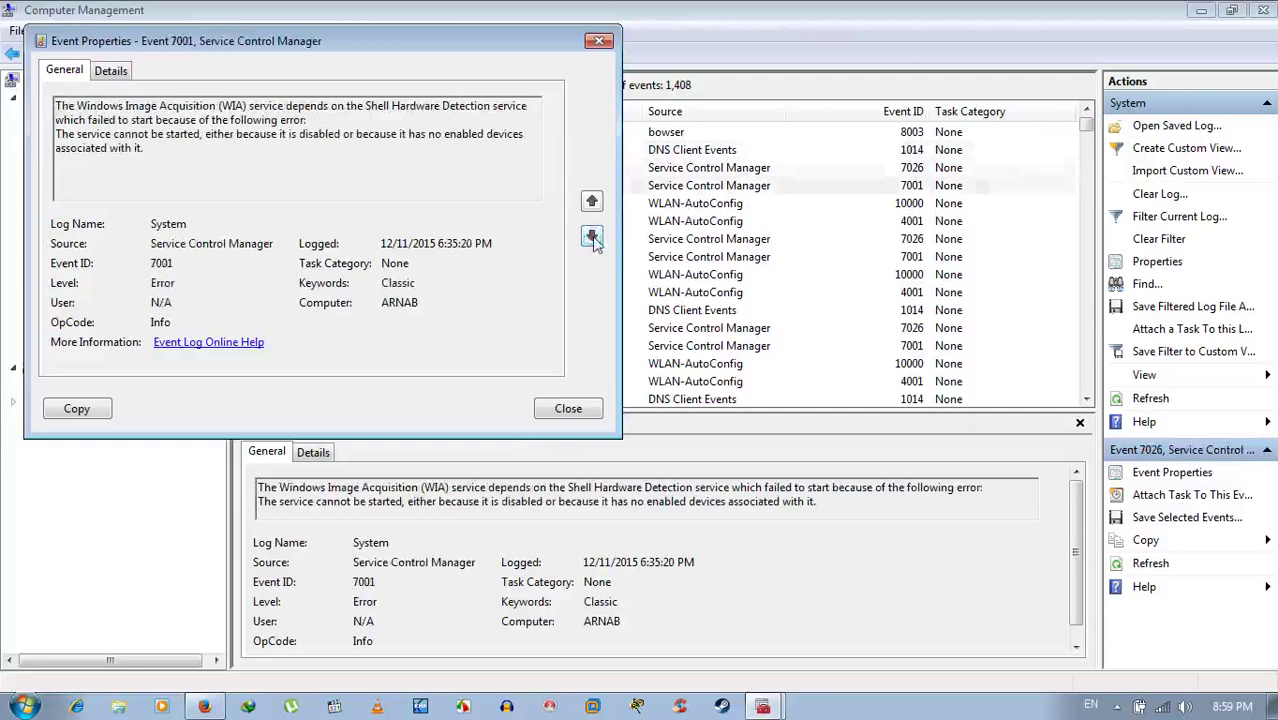
{"action": "left_click", "coordinate": [600, 205]}
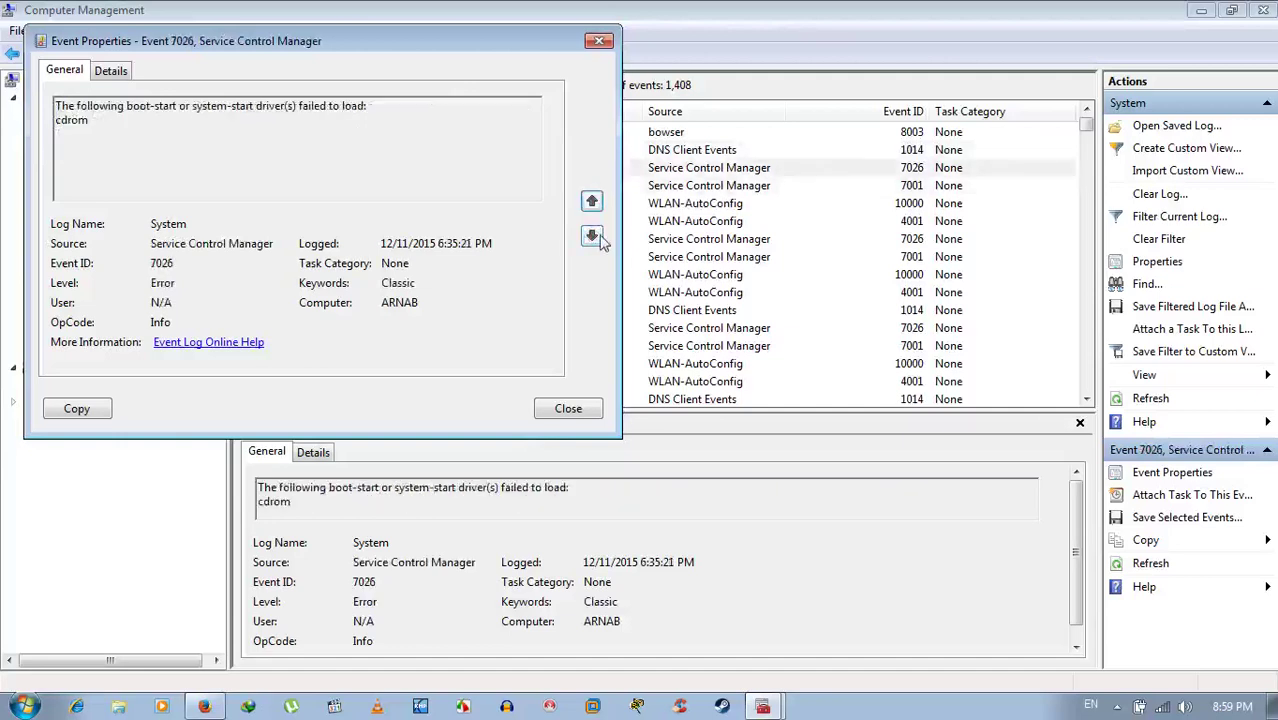
{"action": "left_click", "coordinate": [599, 241]}
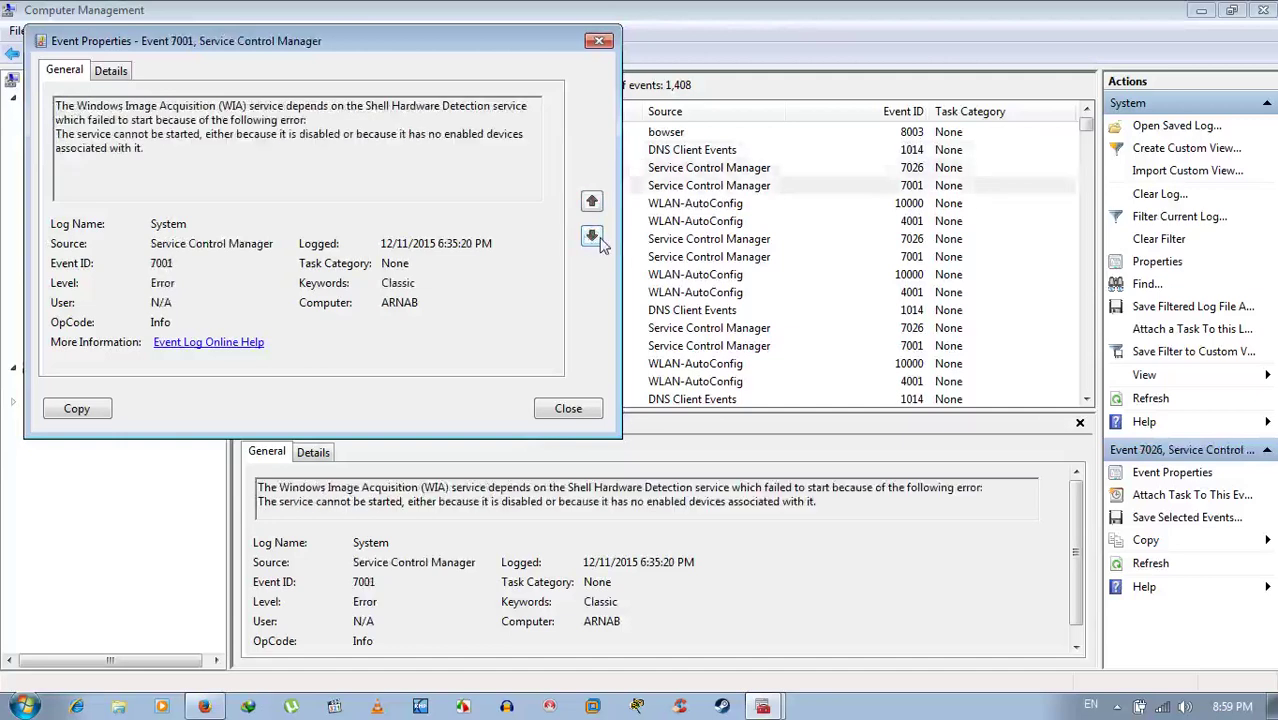
{"action": "left_click", "coordinate": [592, 236]}
{"action": "left_click", "coordinate": [592, 236]}
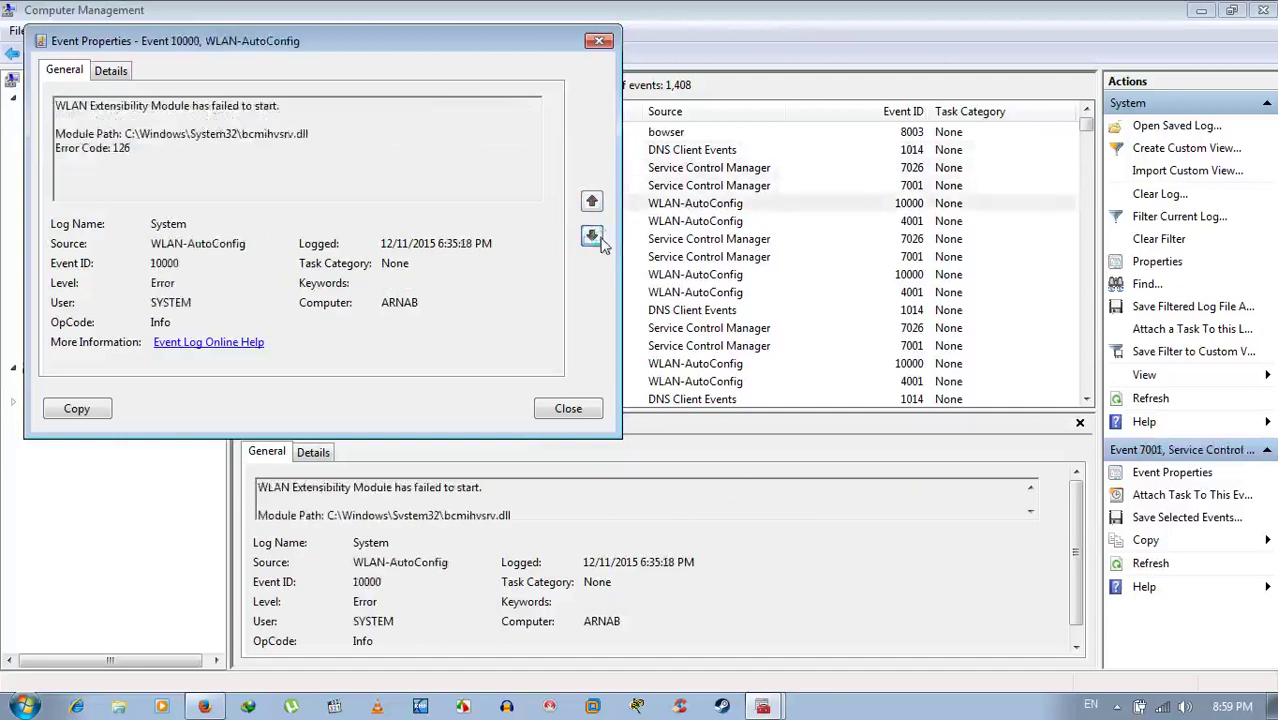
{"action": "left_click", "coordinate": [567, 409]}
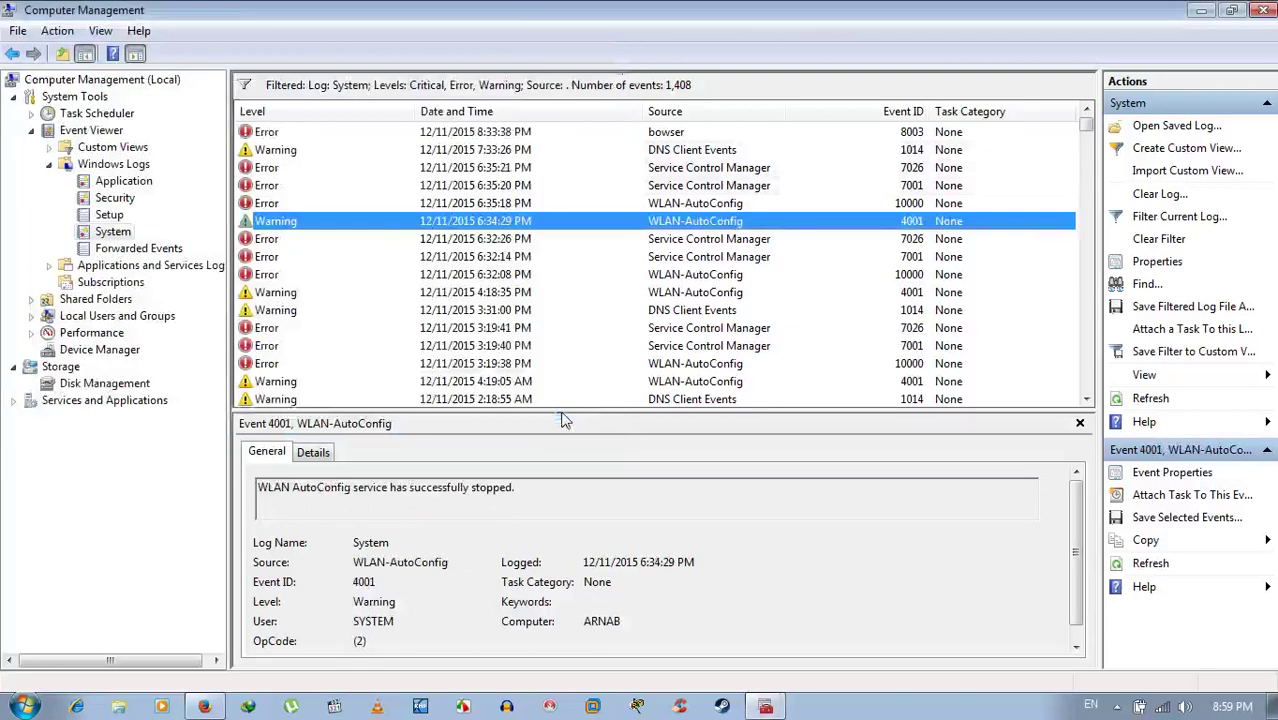
- View the properties of the WLAN-AutoConfig warning logged on 12/10/2015 at 3:55:14 PM and of the following event, and close them
{"action": "scroll", "coordinate": [313, 313], "scroll_direction": "down", "scroll_amount": 5}
{"action": "double_click", "coordinate": [277, 311]}
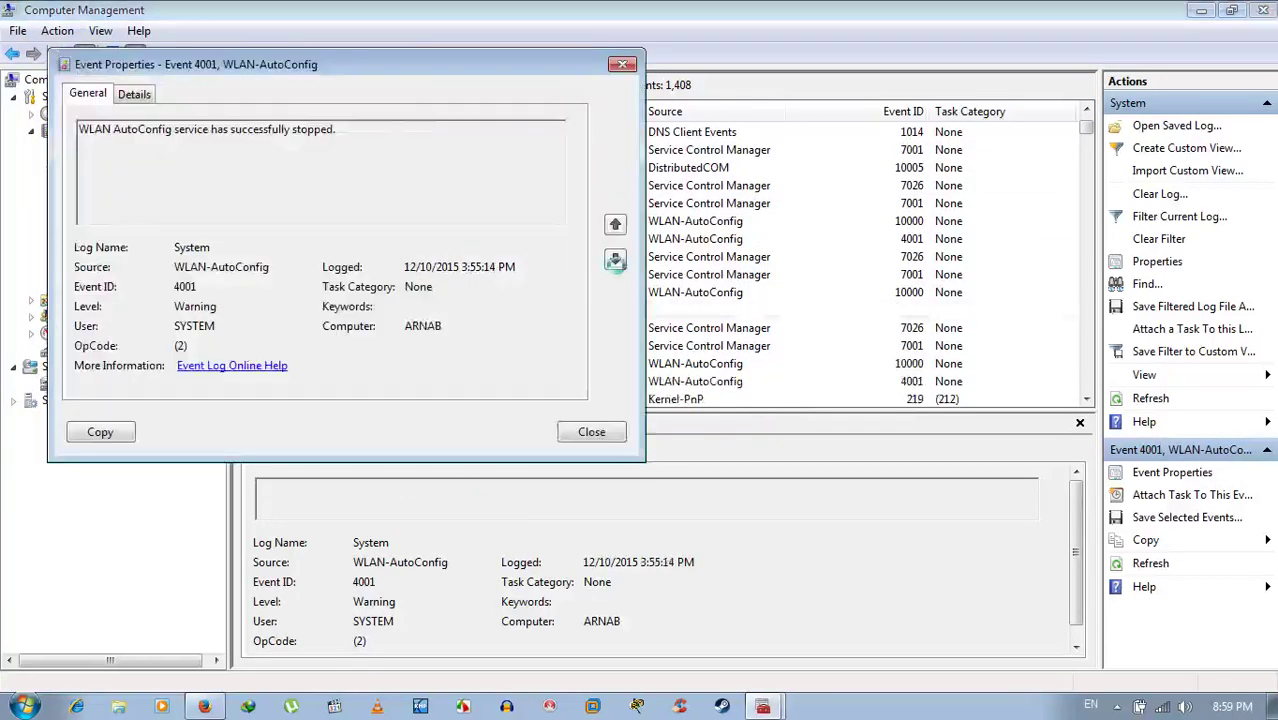
{"action": "left_click", "coordinate": [615, 259]}
{"action": "left_click", "coordinate": [591, 432]}
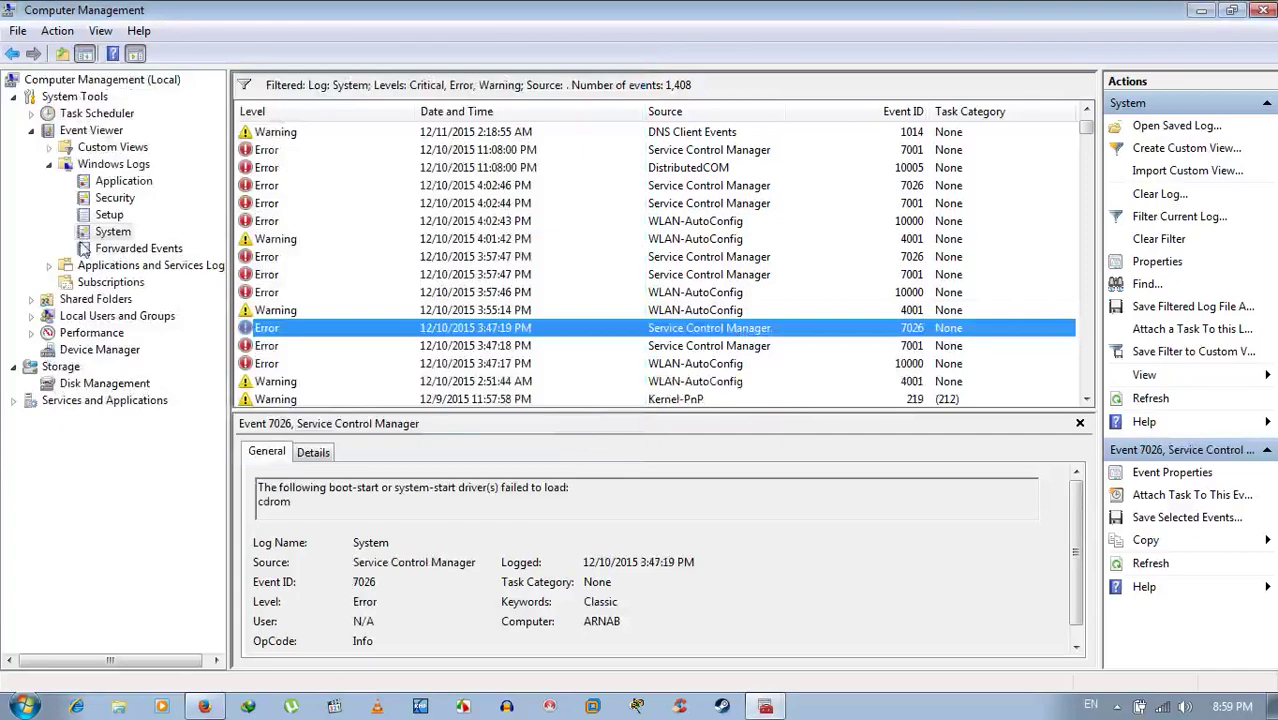
- Clear the System log without saving its contents
{"action": "right_click", "coordinate": [150, 233]}
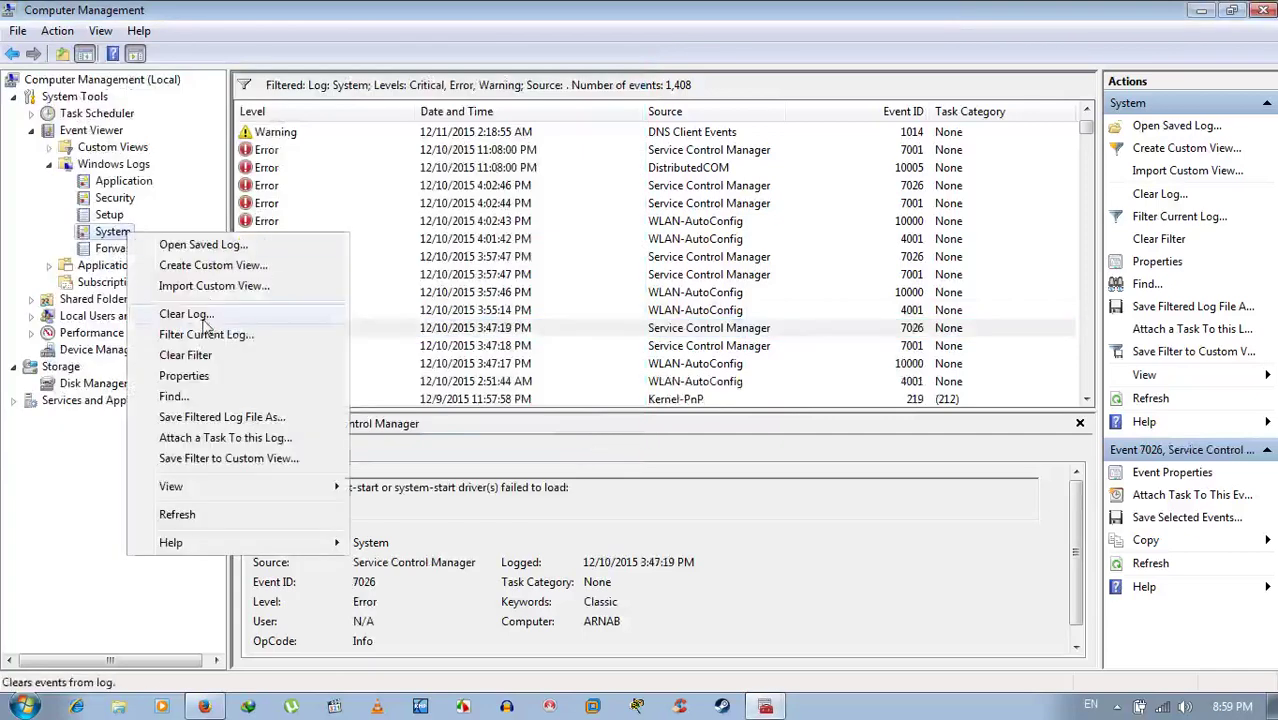
{"action": "left_click", "coordinate": [200, 234]}
{"action": "left_click", "coordinate": [332, 150]}
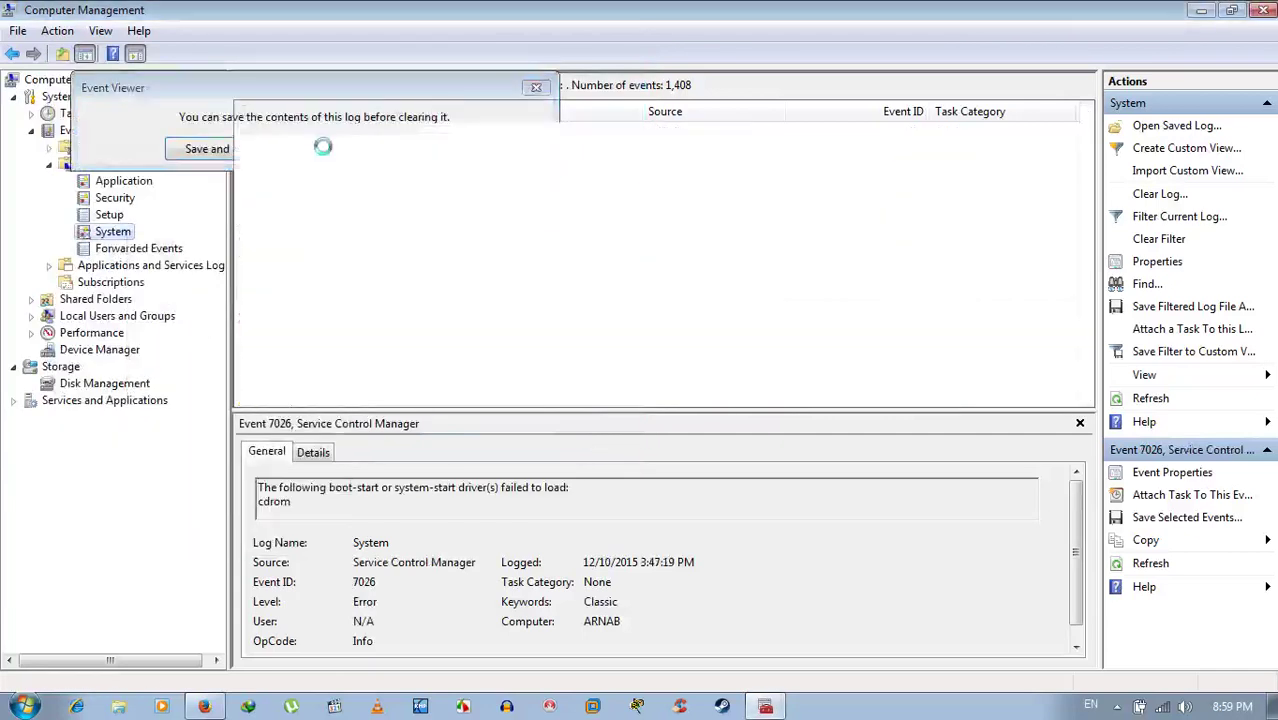
{"action": "right_click", "coordinate": [104, 238]}
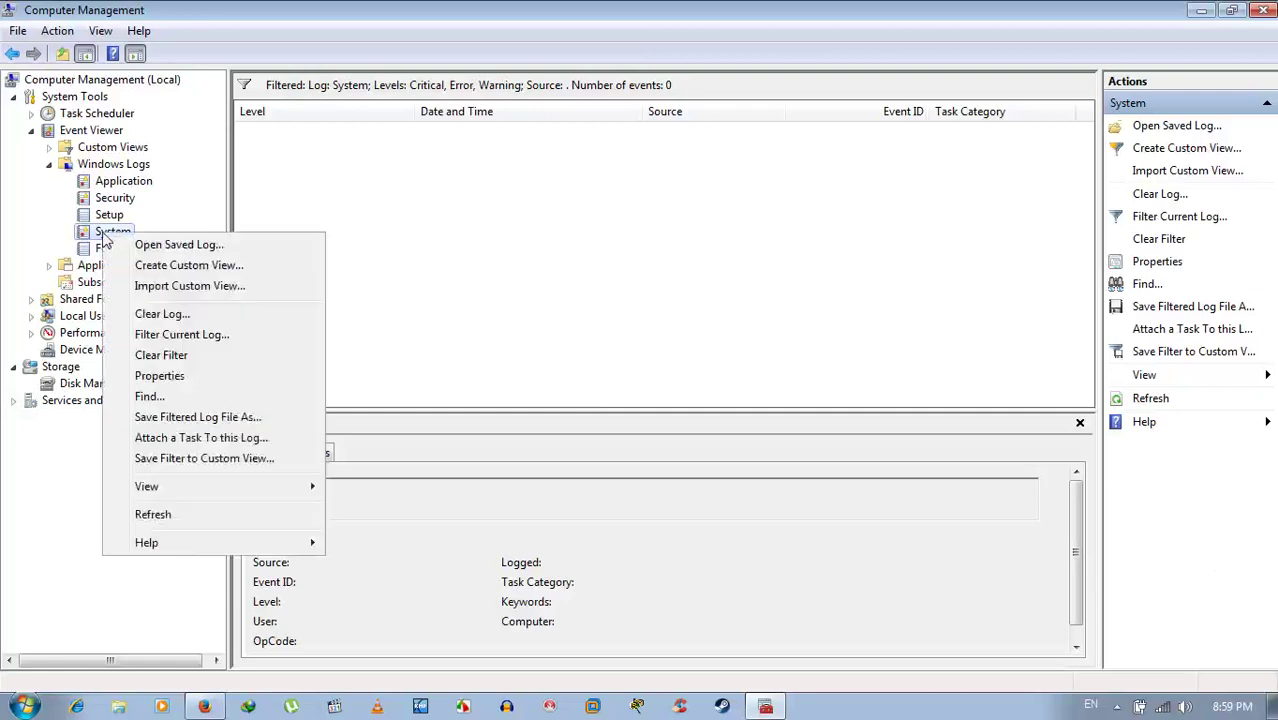
{"action": "left_click", "coordinate": [700, 222]}
- Filter the Security log to show only Critical, Error and Warning events
{"action": "left_click", "coordinate": [128, 198]}
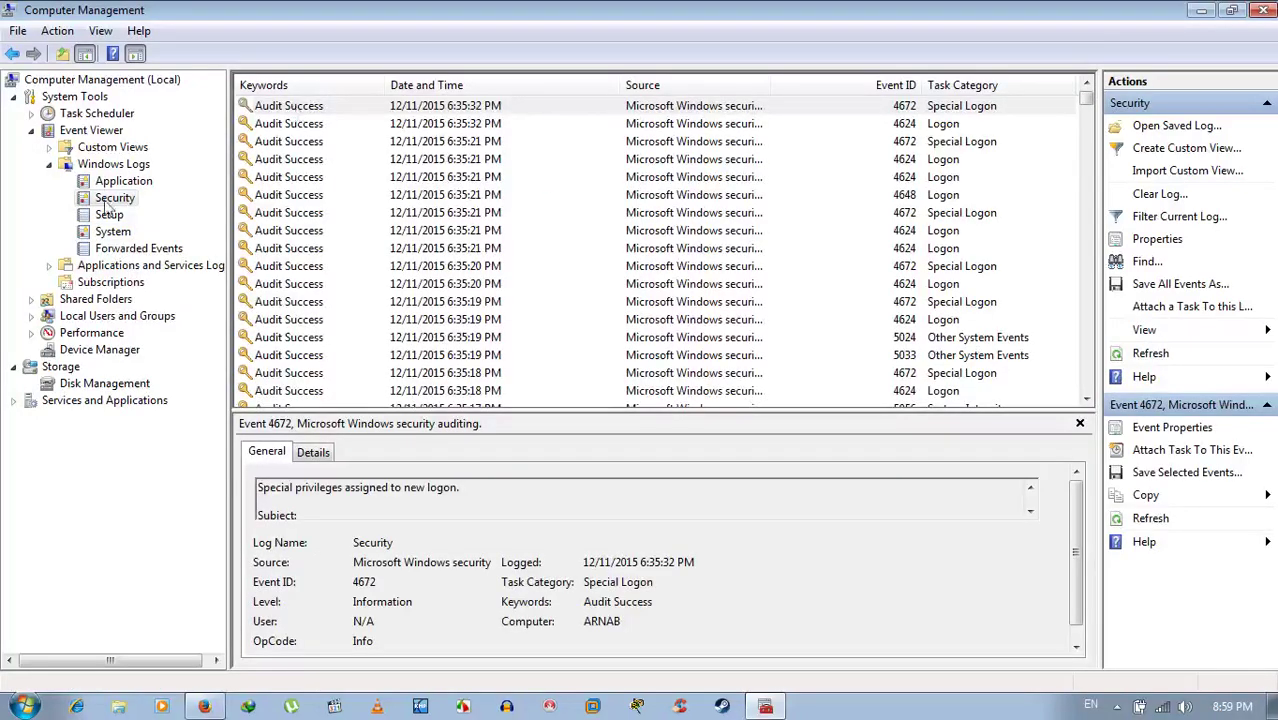
{"action": "right_click", "coordinate": [107, 203]}
{"action": "left_click", "coordinate": [205, 298]}
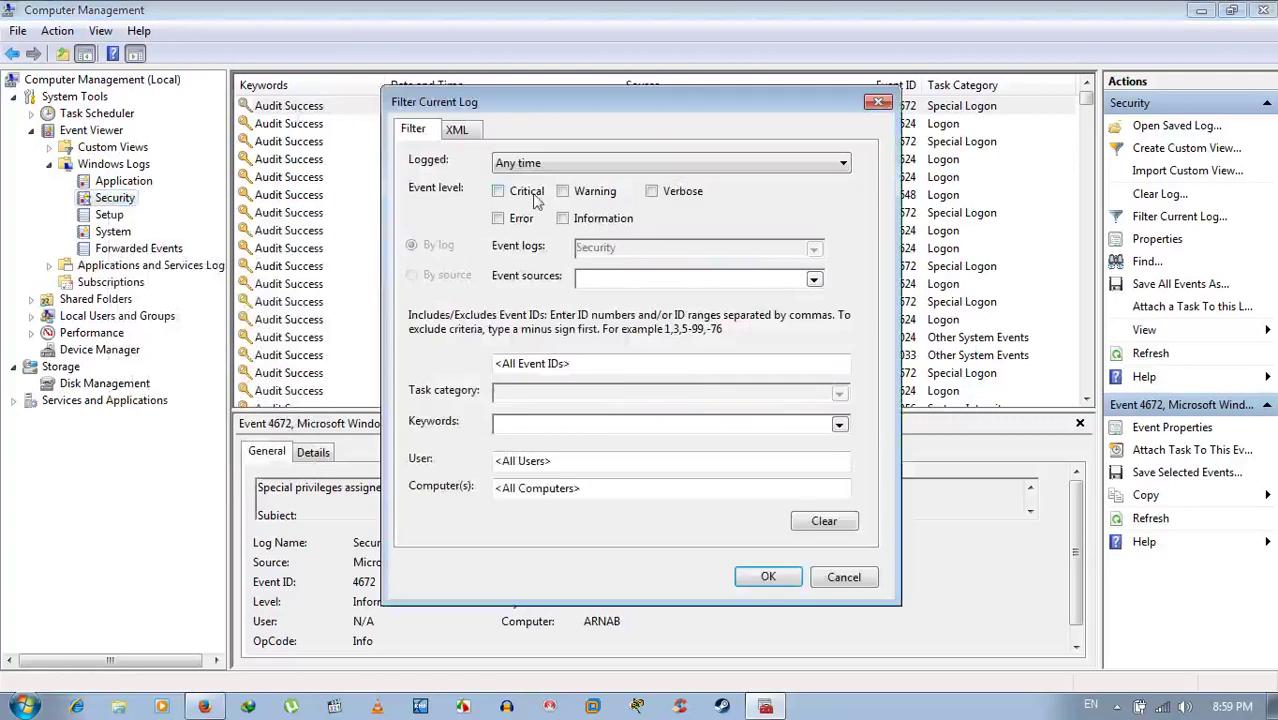
{"action": "left_click", "coordinate": [535, 196]}
{"action": "left_click", "coordinate": [530, 220]}
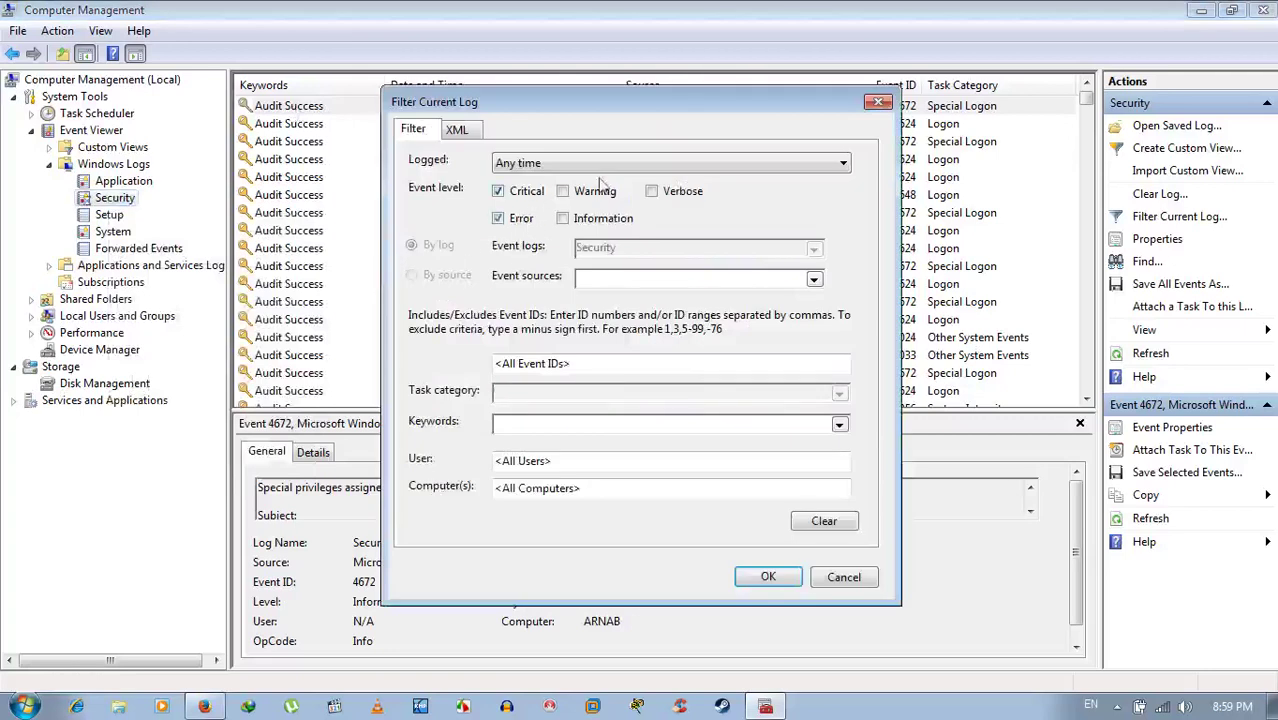
{"action": "left_click", "coordinate": [768, 577]}
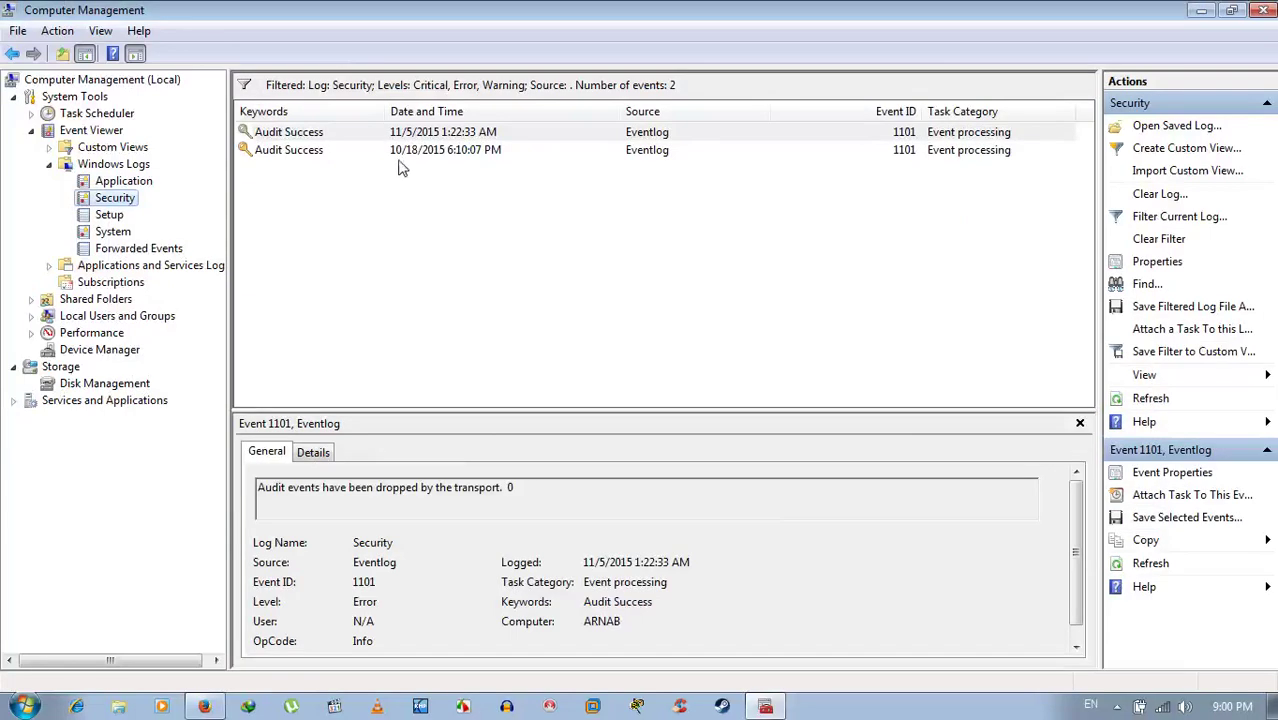
- View the properties of both filtered Security log events, and close them
{"action": "double_click", "coordinate": [290, 138]}
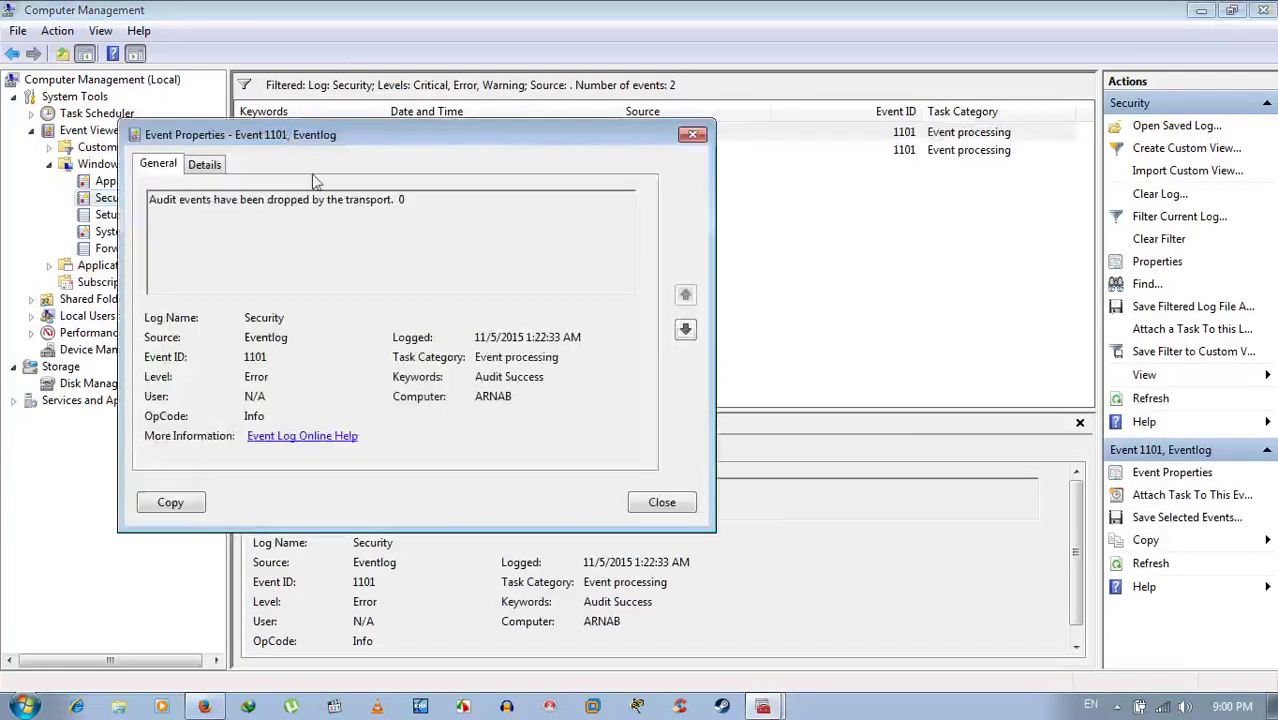
{"action": "left_click", "coordinate": [685, 330]}
{"action": "left_click", "coordinate": [662, 502]}
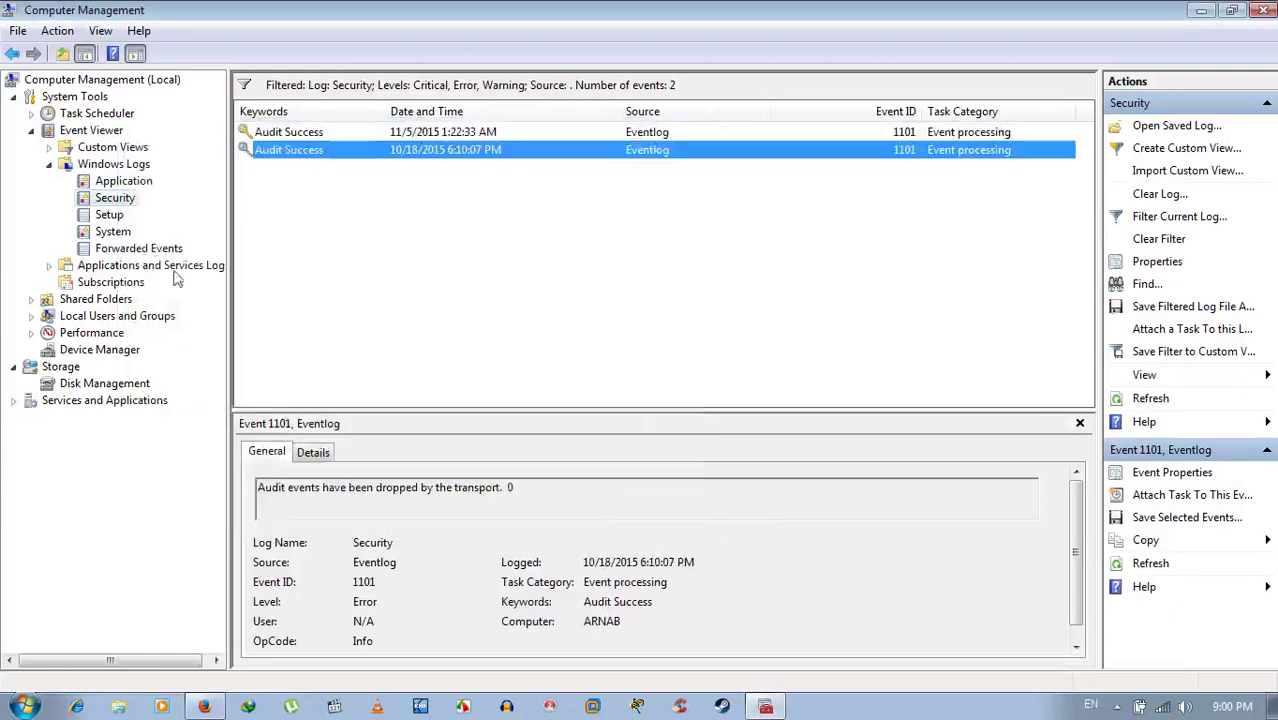
- Remove the Critical, Error and Warning level filters from the Security log
{"action": "right_click", "coordinate": [117, 203]}
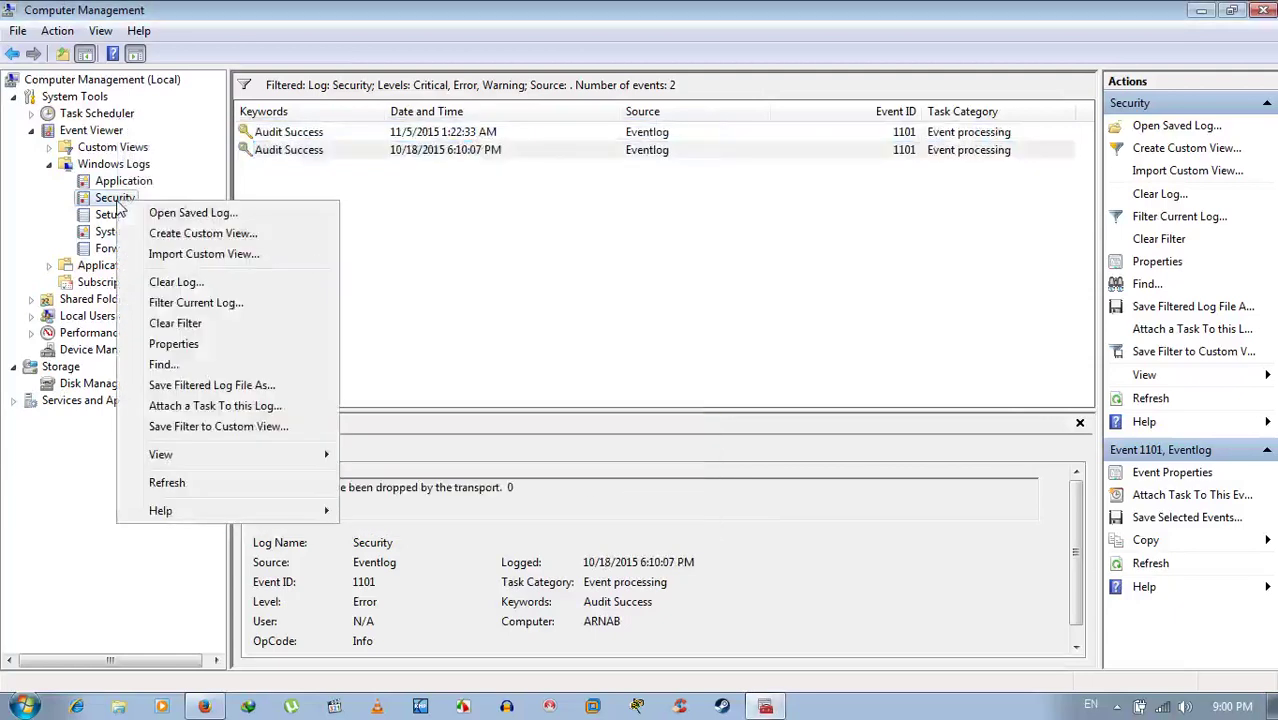
{"action": "left_click", "coordinate": [197, 302]}
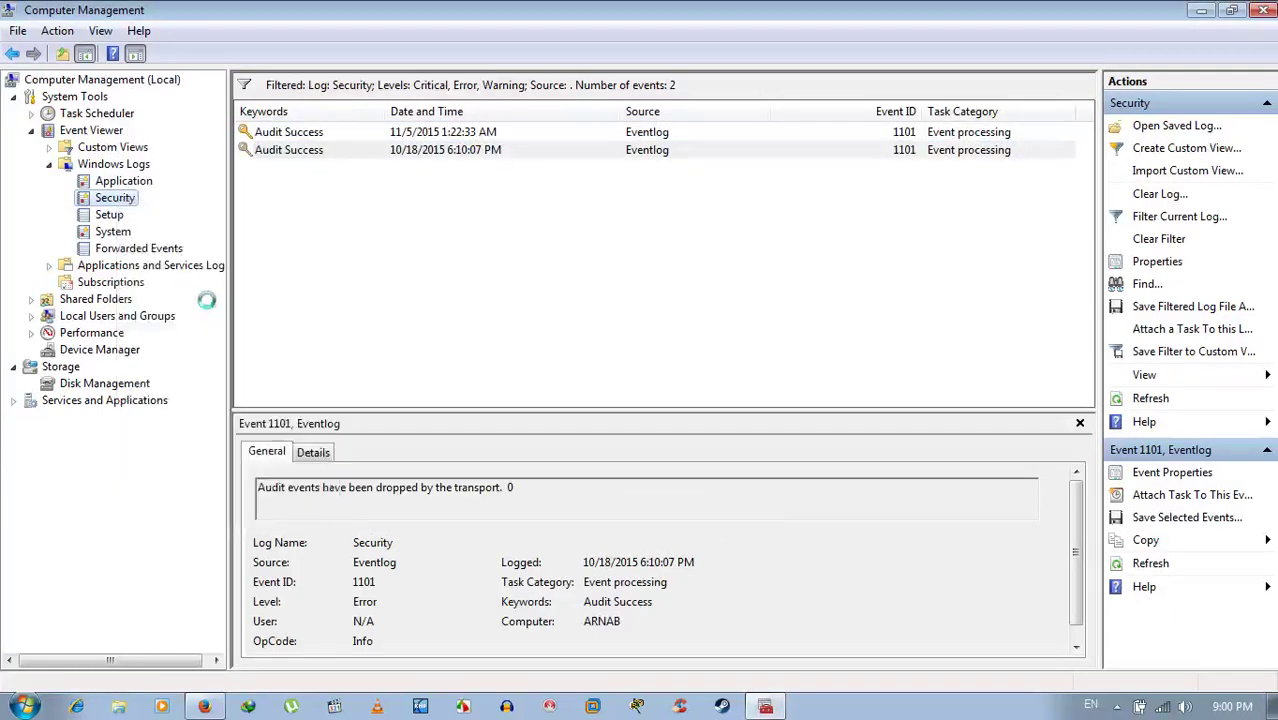
{"action": "left_click", "coordinate": [506, 191]}
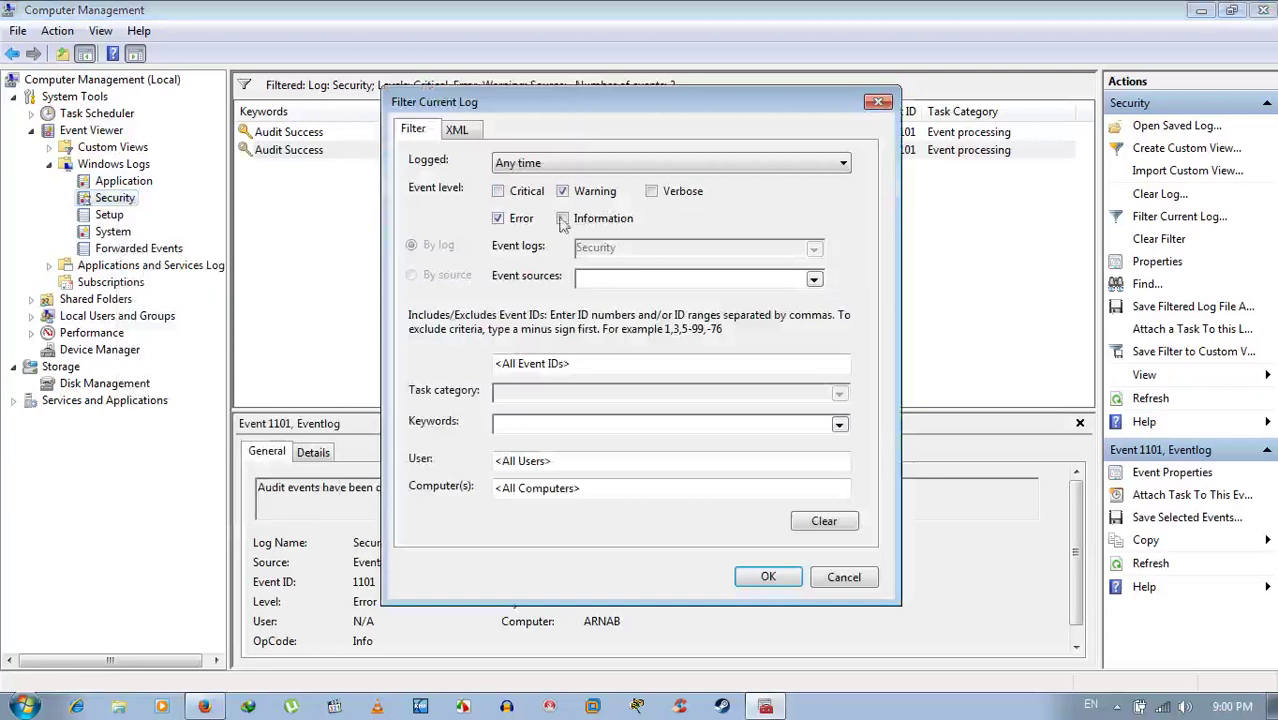
{"action": "left_click", "coordinate": [499, 219]}
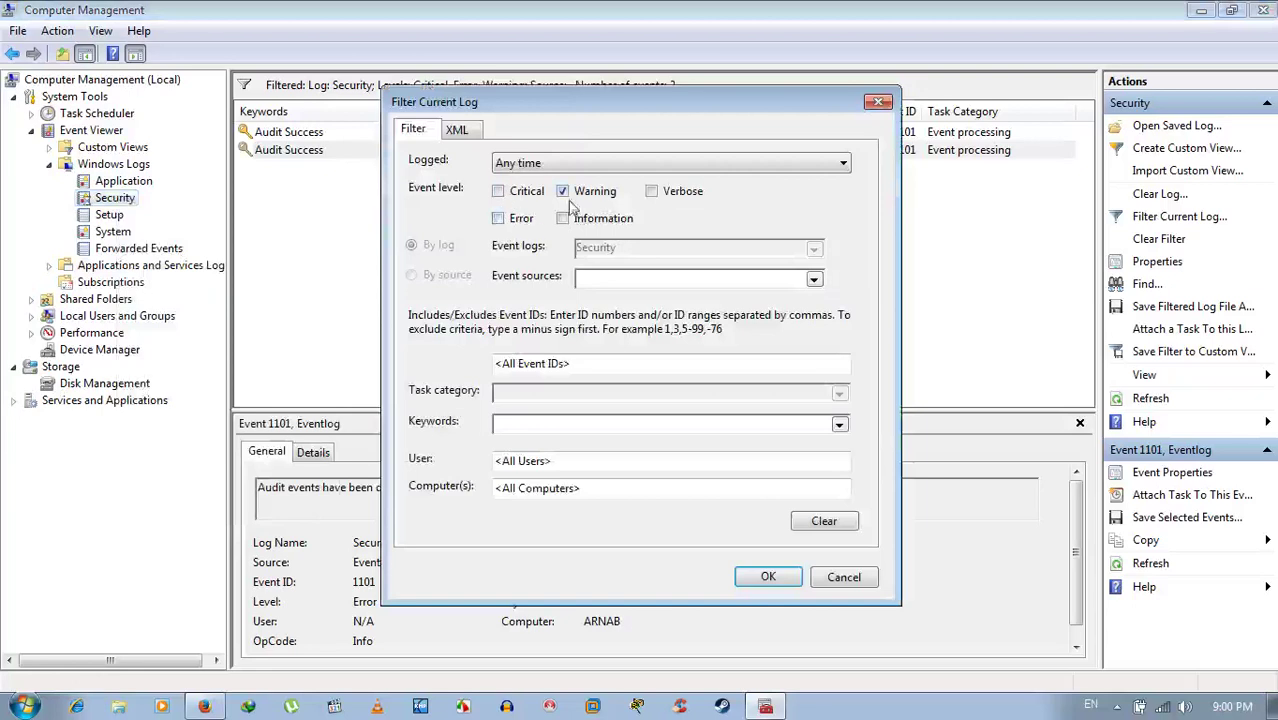
{"action": "left_click", "coordinate": [766, 575]}
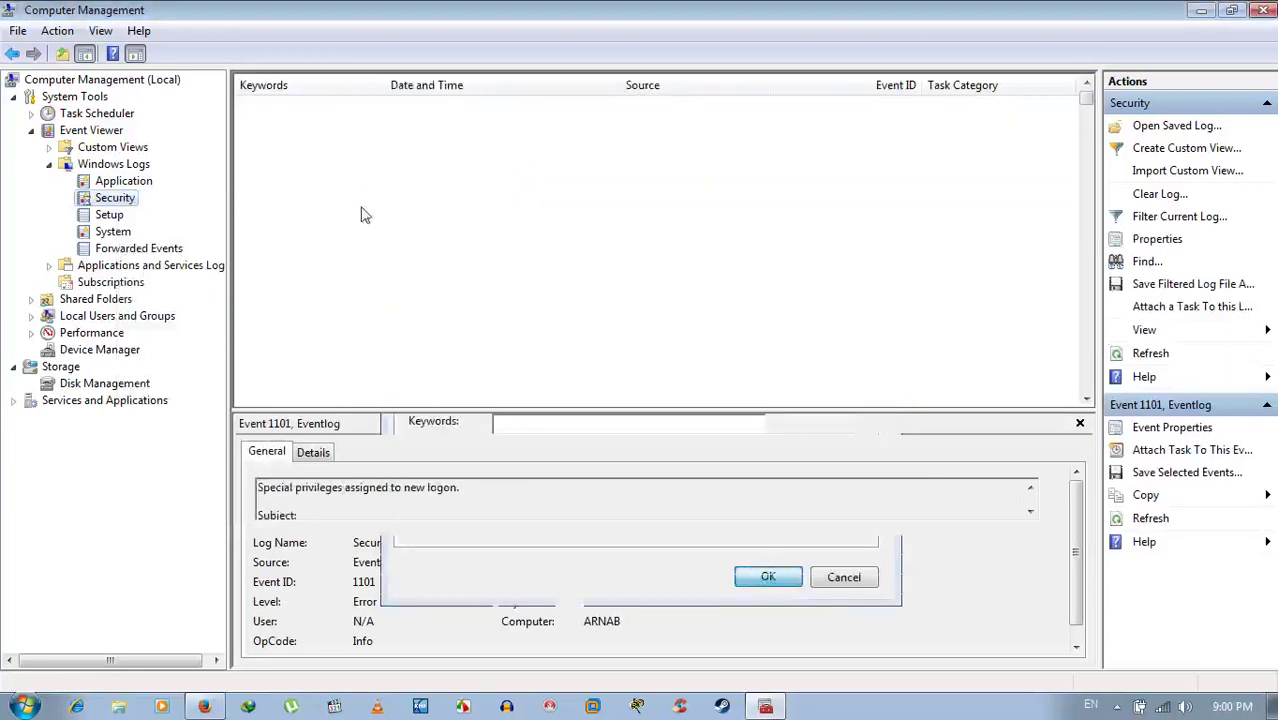
- View the properties of the newest Security log event and browse through the adjacent events
{"action": "double_click", "coordinate": [308, 106]}
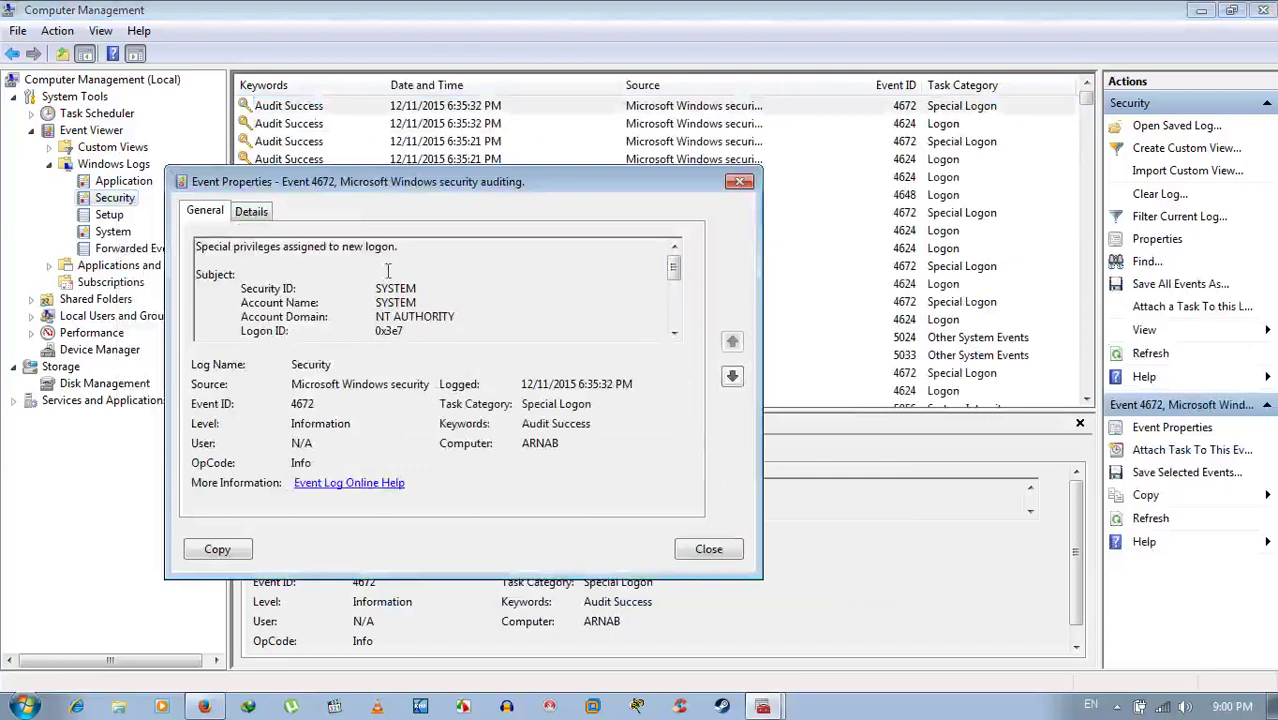
{"action": "left_click", "coordinate": [732, 376]}
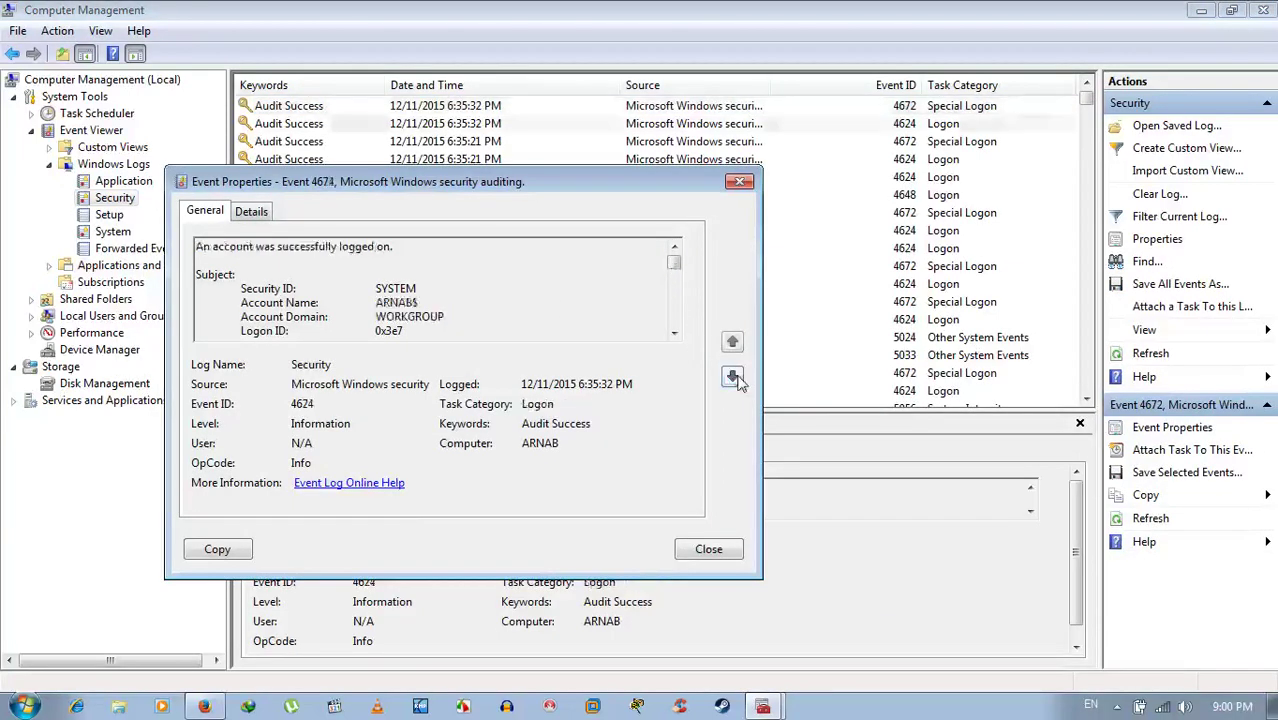
{"action": "left_click", "coordinate": [732, 376]}
{"action": "left_click", "coordinate": [732, 341]}
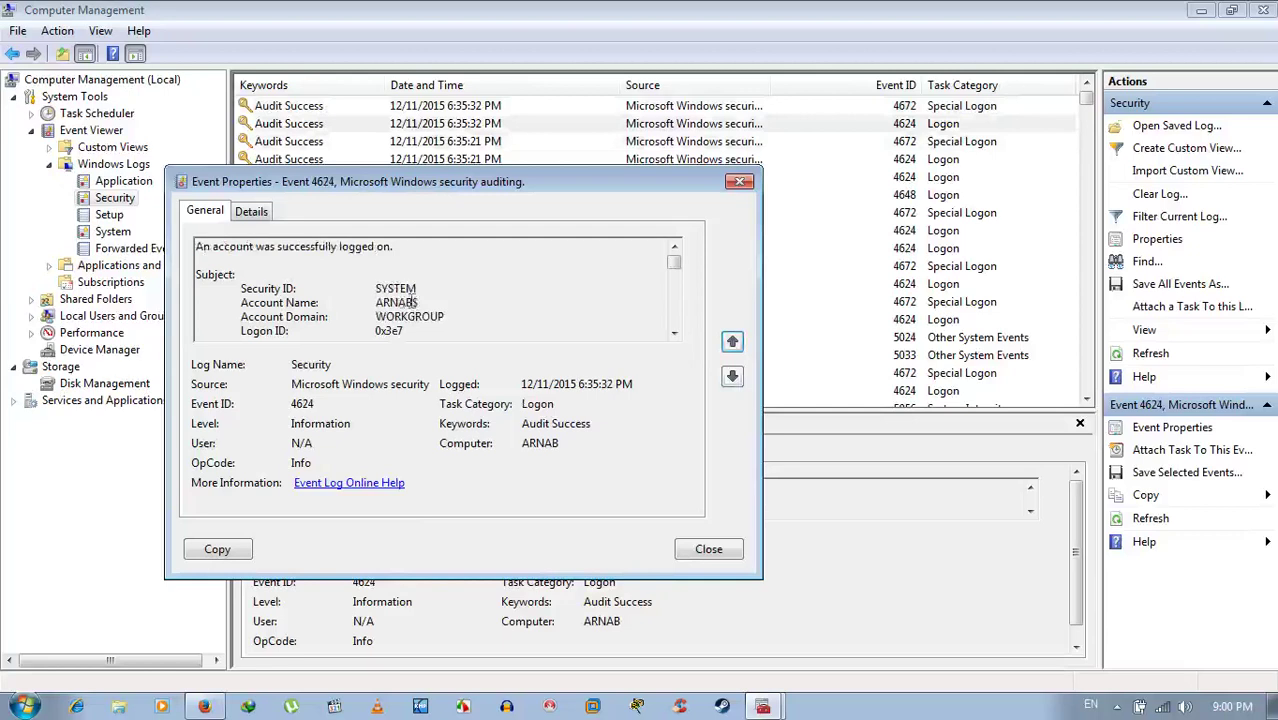
- Examine the account name, account domain, logged time and keywords of logon event 4624, and close its properties
{"action": "left_click_drag", "start_coordinate": [418, 302], "coordinate": [232, 300]}
{"action": "left_click", "coordinate": [474, 292]}
{"action": "left_click_drag", "start_coordinate": [453, 320], "coordinate": [281, 317]}
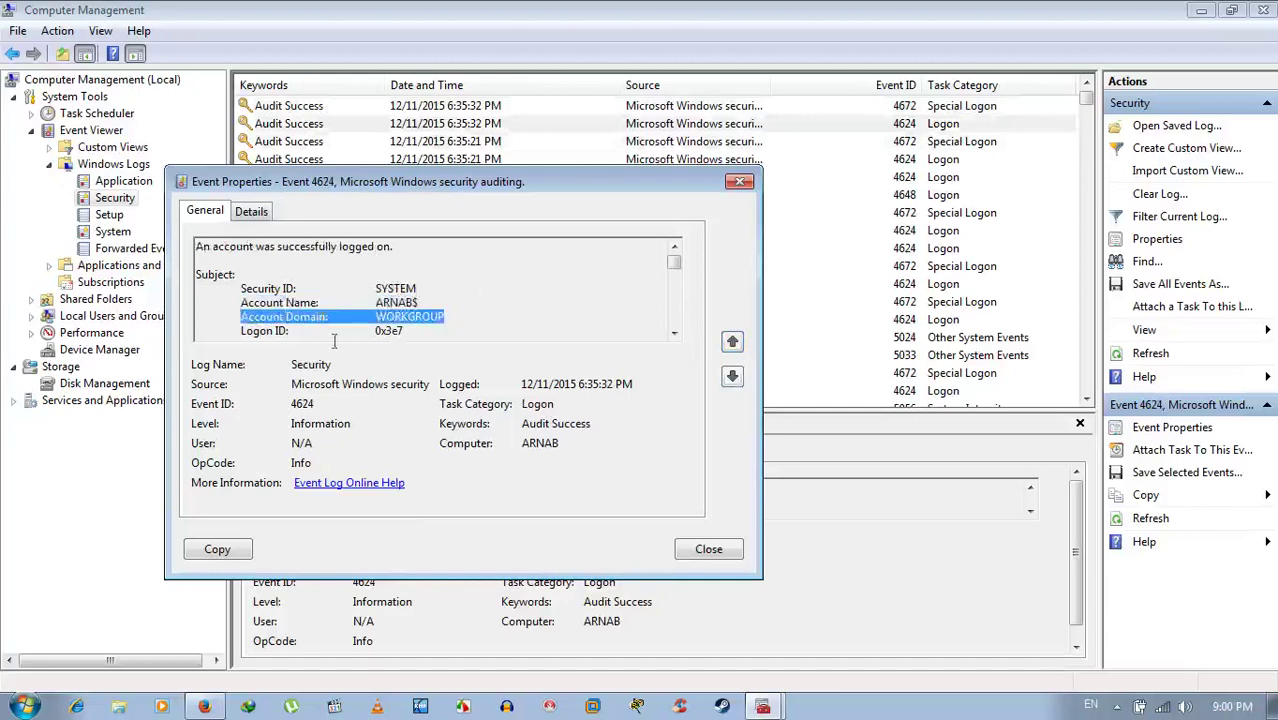
{"action": "left_click", "coordinate": [408, 334]}
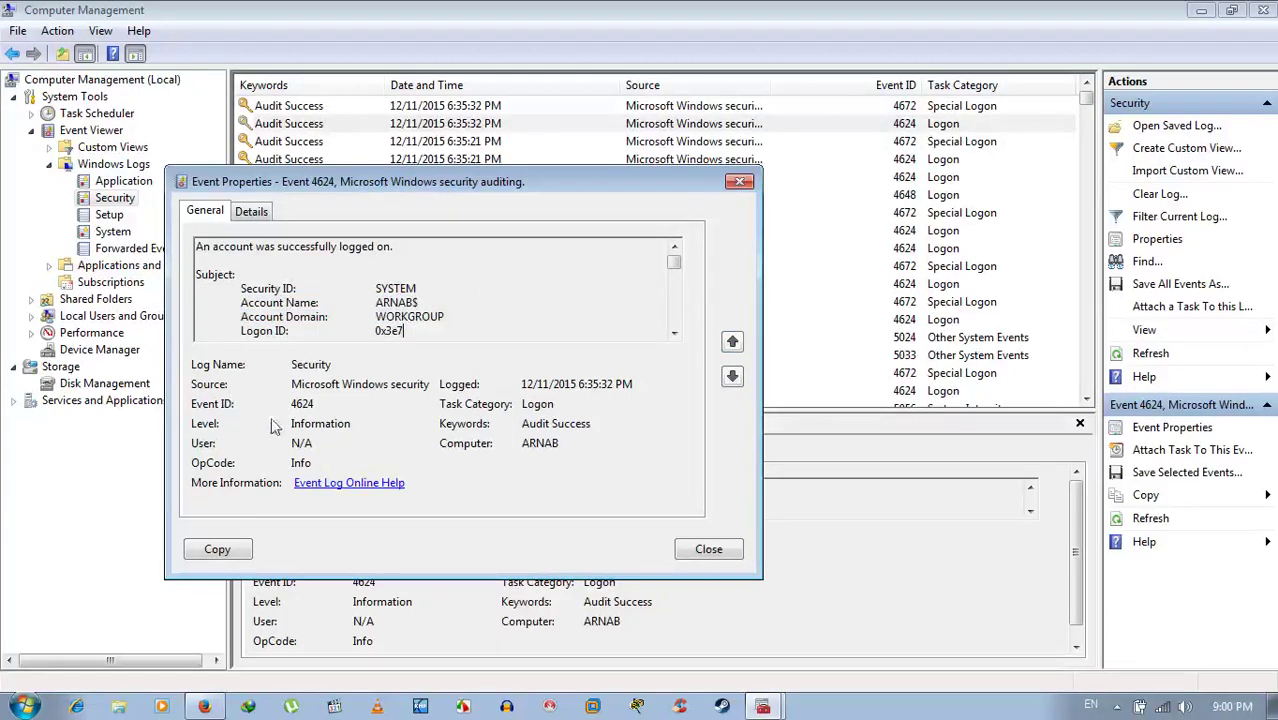
{"action": "left_click_drag", "start_coordinate": [626, 384], "coordinate": [420, 385]}
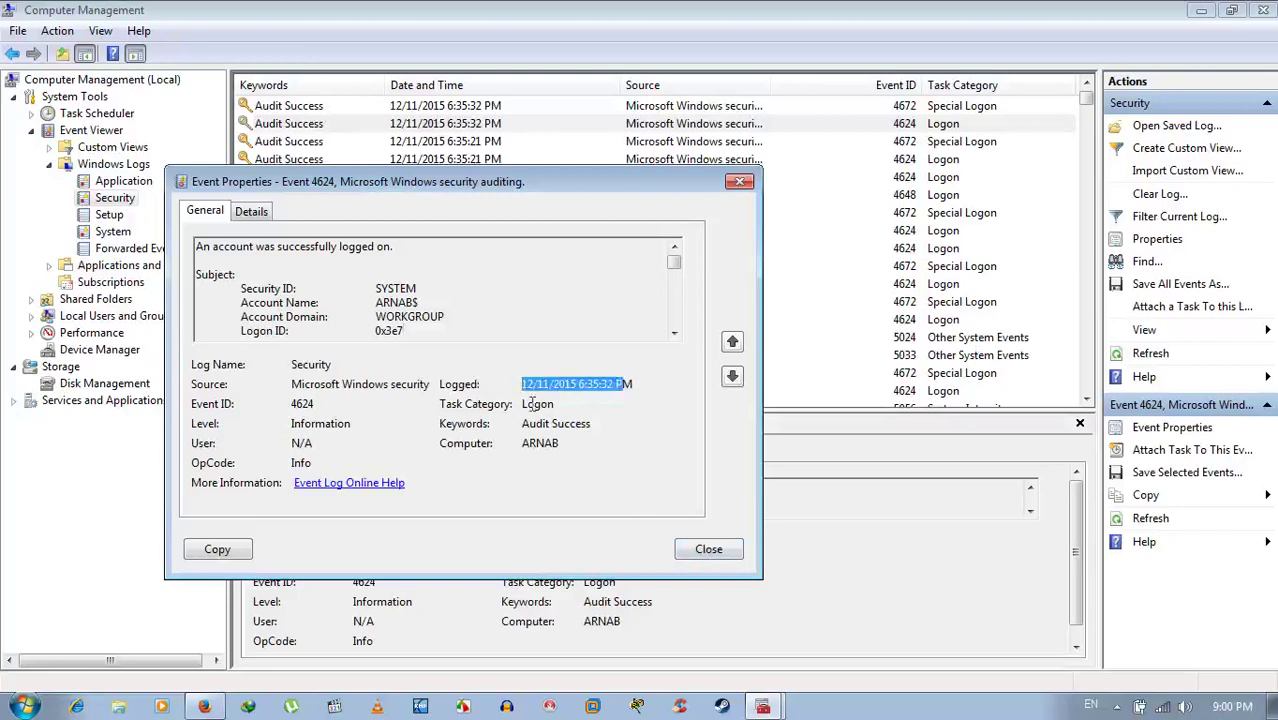
{"action": "left_click_drag", "start_coordinate": [594, 424], "coordinate": [455, 416]}
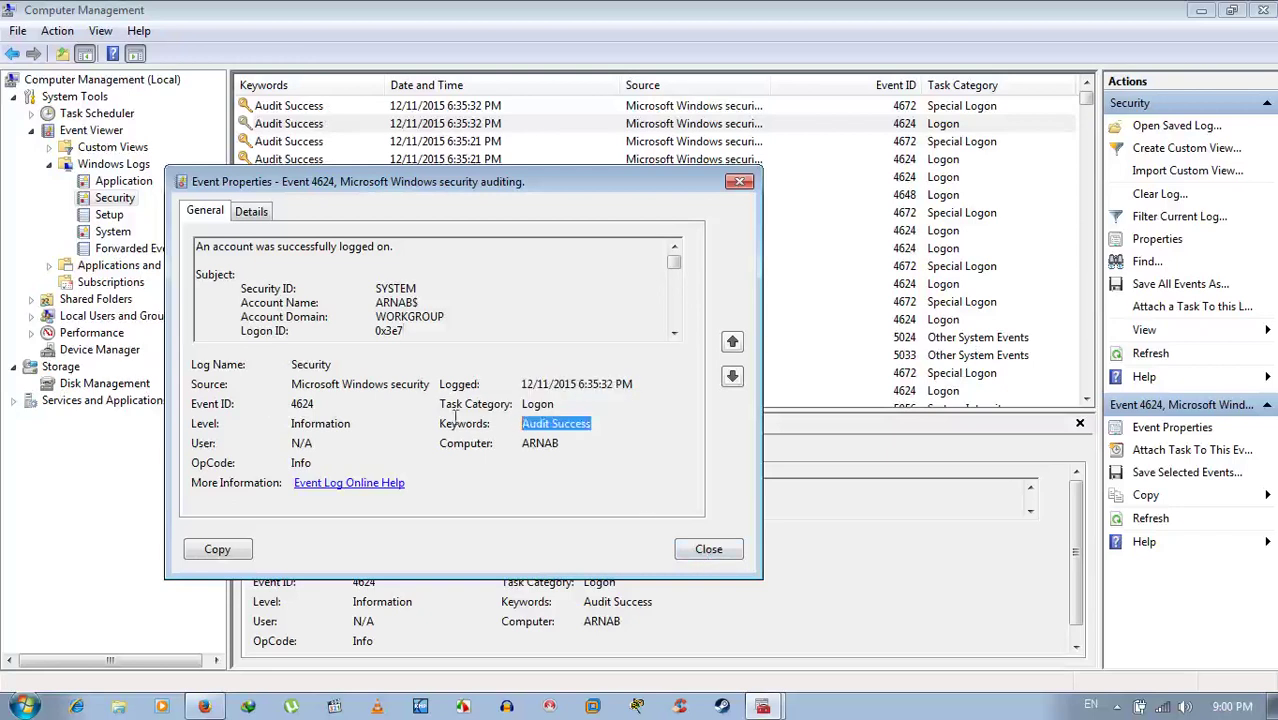
{"action": "left_click", "coordinate": [708, 549]}
- View the properties of the newest Special Logon event logged on 12/11/2015 at 6:35:21 PM, and close them
{"action": "left_click", "coordinate": [297, 148]}
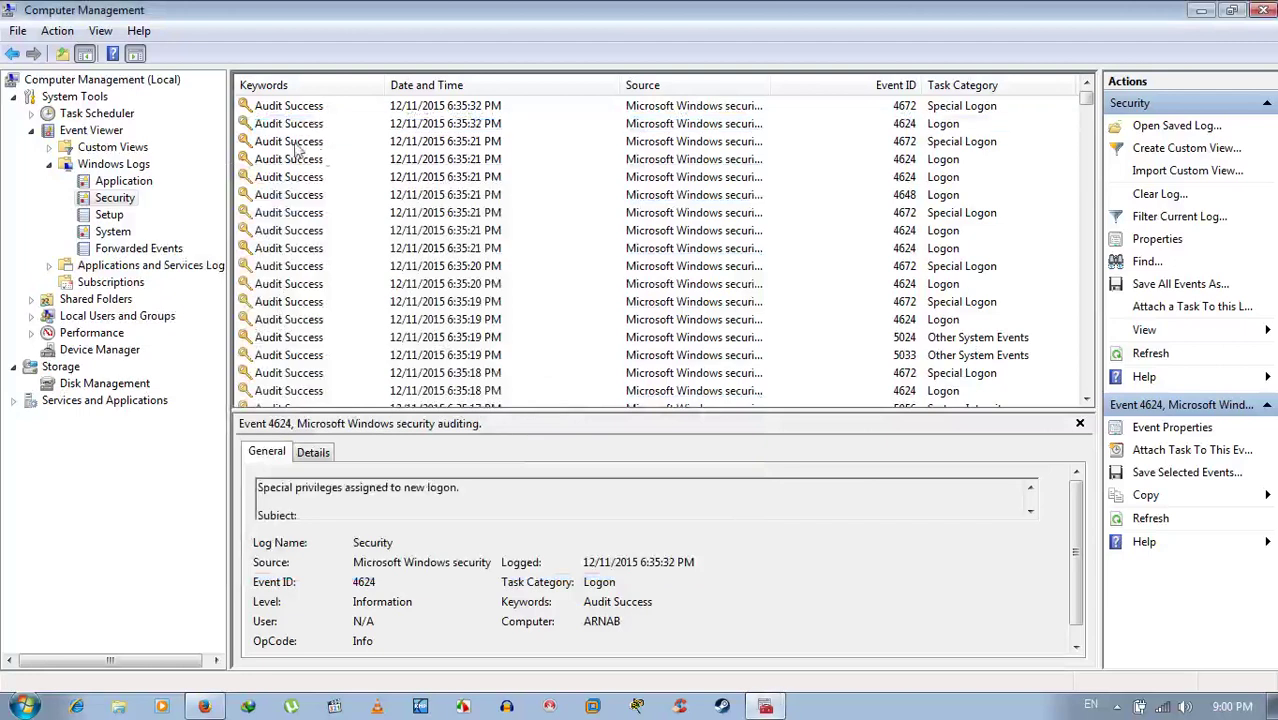
{"action": "double_click", "coordinate": [297, 148]}
{"action": "left_click", "coordinate": [568, 408]}
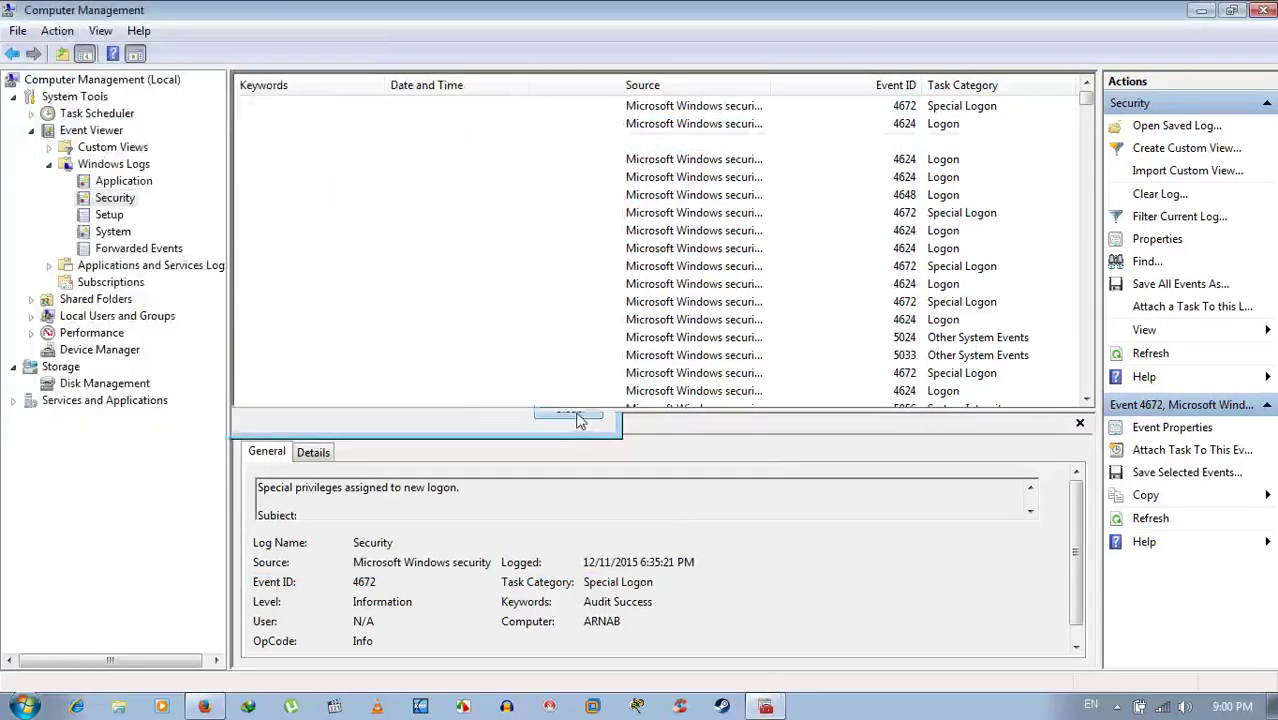
- Collapse the Windows Logs and Event Viewer nodes and close Computer Management
{"action": "left_click", "coordinate": [48, 165]}
{"action": "left_click", "coordinate": [31, 133]}
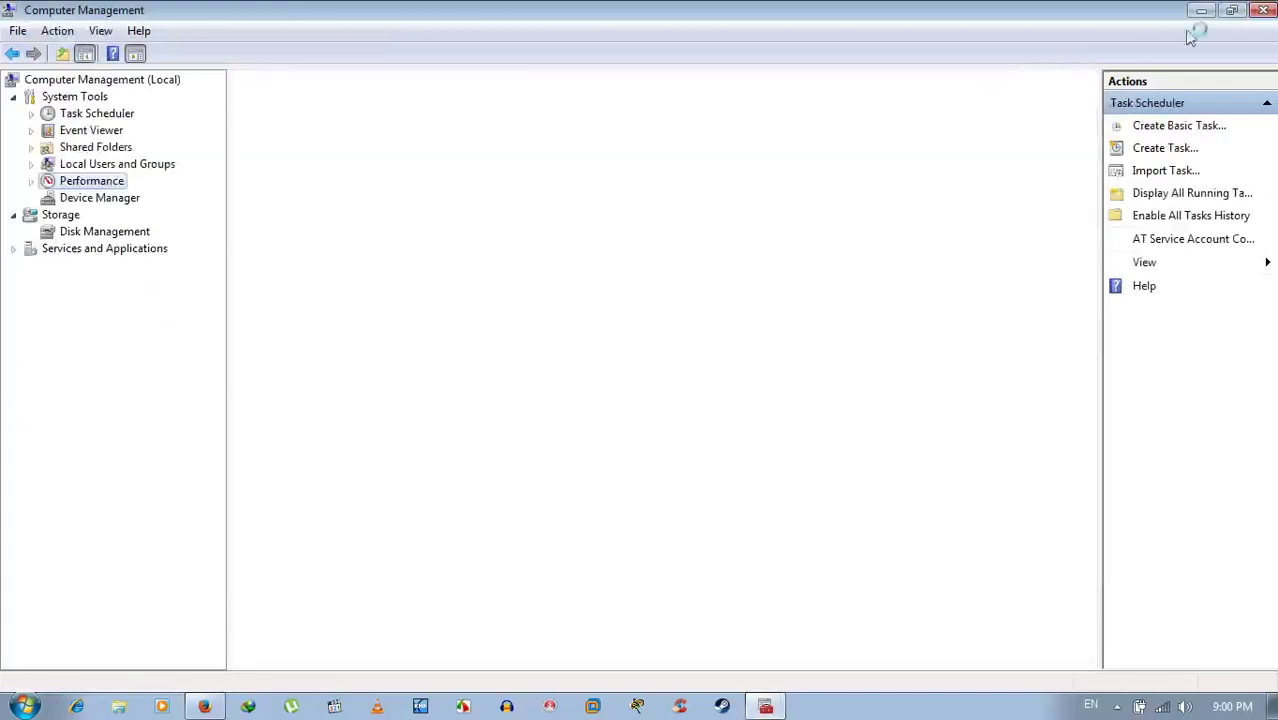
{"action": "left_click", "coordinate": [1259, 11]}
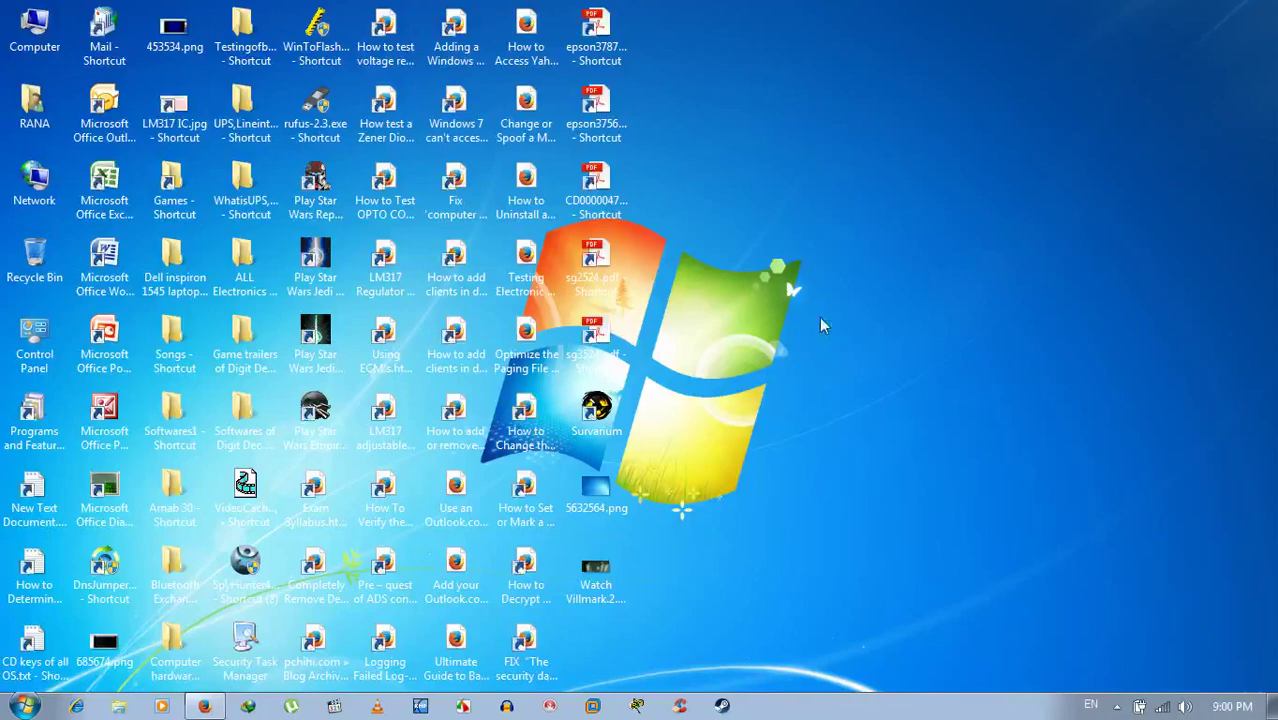
- Open Device Manager by running devmgmt.msc
{"action": "key", "text": "super+r"}
{"action": "key", "text": "BackSpace"}
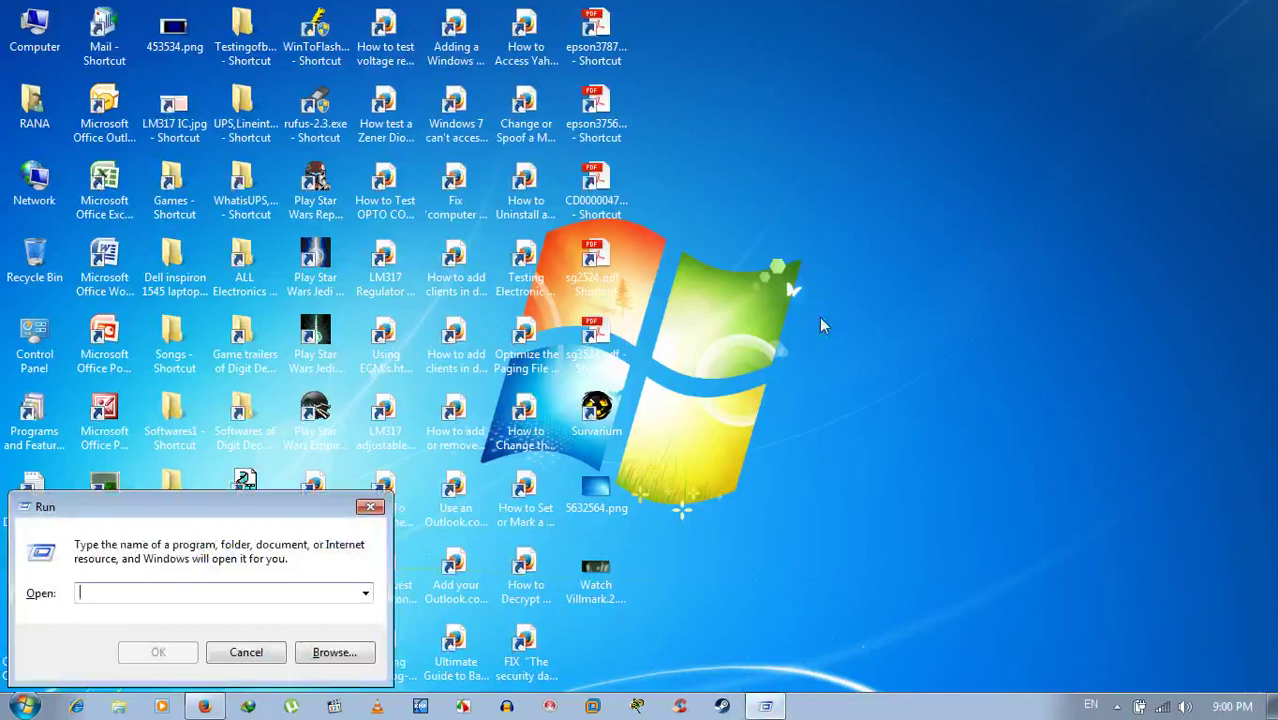
{"action": "type", "text": "devmgmt"}
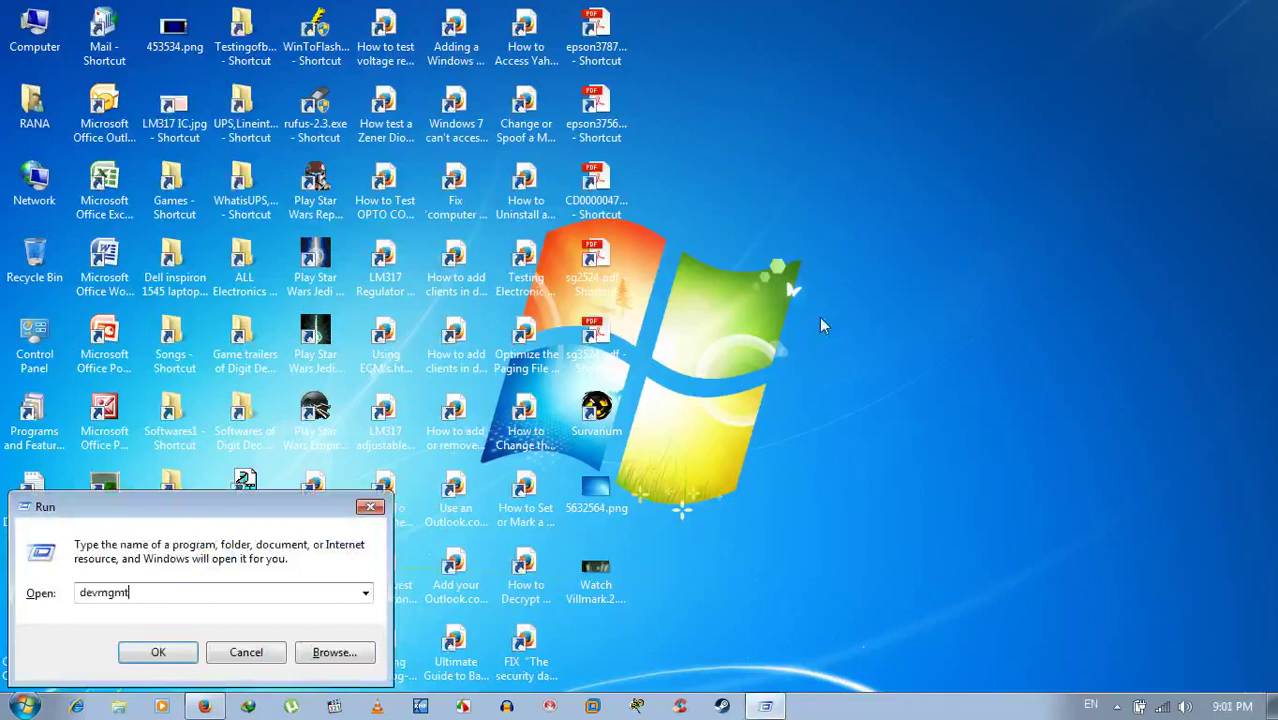
{"action": "type", "text": ".msc"}
{"action": "key", "text": "Return"}
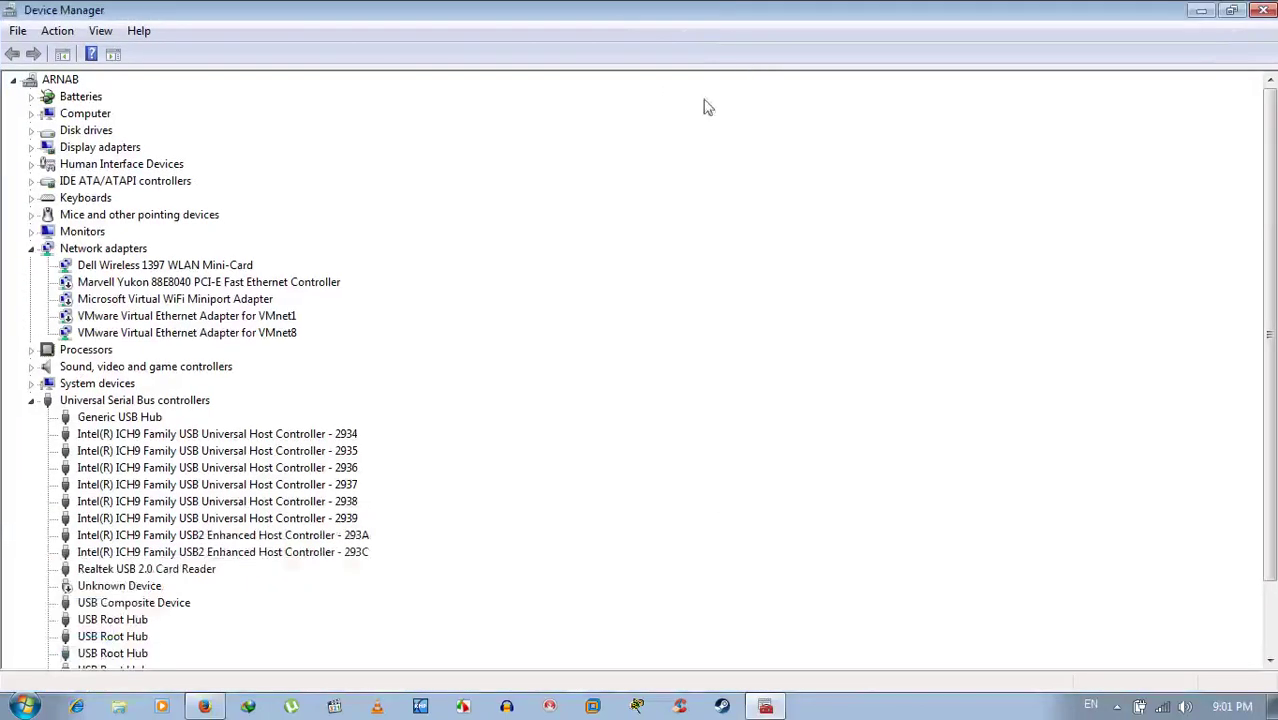
- Look through the device categories, including Display adapters and Computer
{"action": "left_click", "coordinate": [733, 244]}
{"action": "scroll", "coordinate": [733, 245], "scroll_direction": "down", "scroll_amount": 2}
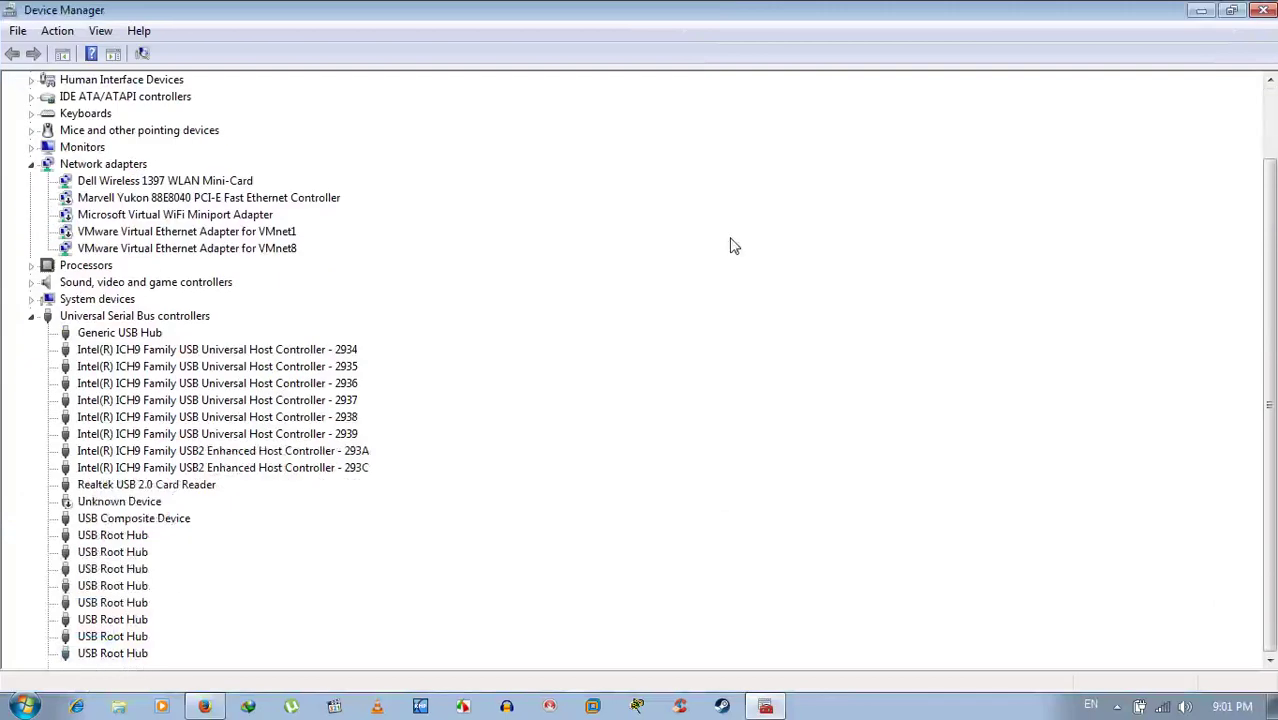
{"action": "scroll", "coordinate": [733, 245], "scroll_direction": "up", "scroll_amount": 2}
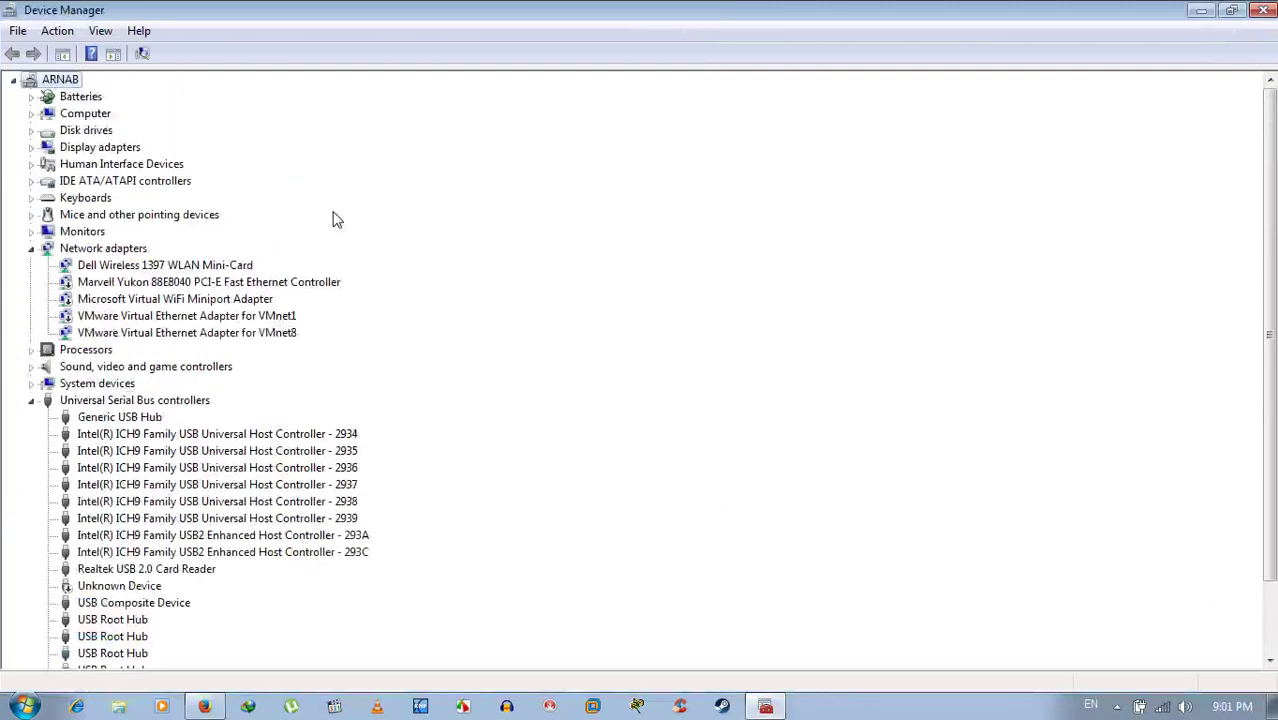
{"action": "left_click", "coordinate": [95, 148]}
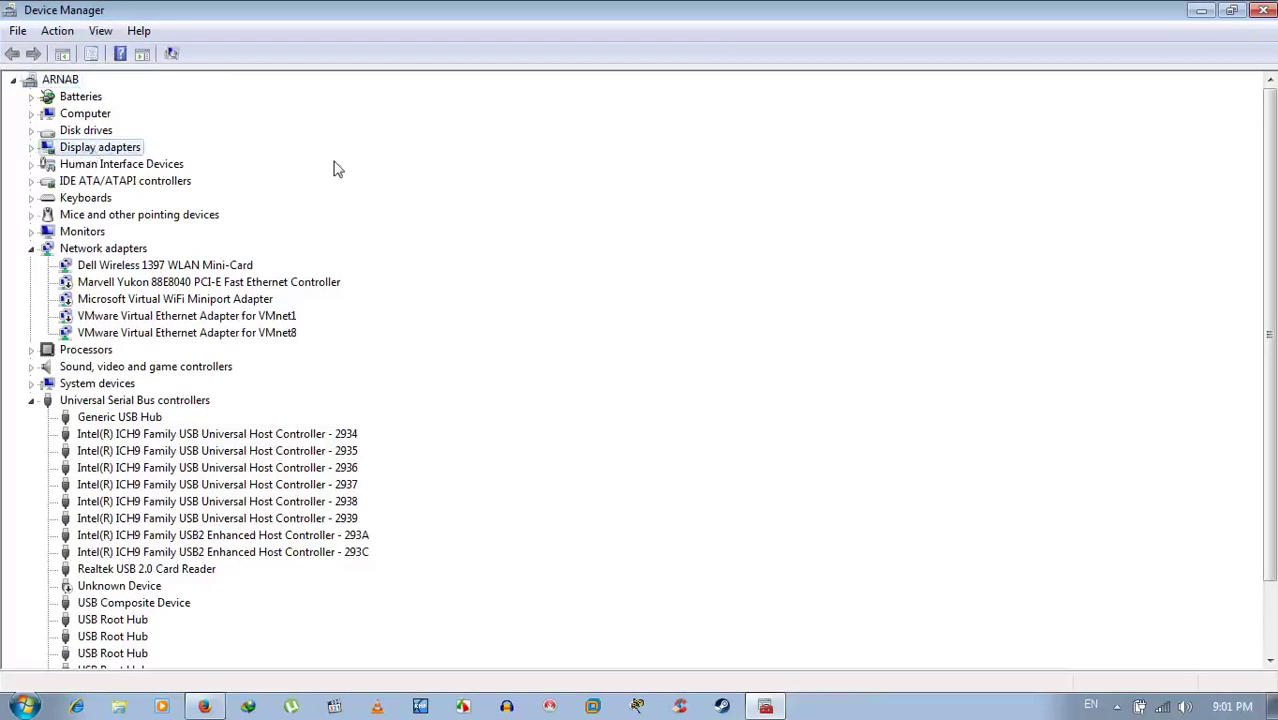
{"action": "left_click", "coordinate": [86, 114]}
- Show the hidden devices and look through the expanded device list
{"action": "left_click", "coordinate": [100, 31]}
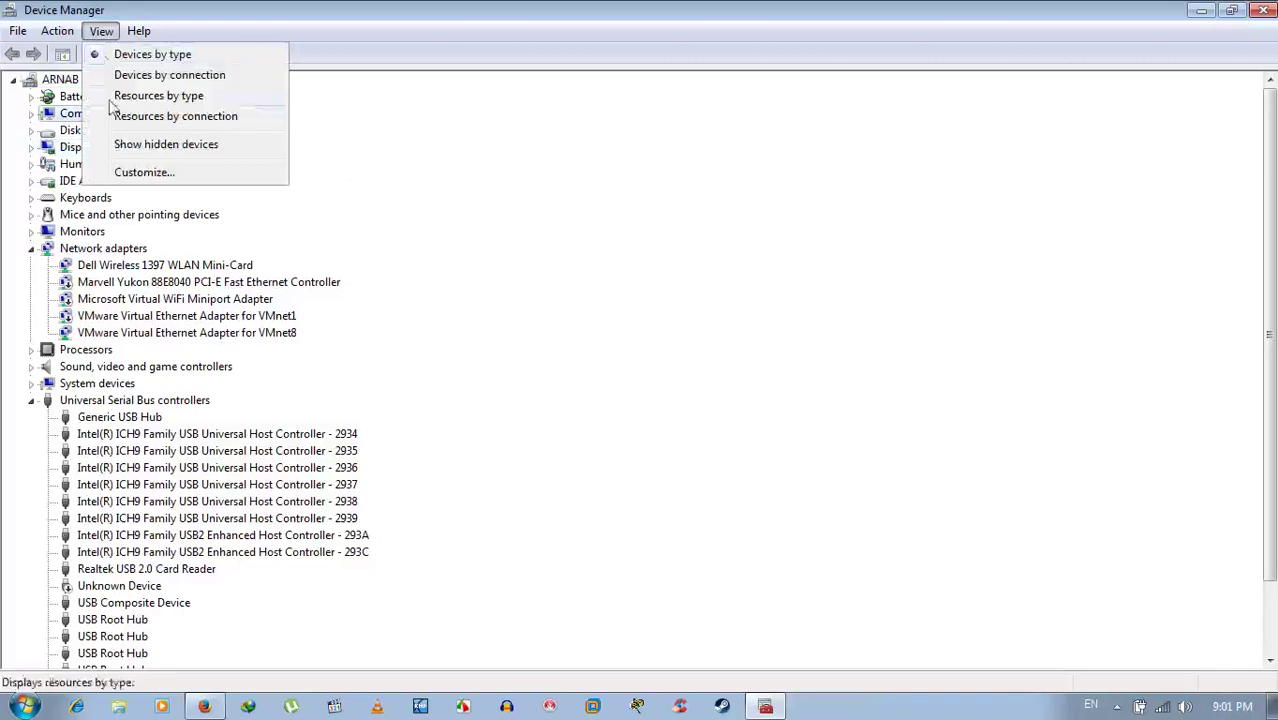
{"action": "left_click", "coordinate": [112, 144]}
{"action": "scroll", "coordinate": [333, 197], "scroll_direction": "down", "scroll_amount": 20}
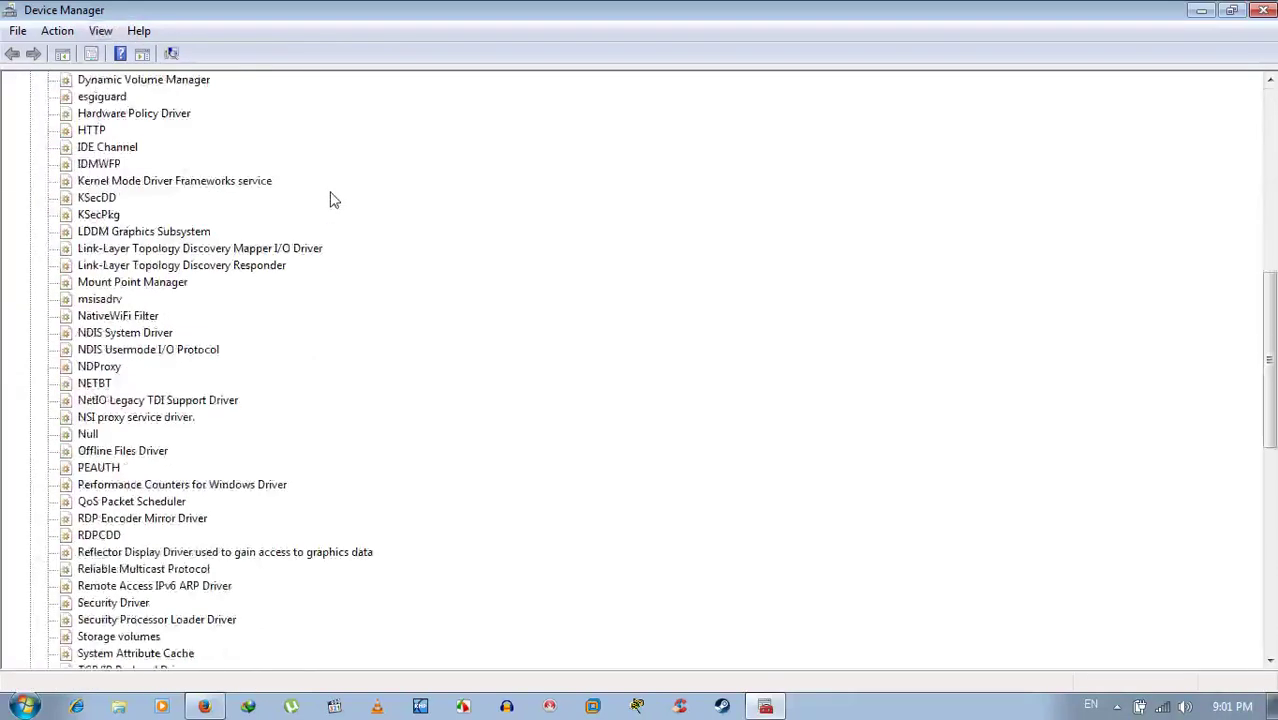
{"action": "scroll", "coordinate": [333, 197], "scroll_direction": "up", "scroll_amount": 20}
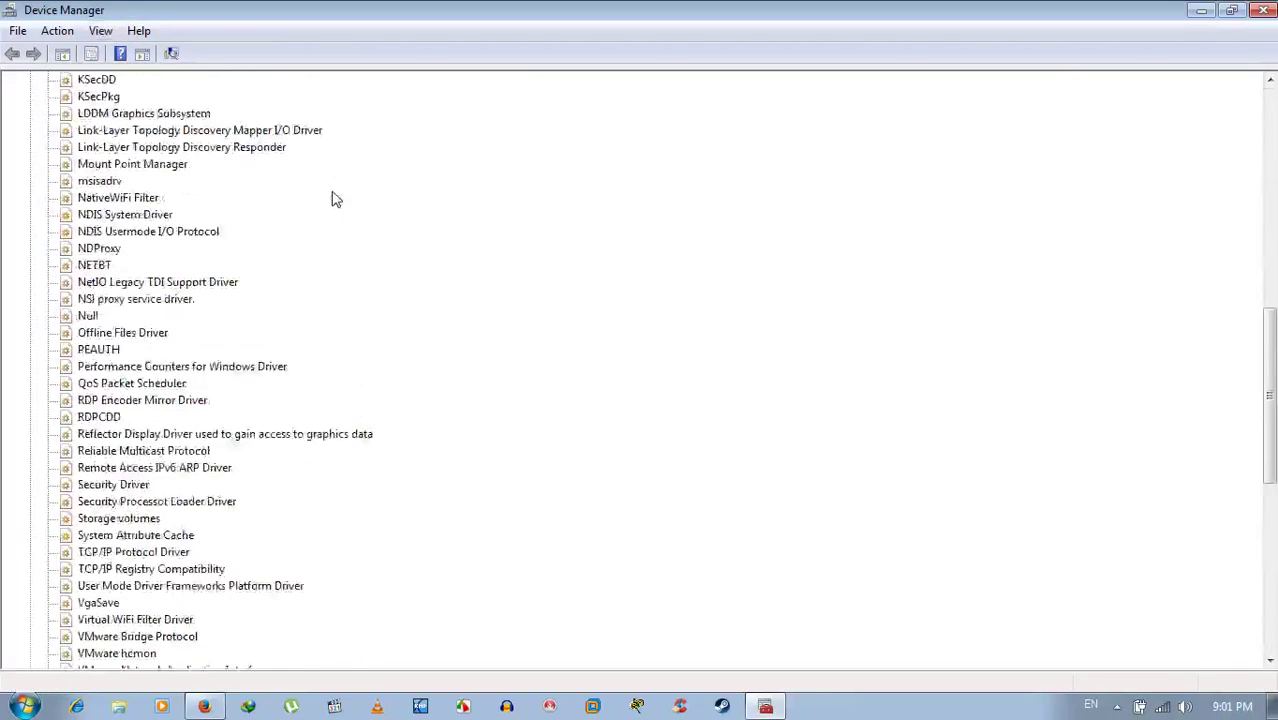
- Turn off the display of hidden devices and close Device Manager
{"action": "left_click", "coordinate": [100, 31]}
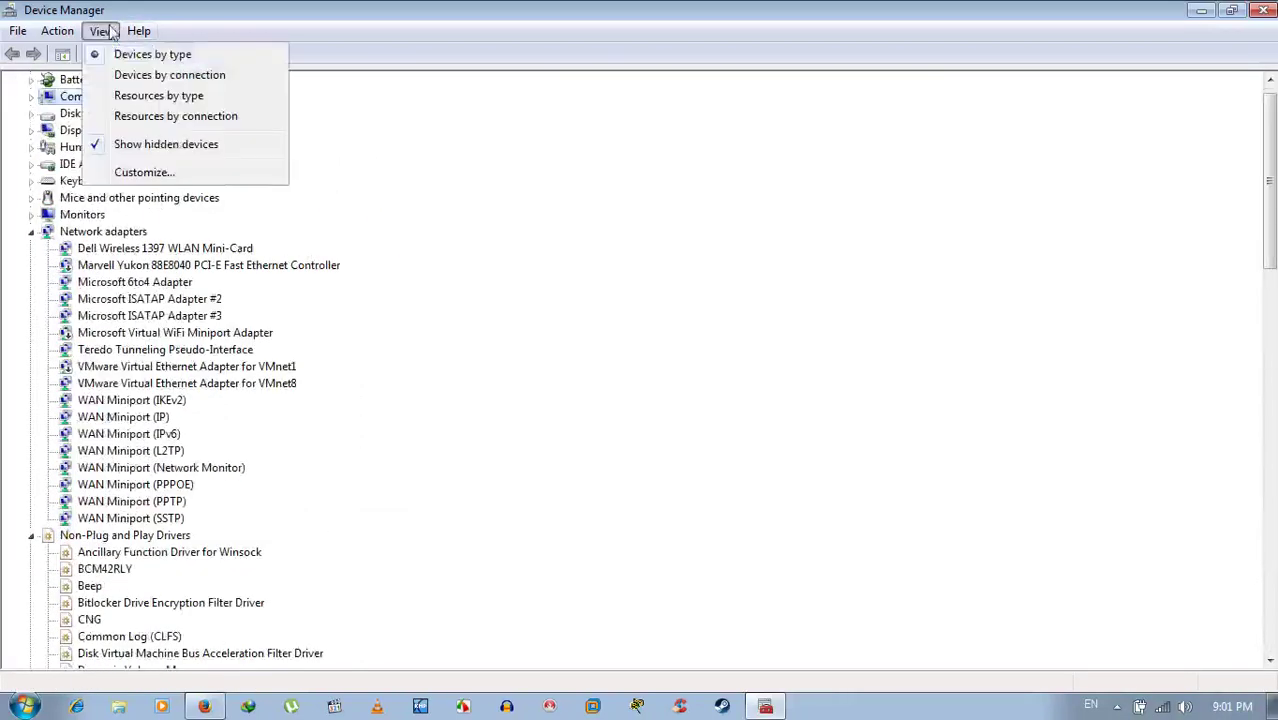
{"action": "left_click", "coordinate": [112, 143]}
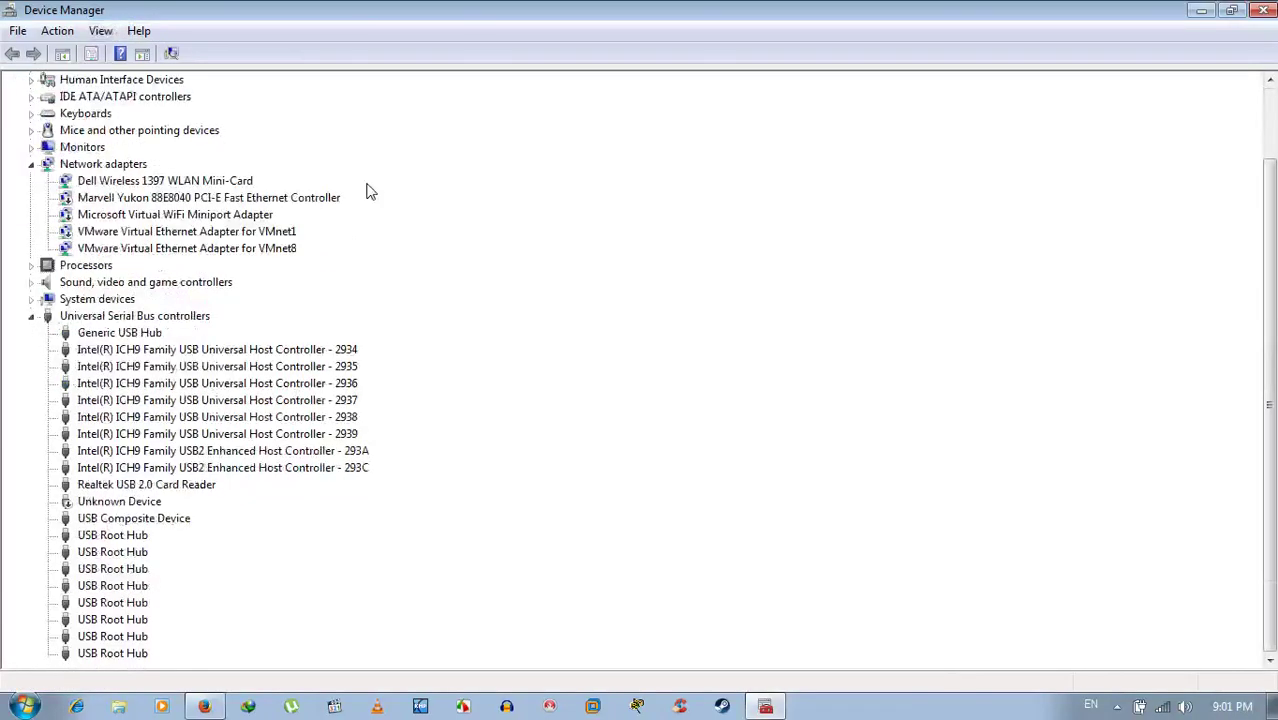
{"action": "left_click", "coordinate": [1263, 10]}
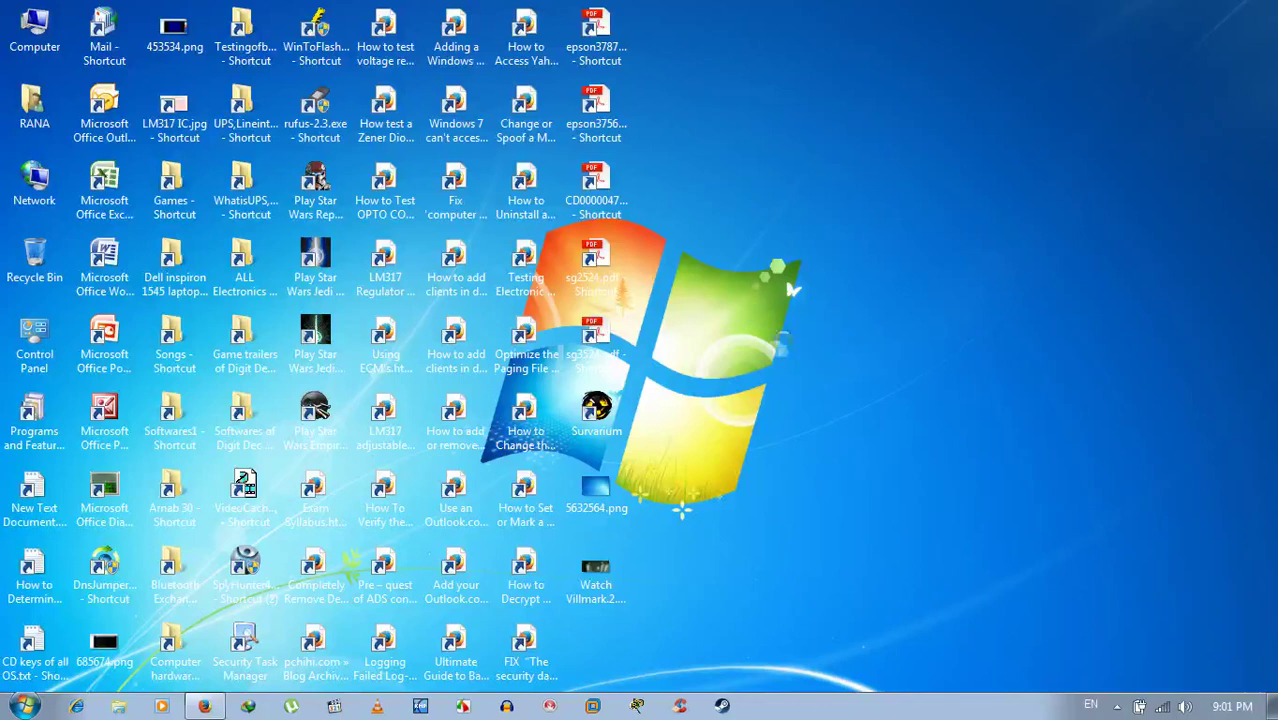
{"action": "right_click", "coordinate": [752, 316]}
{"action": "key", "text": "v"}
{"action": "key", "text": "d"}
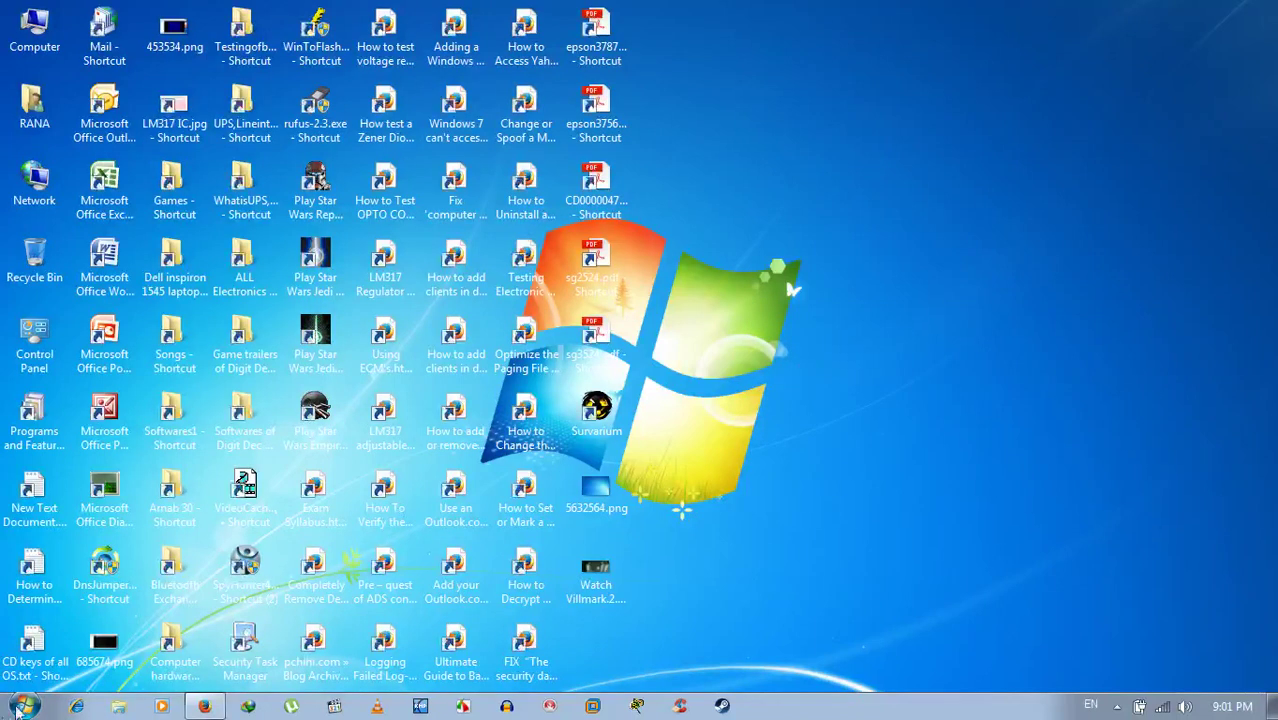
- Review the Run dialog's history of recent commands, clear its entry, and cancel without running anything
{"action": "left_click", "coordinate": [24, 706]}
{"action": "left_click", "coordinate": [288, 620]}
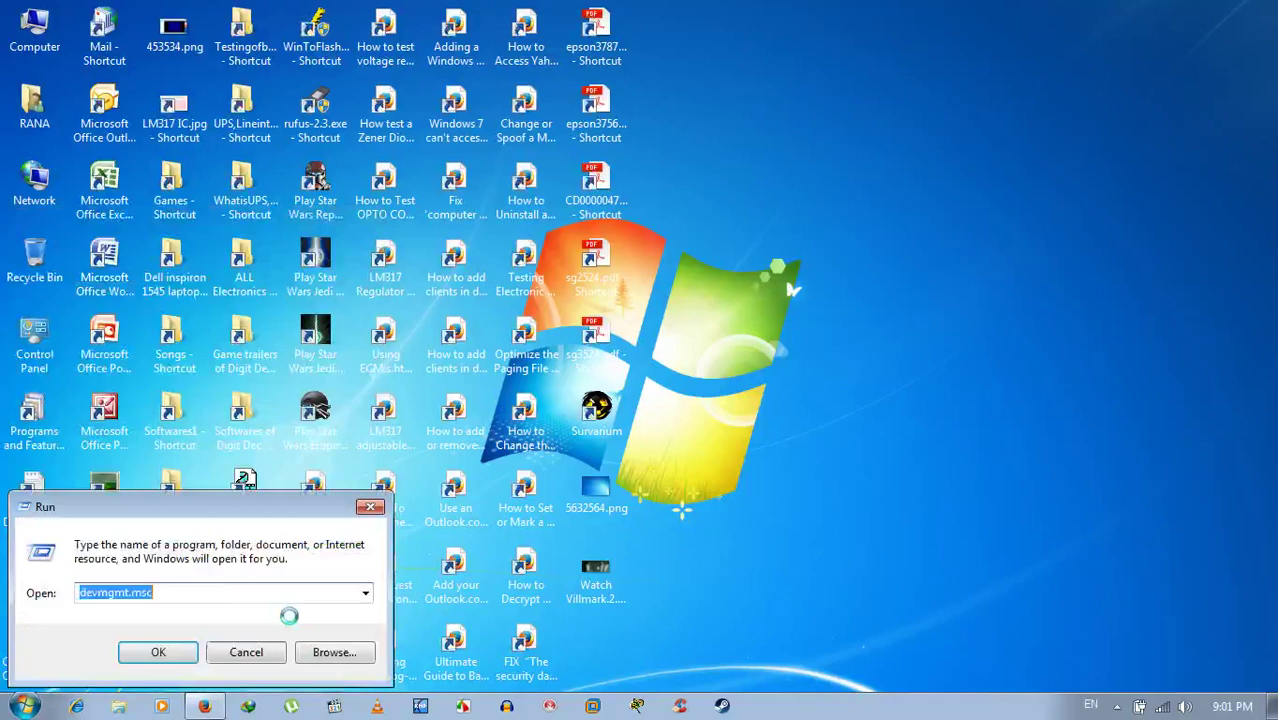
{"action": "left_click", "coordinate": [366, 596]}
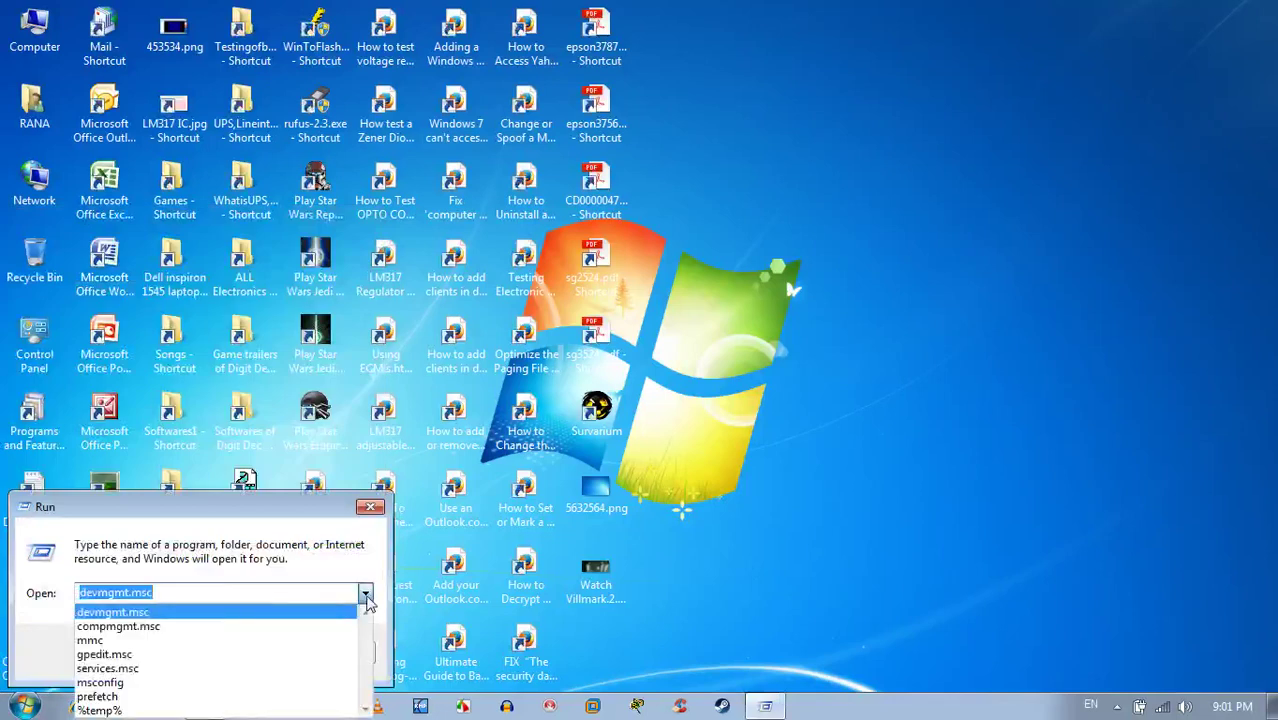
{"action": "left_click", "coordinate": [366, 596]}
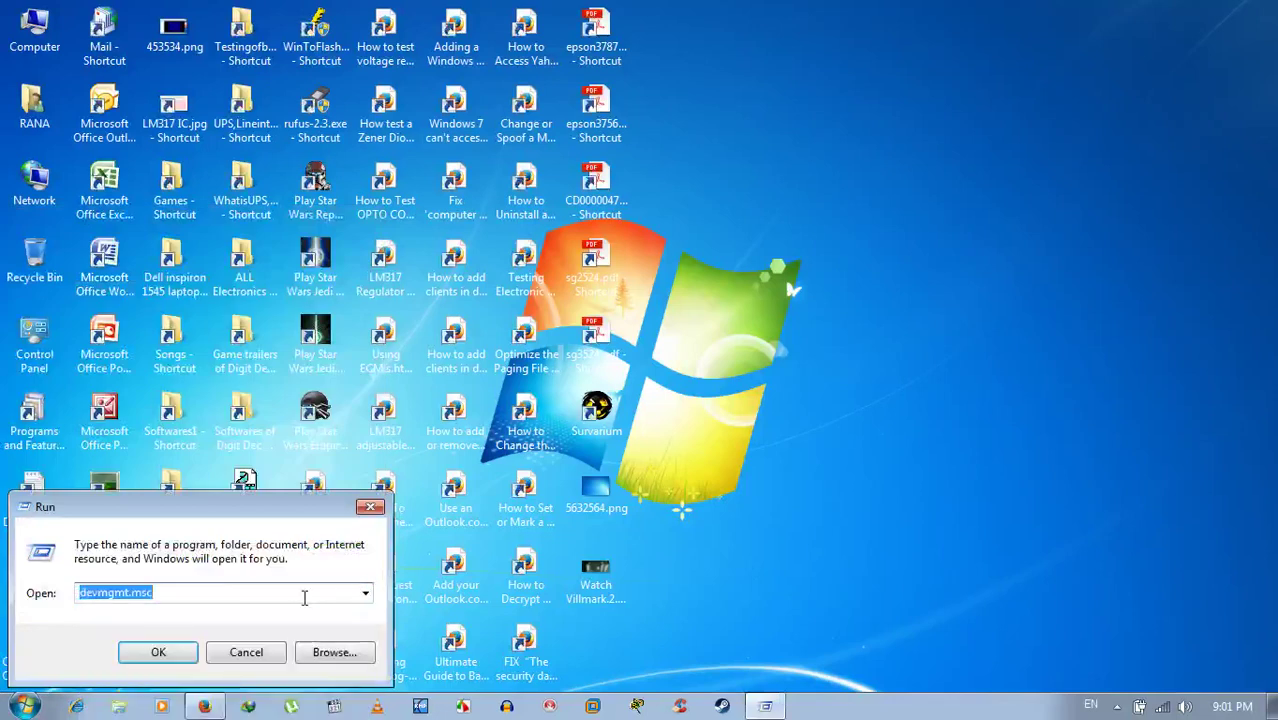
{"action": "key", "text": "BackSpace"}
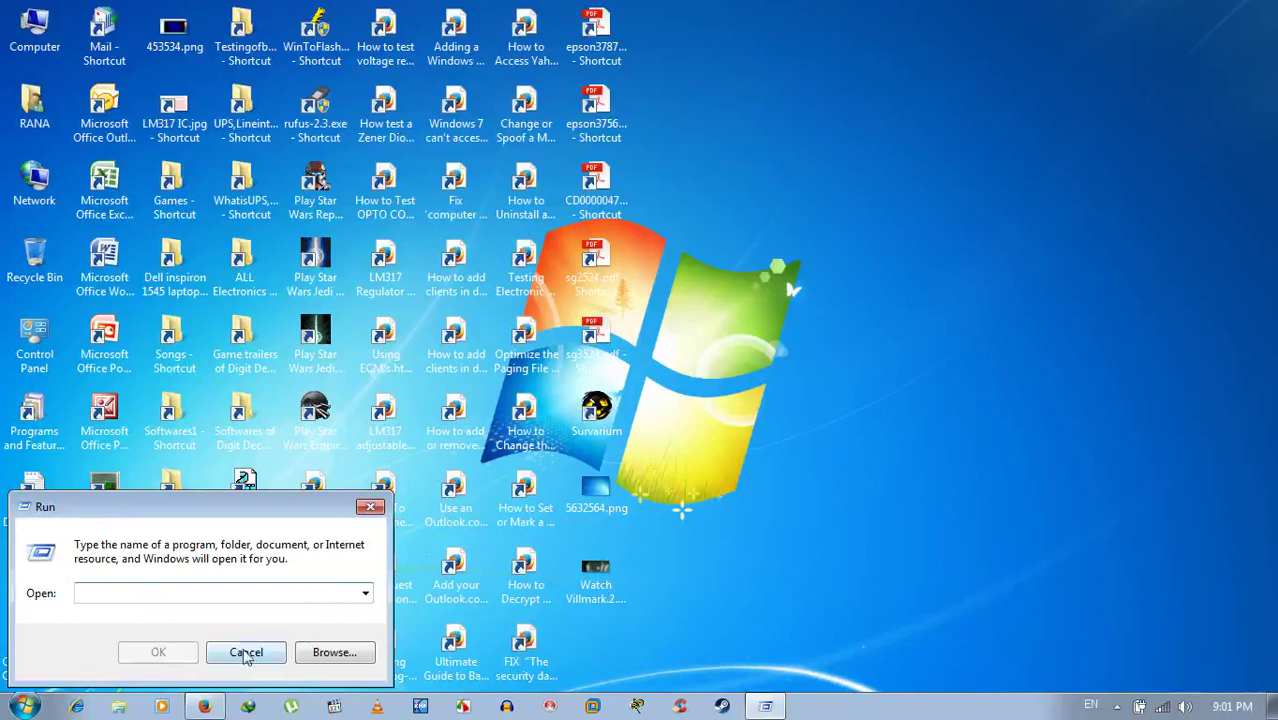
{"action": "left_click", "coordinate": [245, 653]}
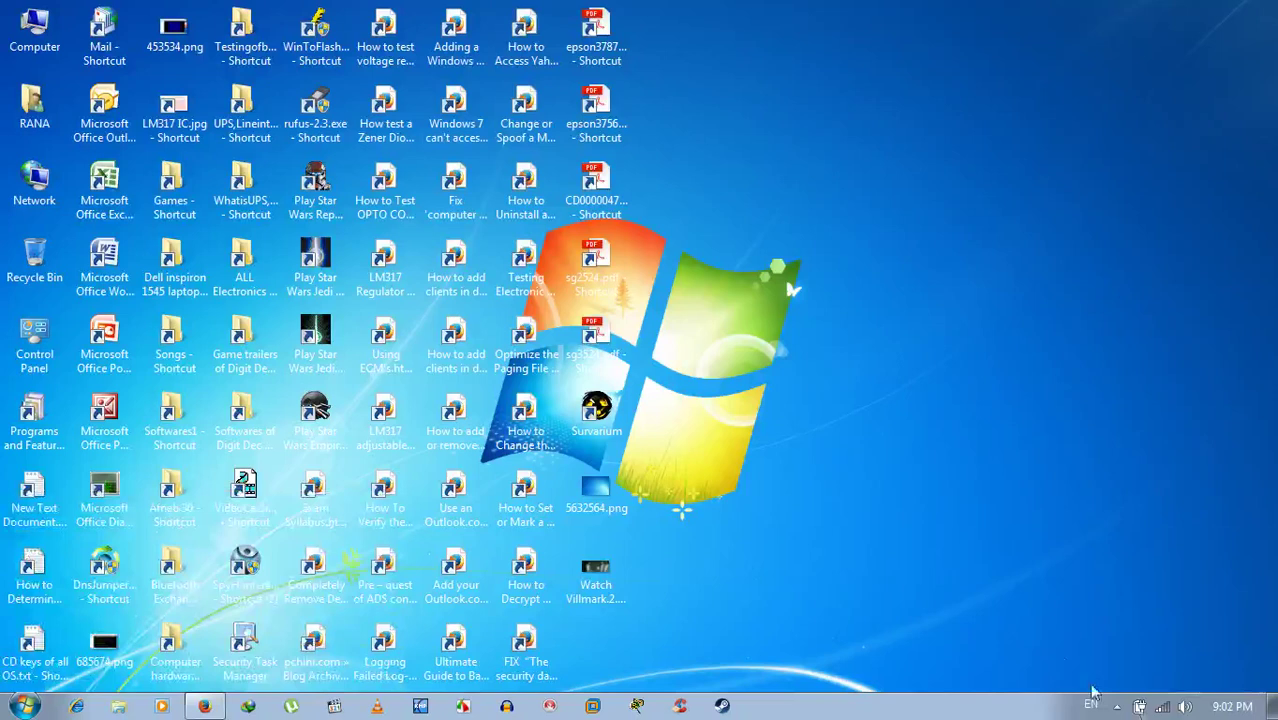